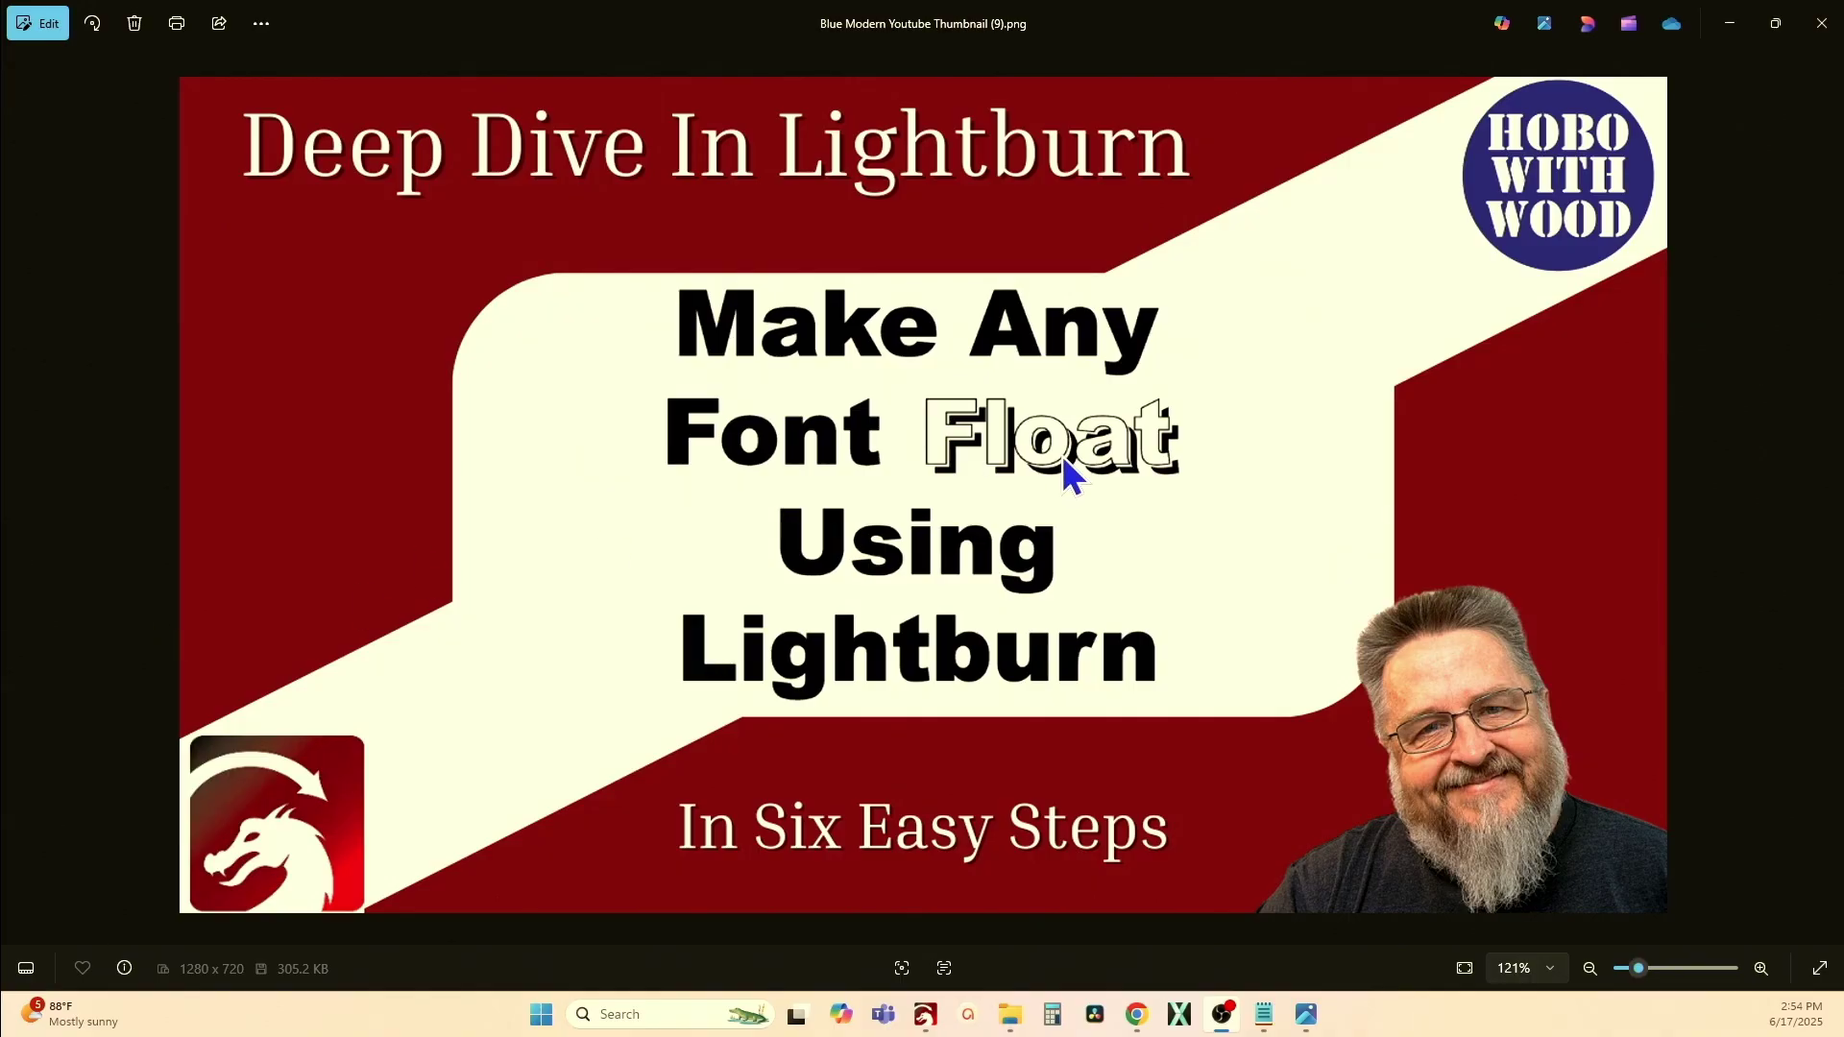
# - Examine the floating-style lettering of the word Float in the thumbnail image
pyautogui.scroll(6, 1062, 455)
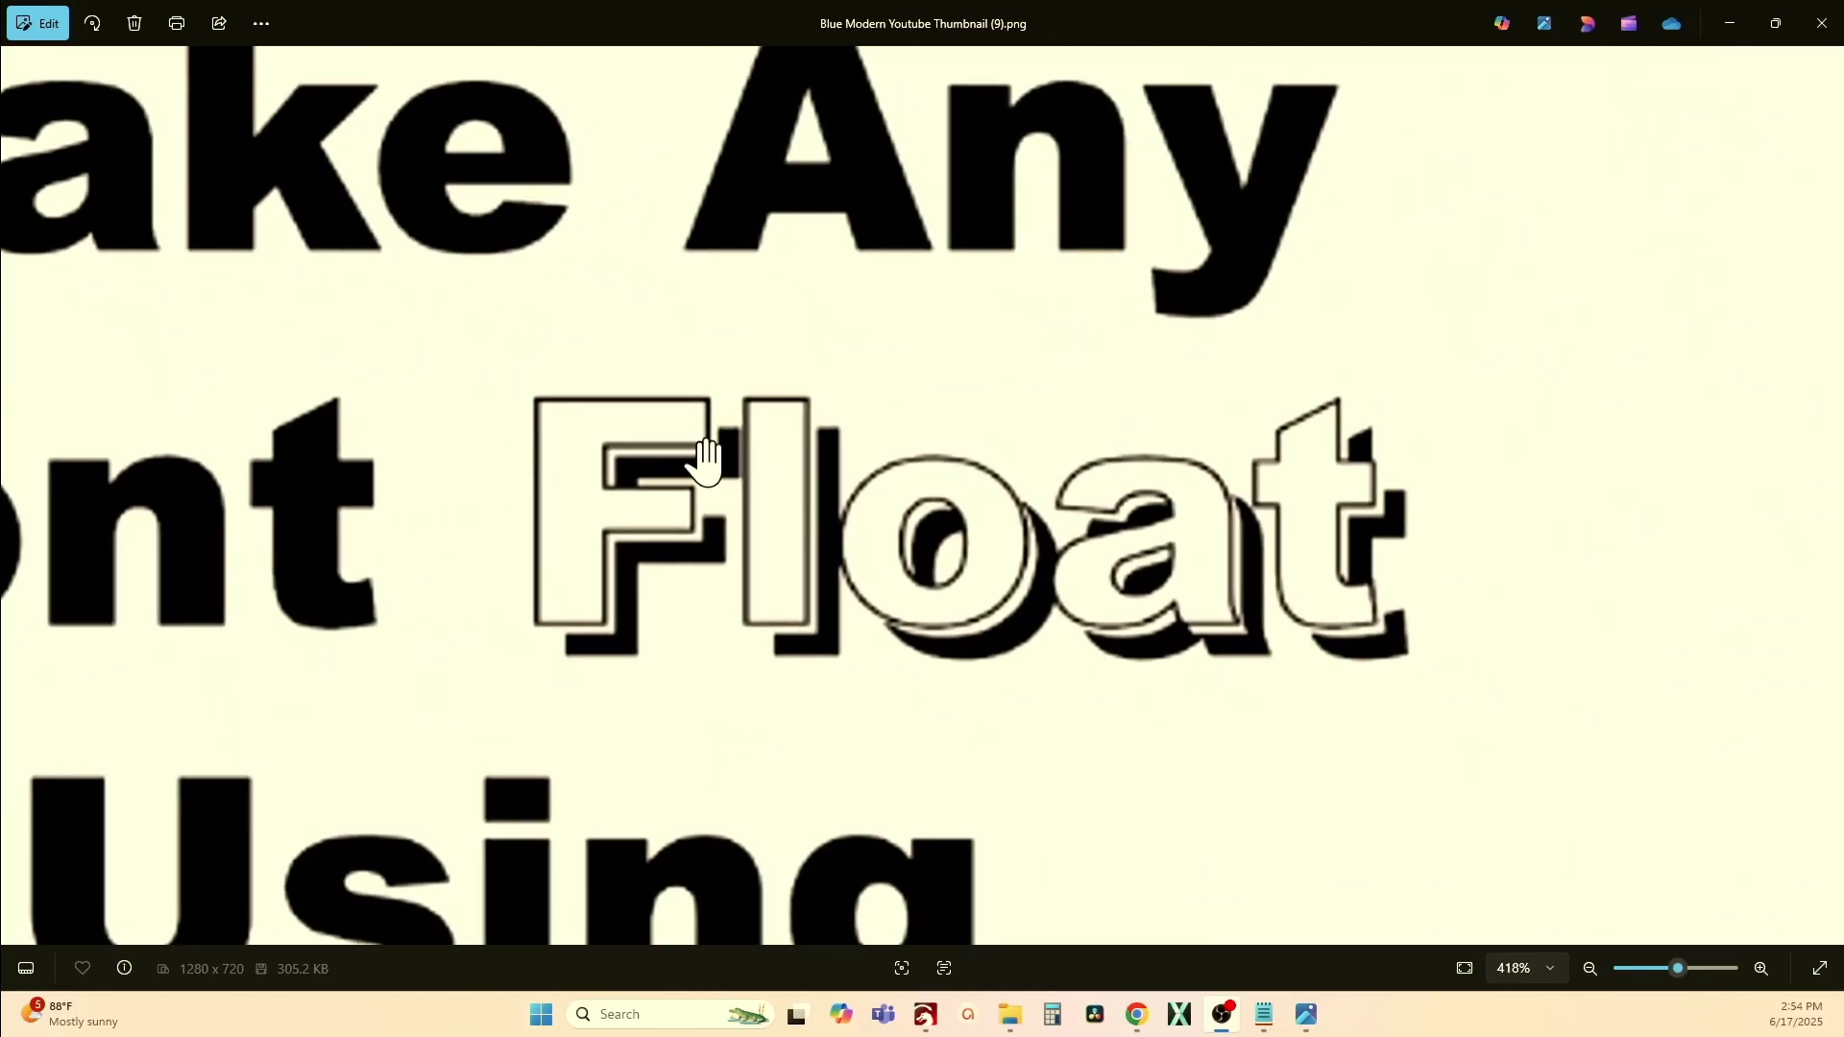
pyautogui.scroll(-2, 874, 552)
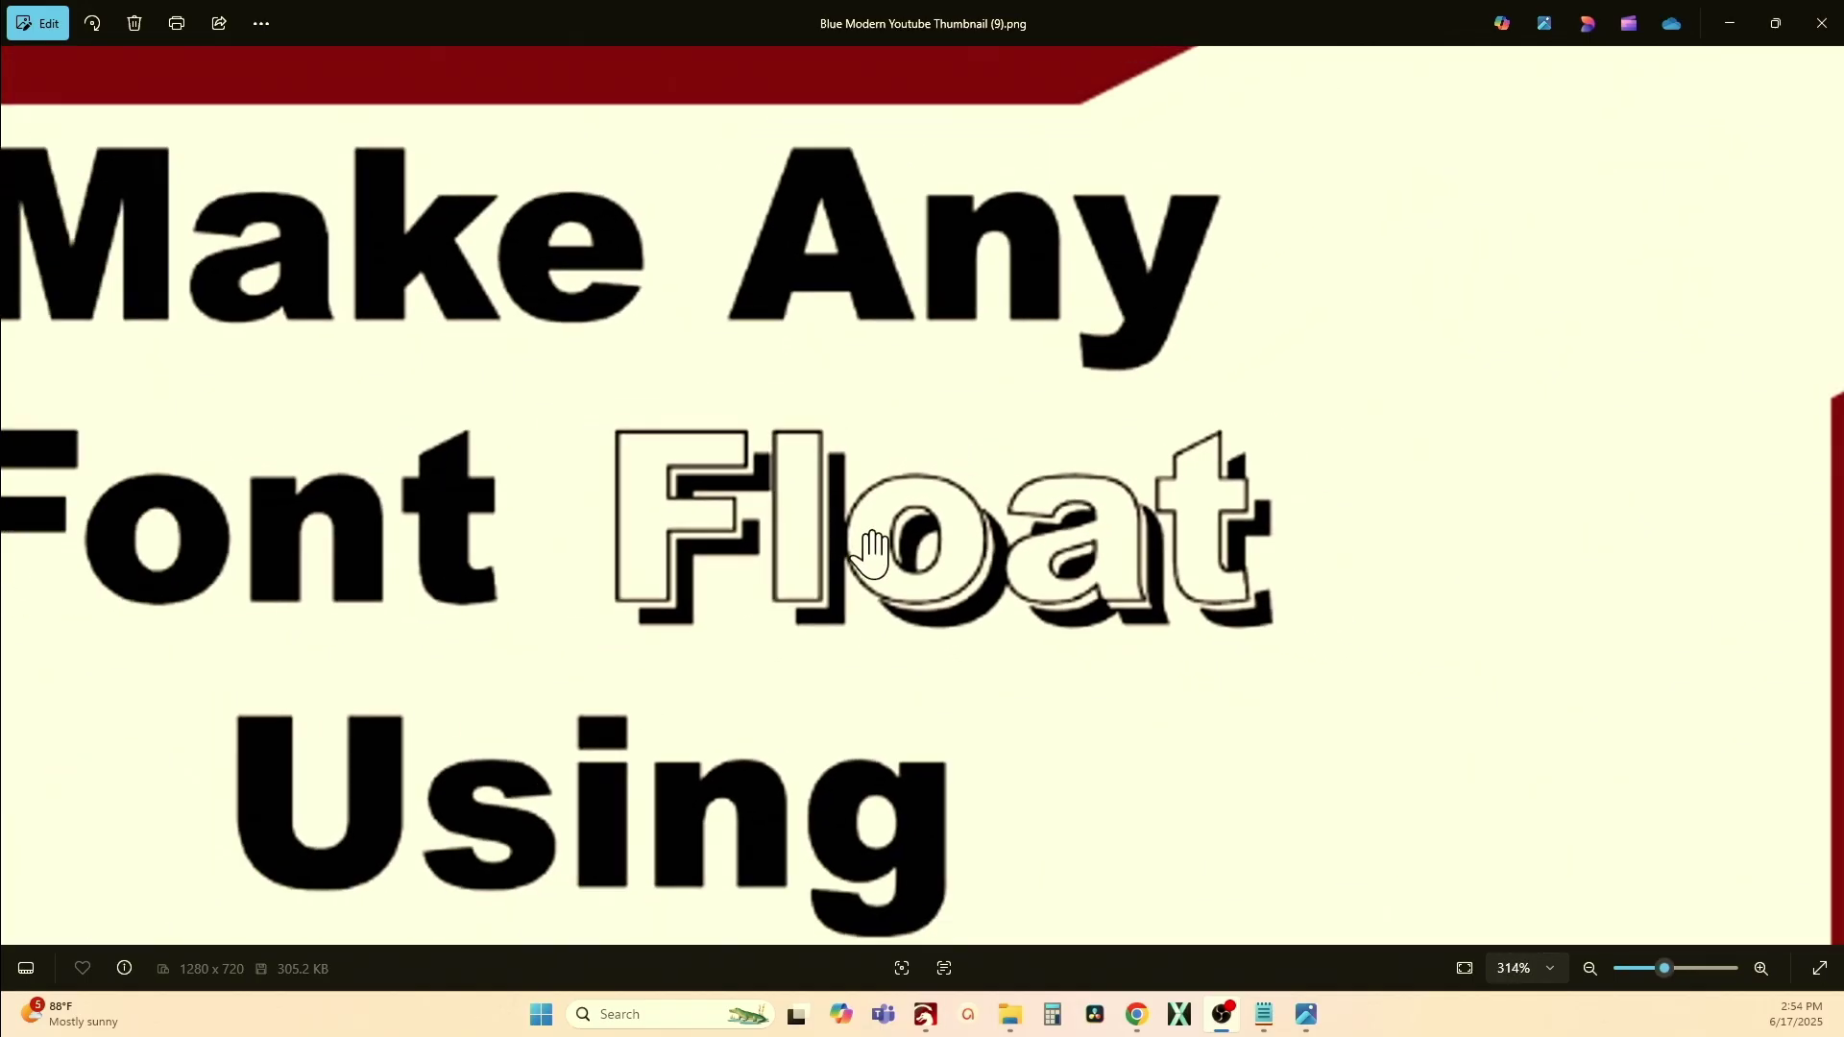
pyautogui.scroll(-5, 874, 552)
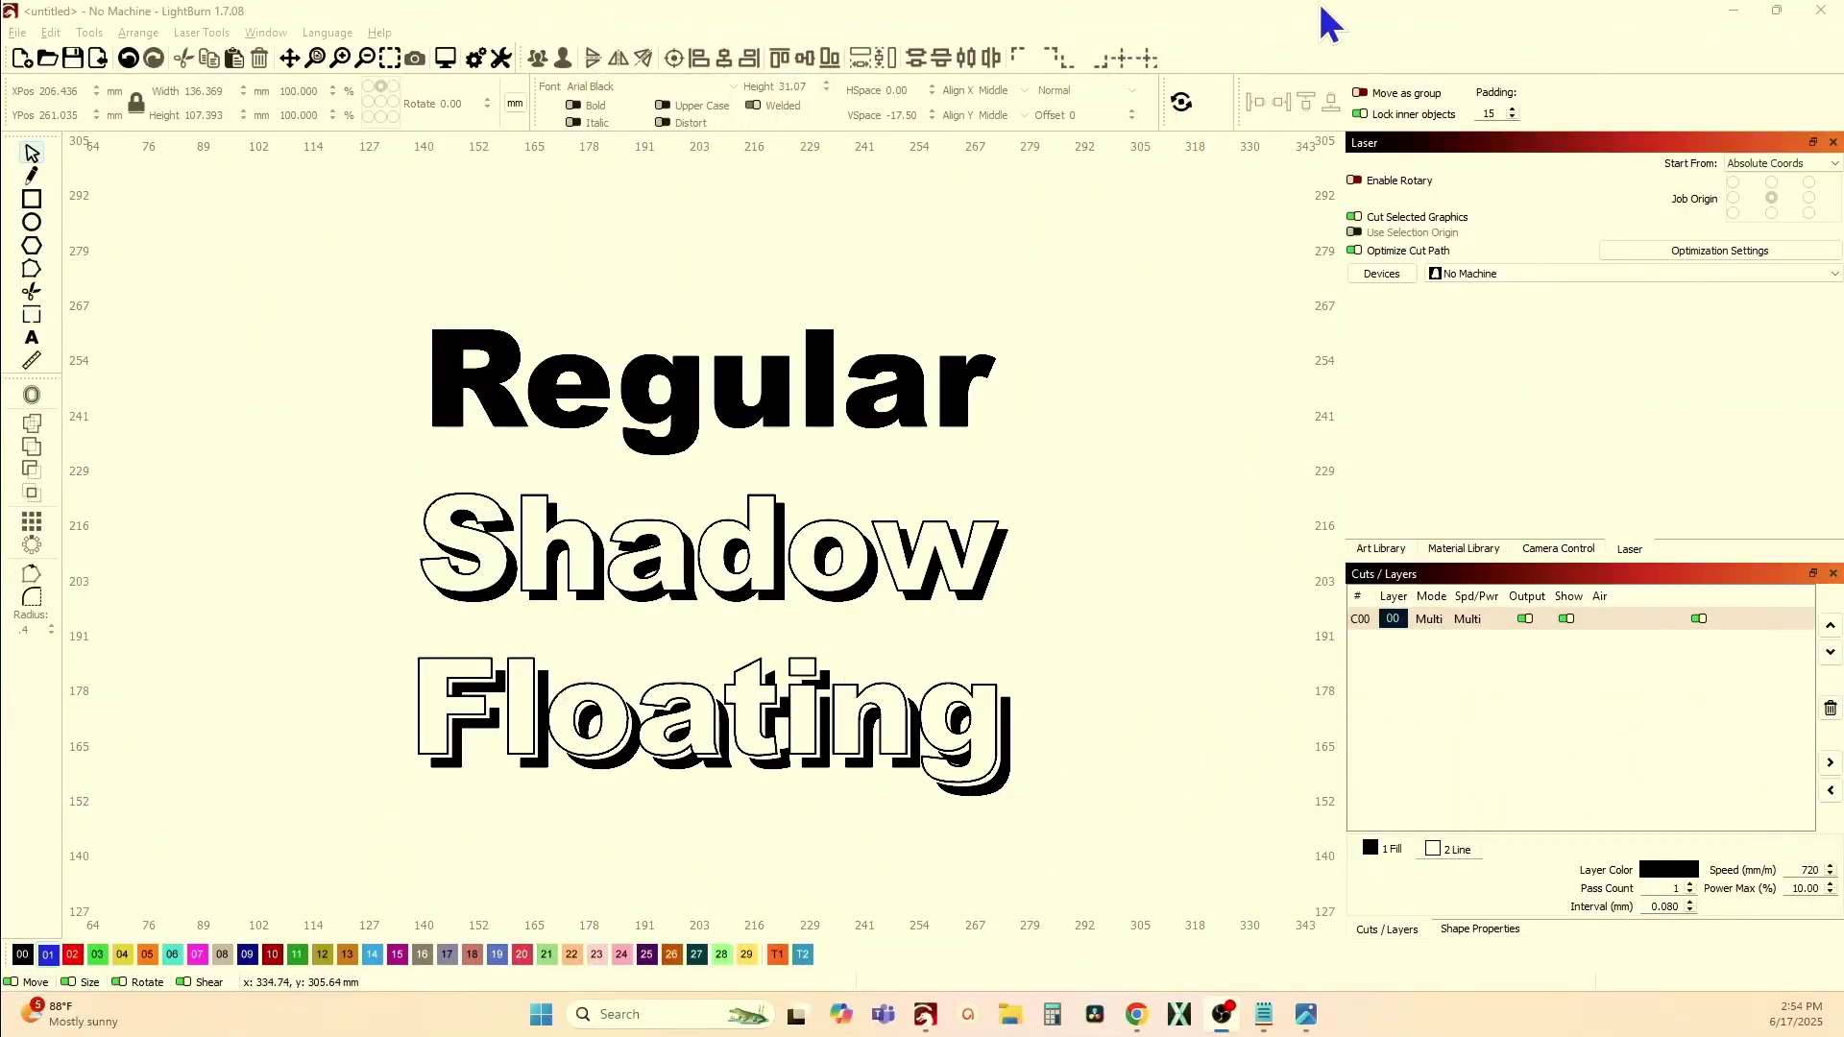
# - In LightBurn, compare the Regular, Shadow and Floating sample words up close
pyautogui.scroll(3, 769, 365)
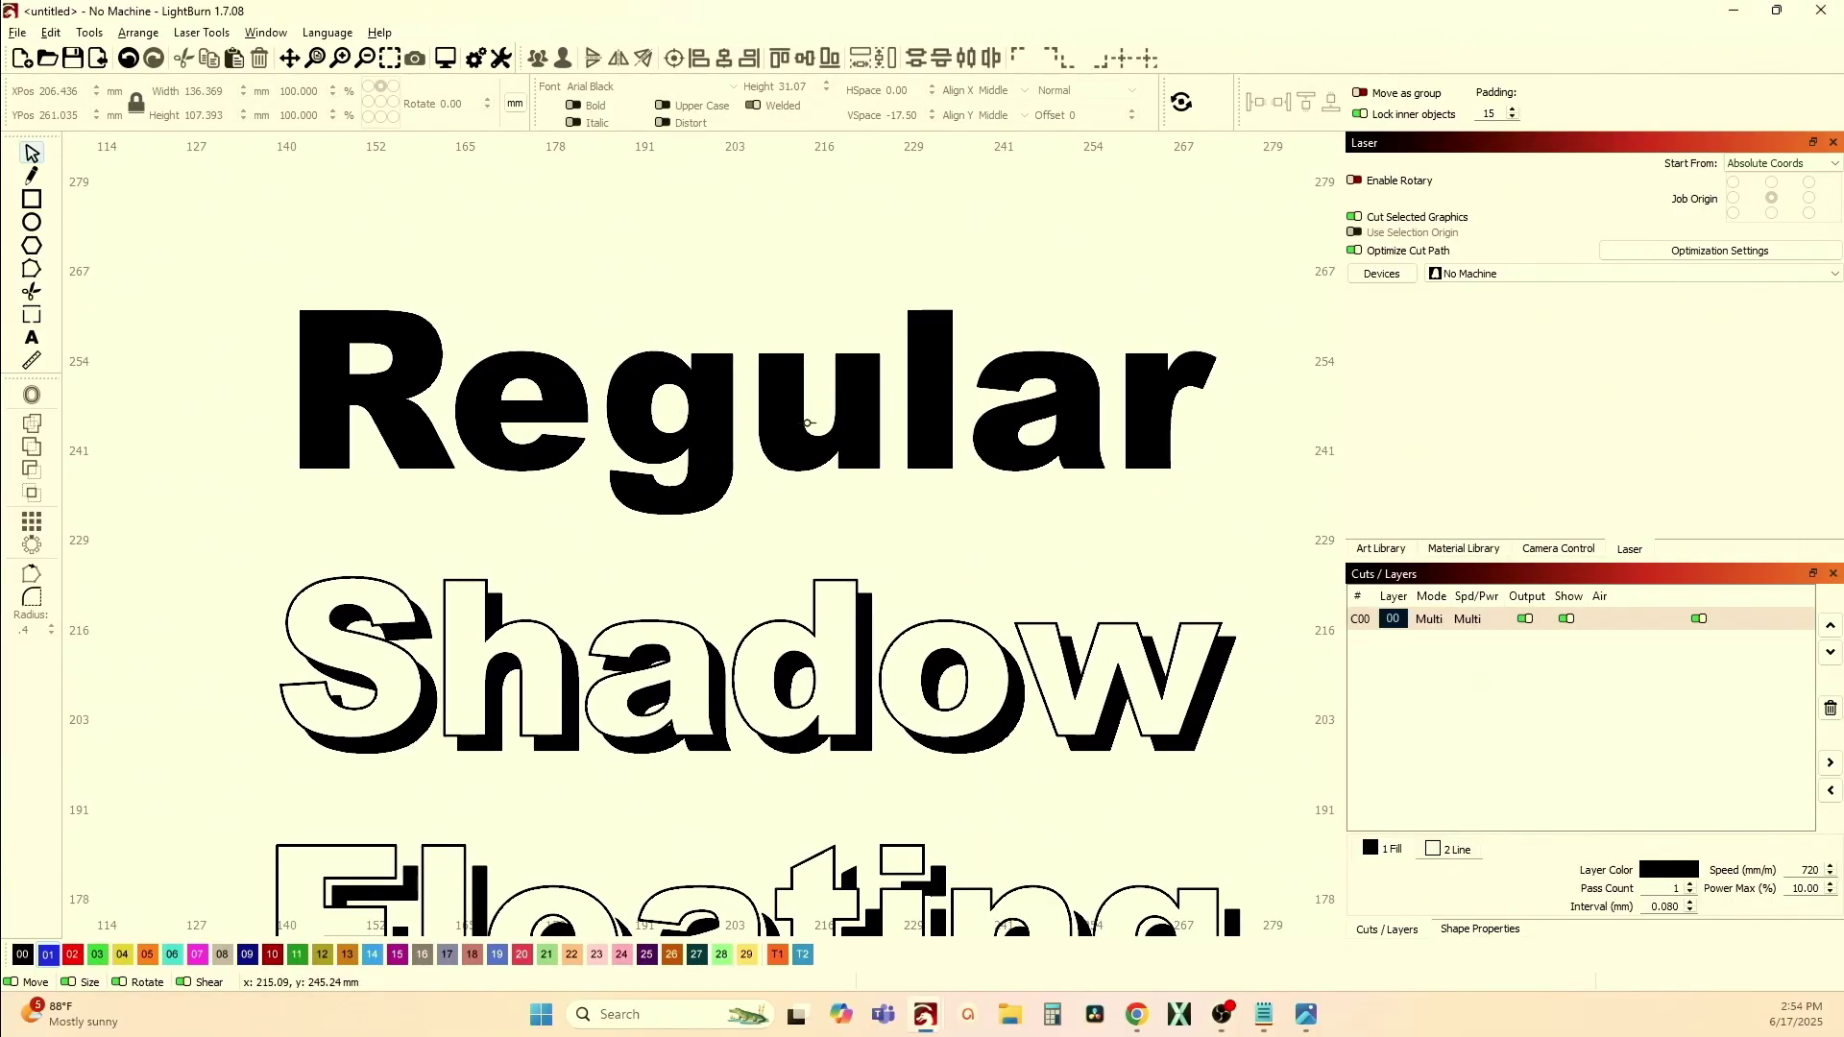
pyautogui.scroll(-2, 759, 432)
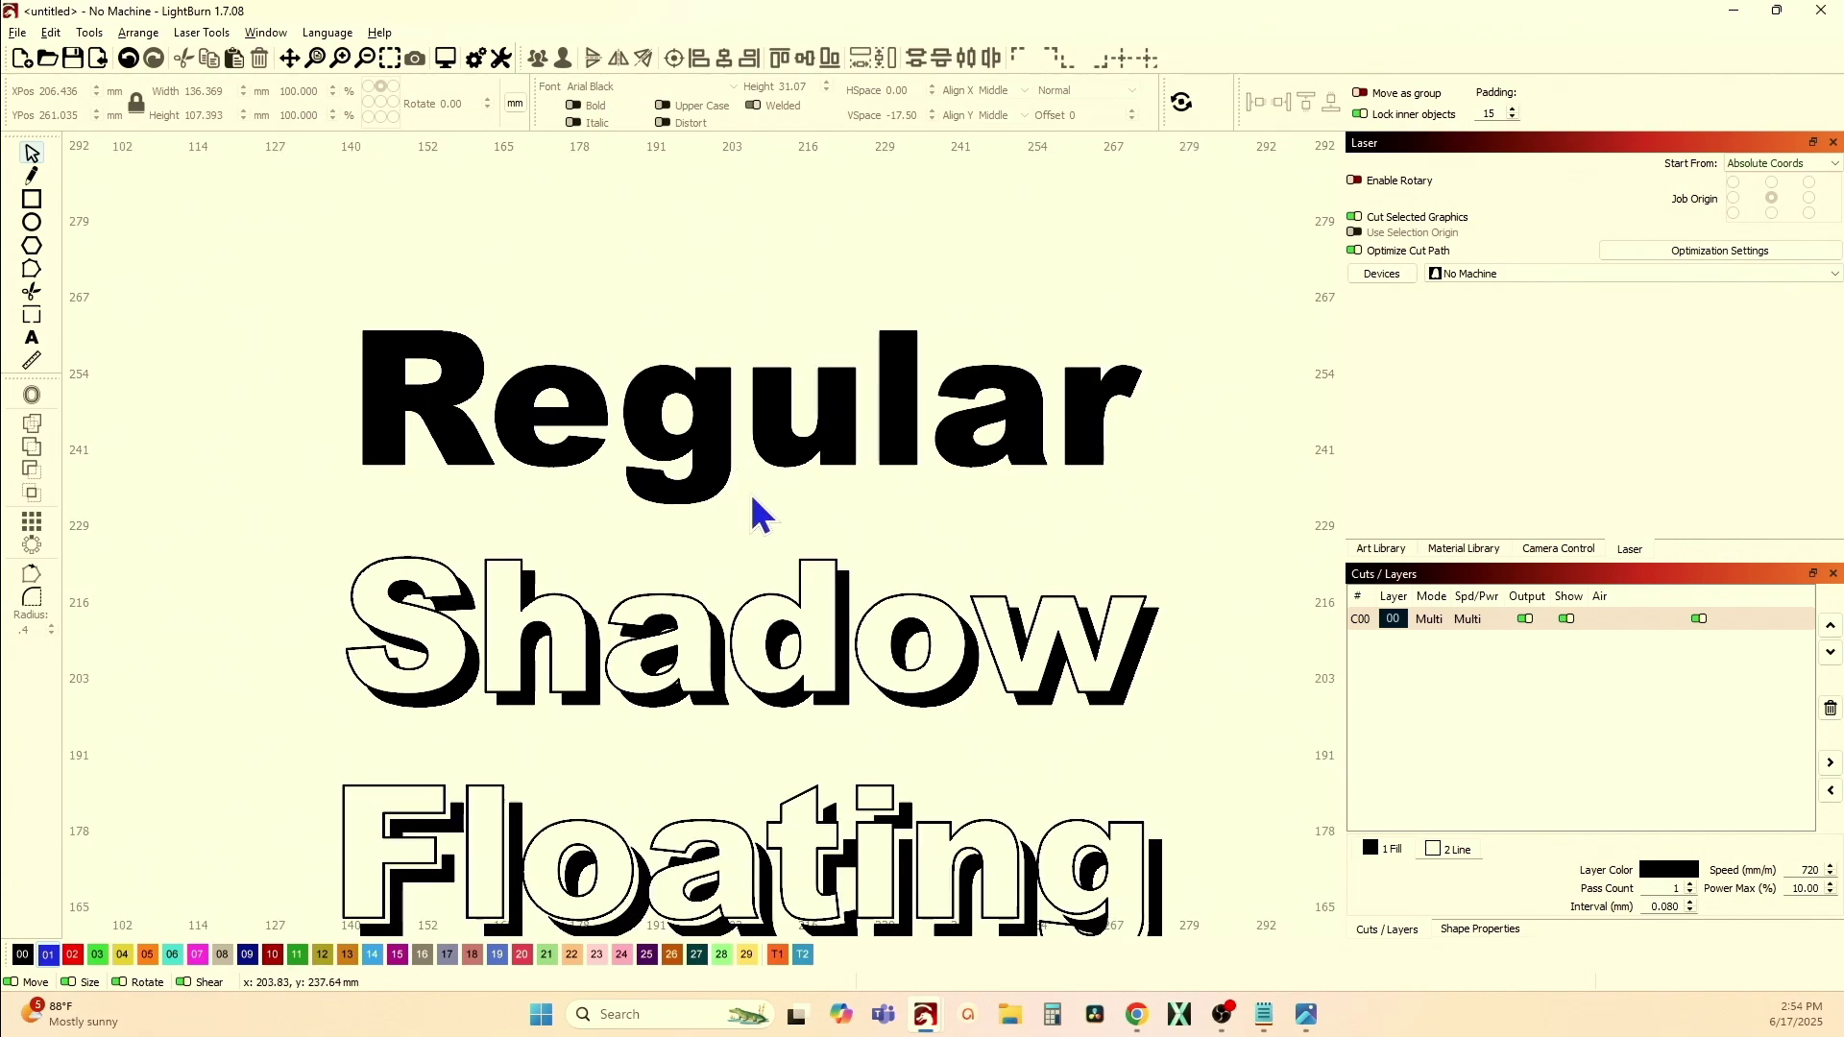
pyautogui.scroll(4, 787, 508)
pyautogui.scroll(2, 595, 547)
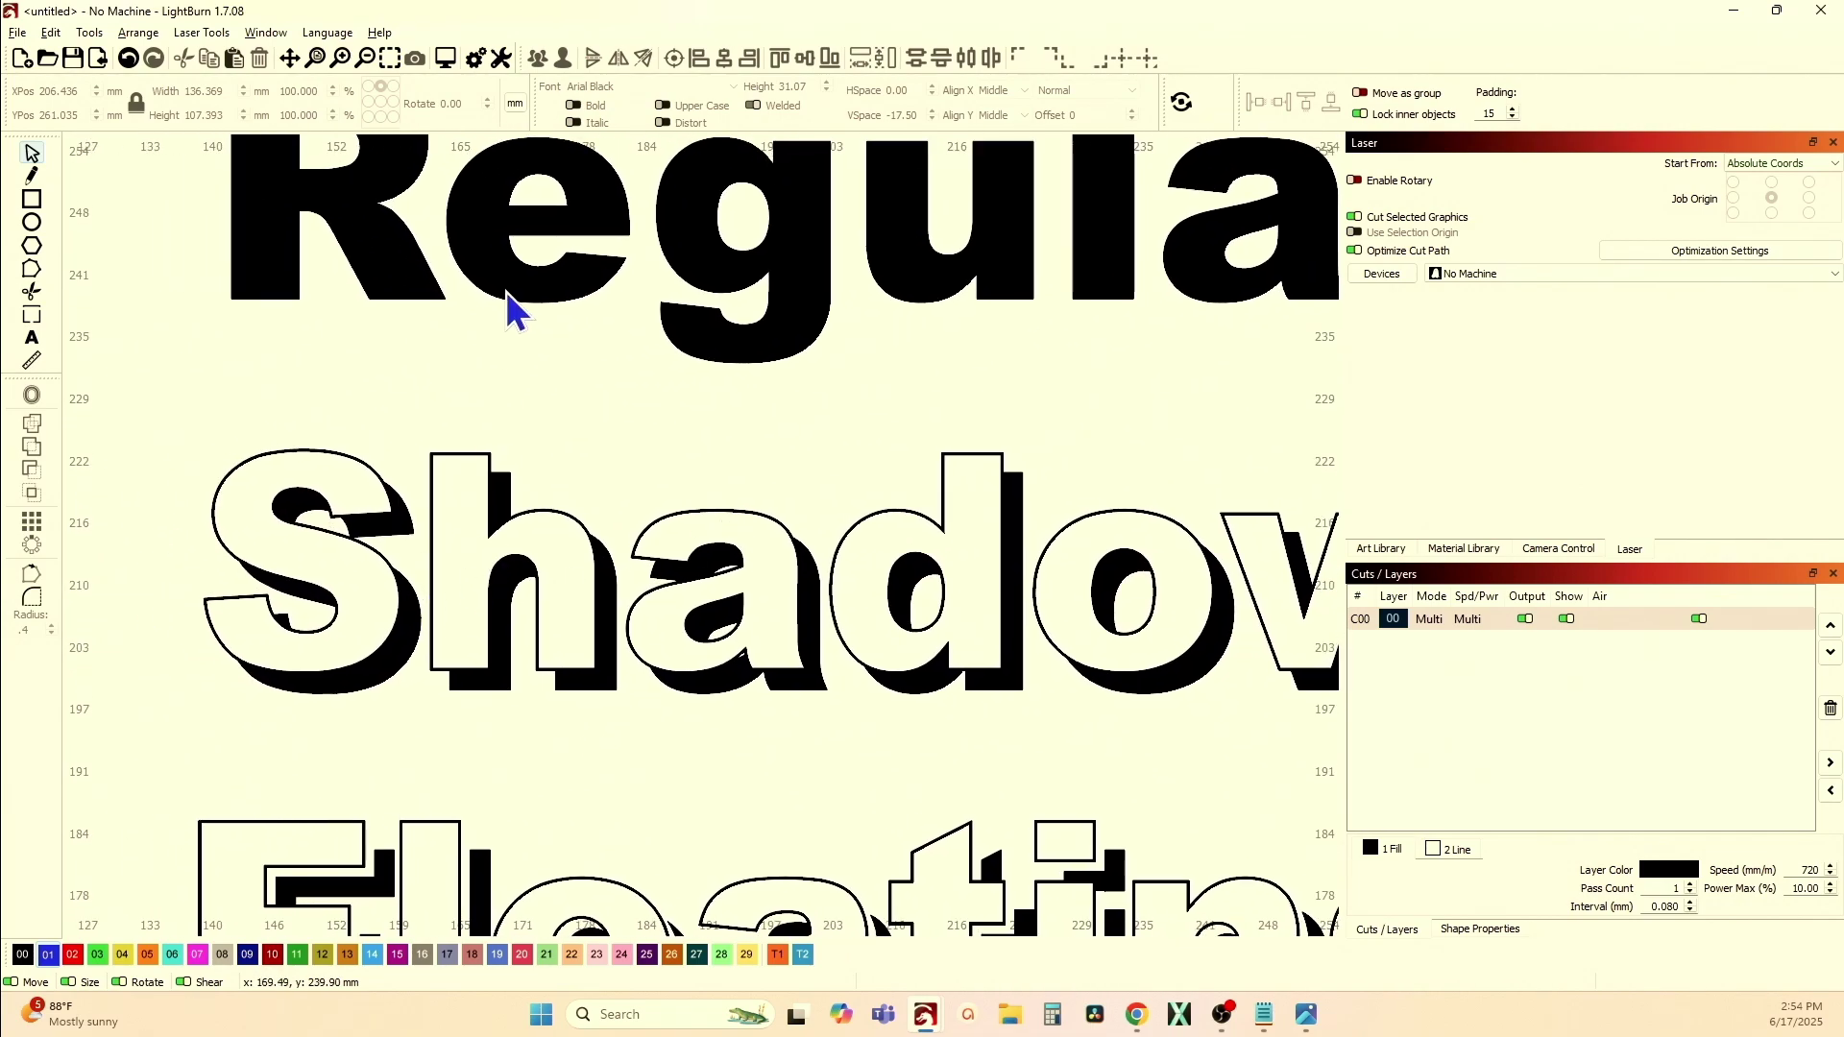
pyautogui.scroll(-2, 453, 589)
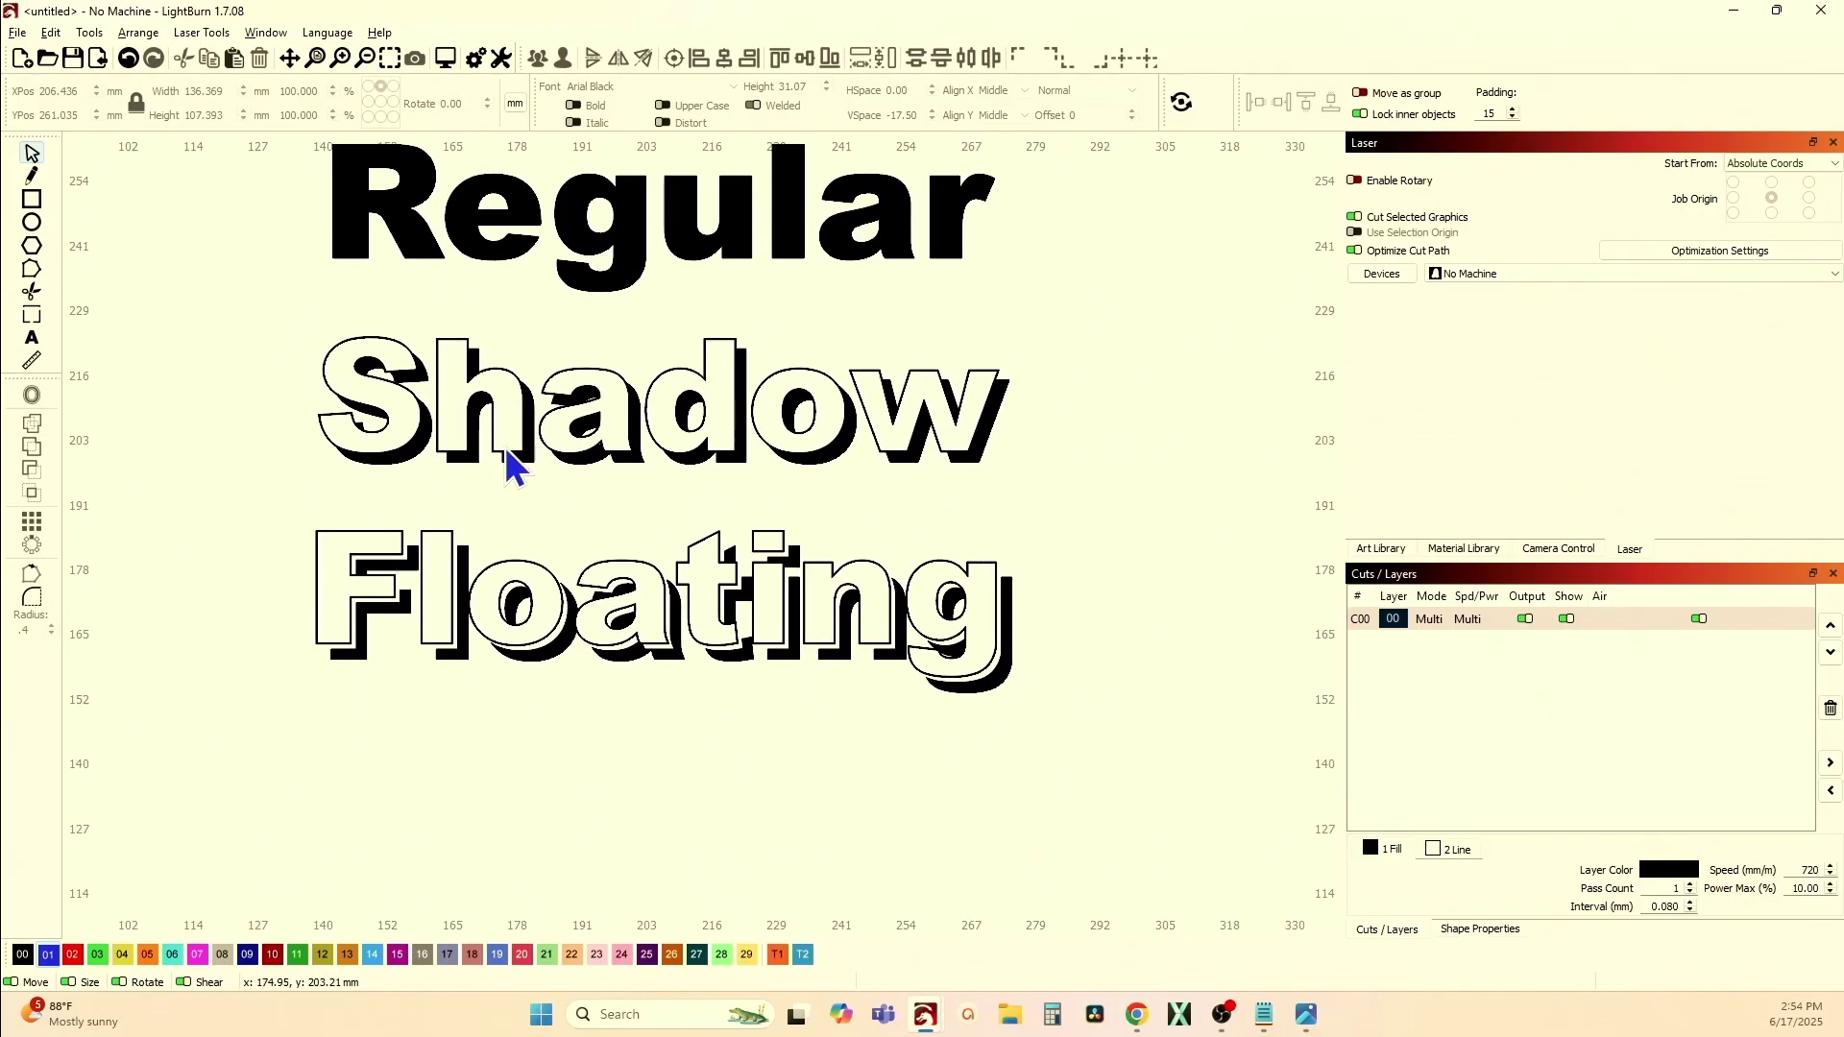
pyautogui.scroll(4, 494, 576)
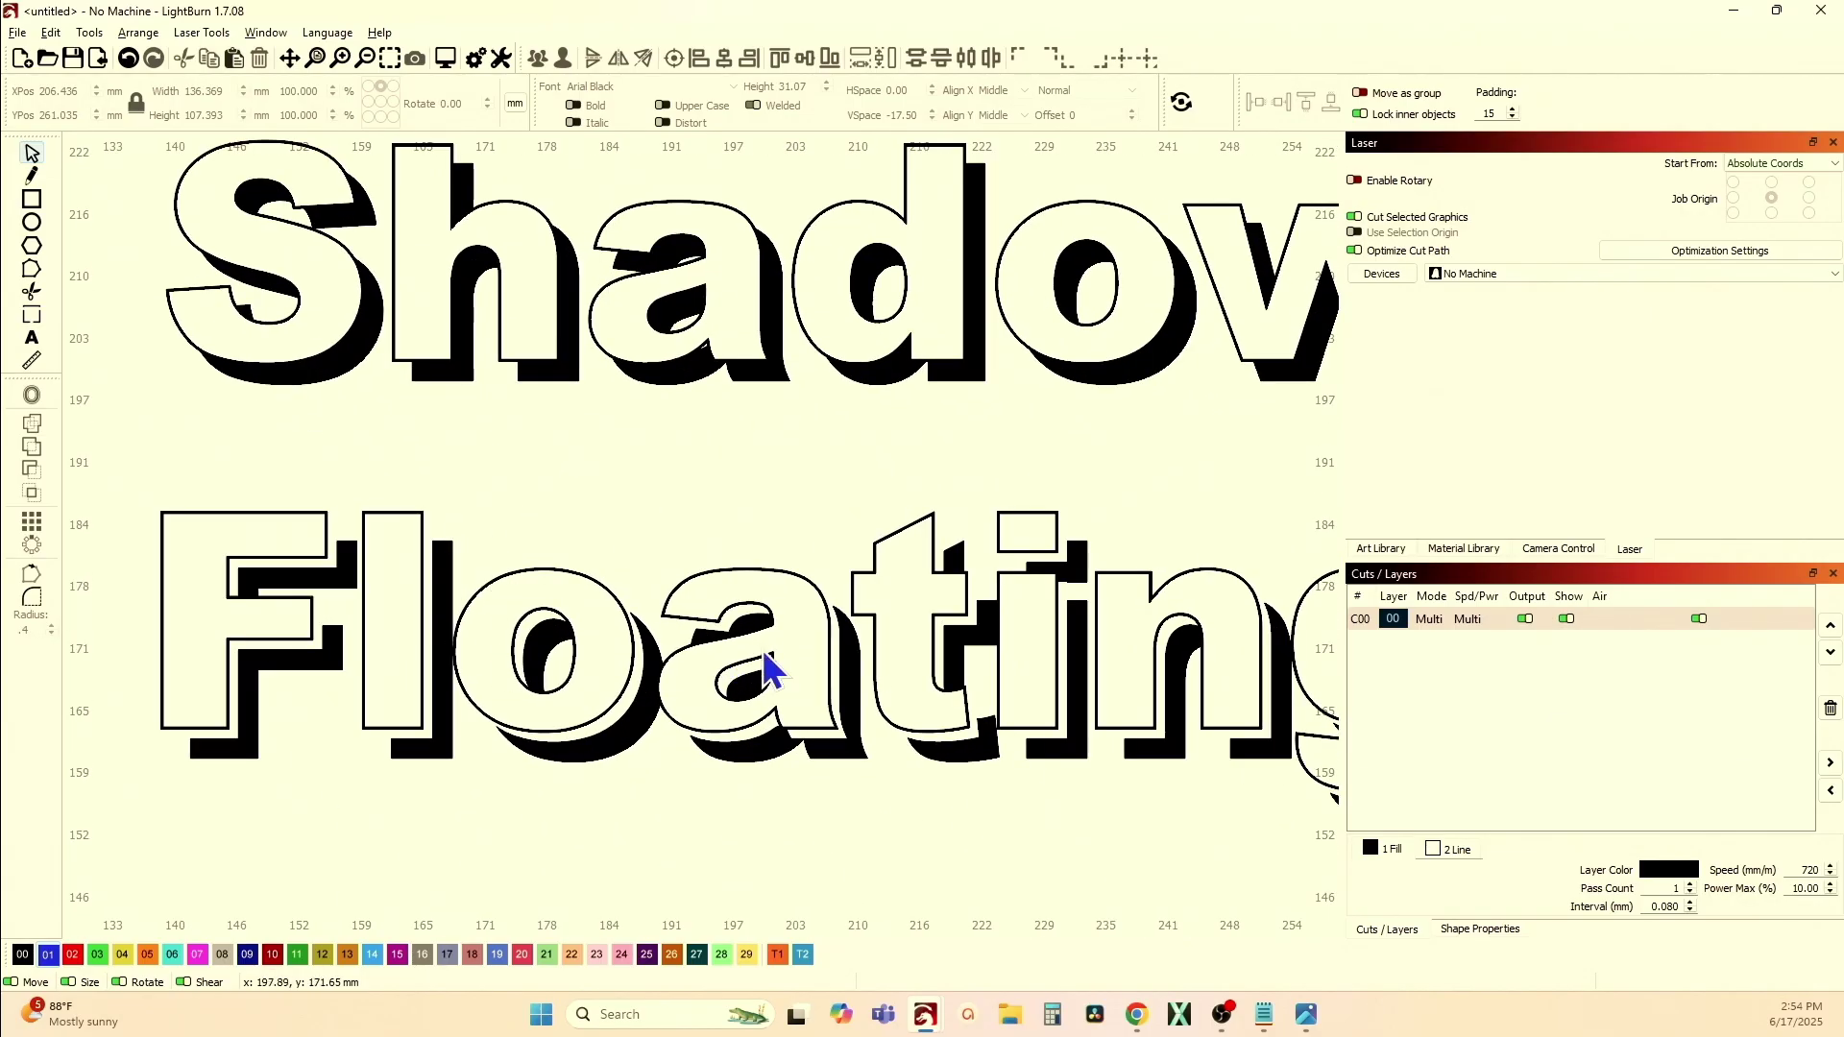
pyautogui.scroll(-3, 754, 673)
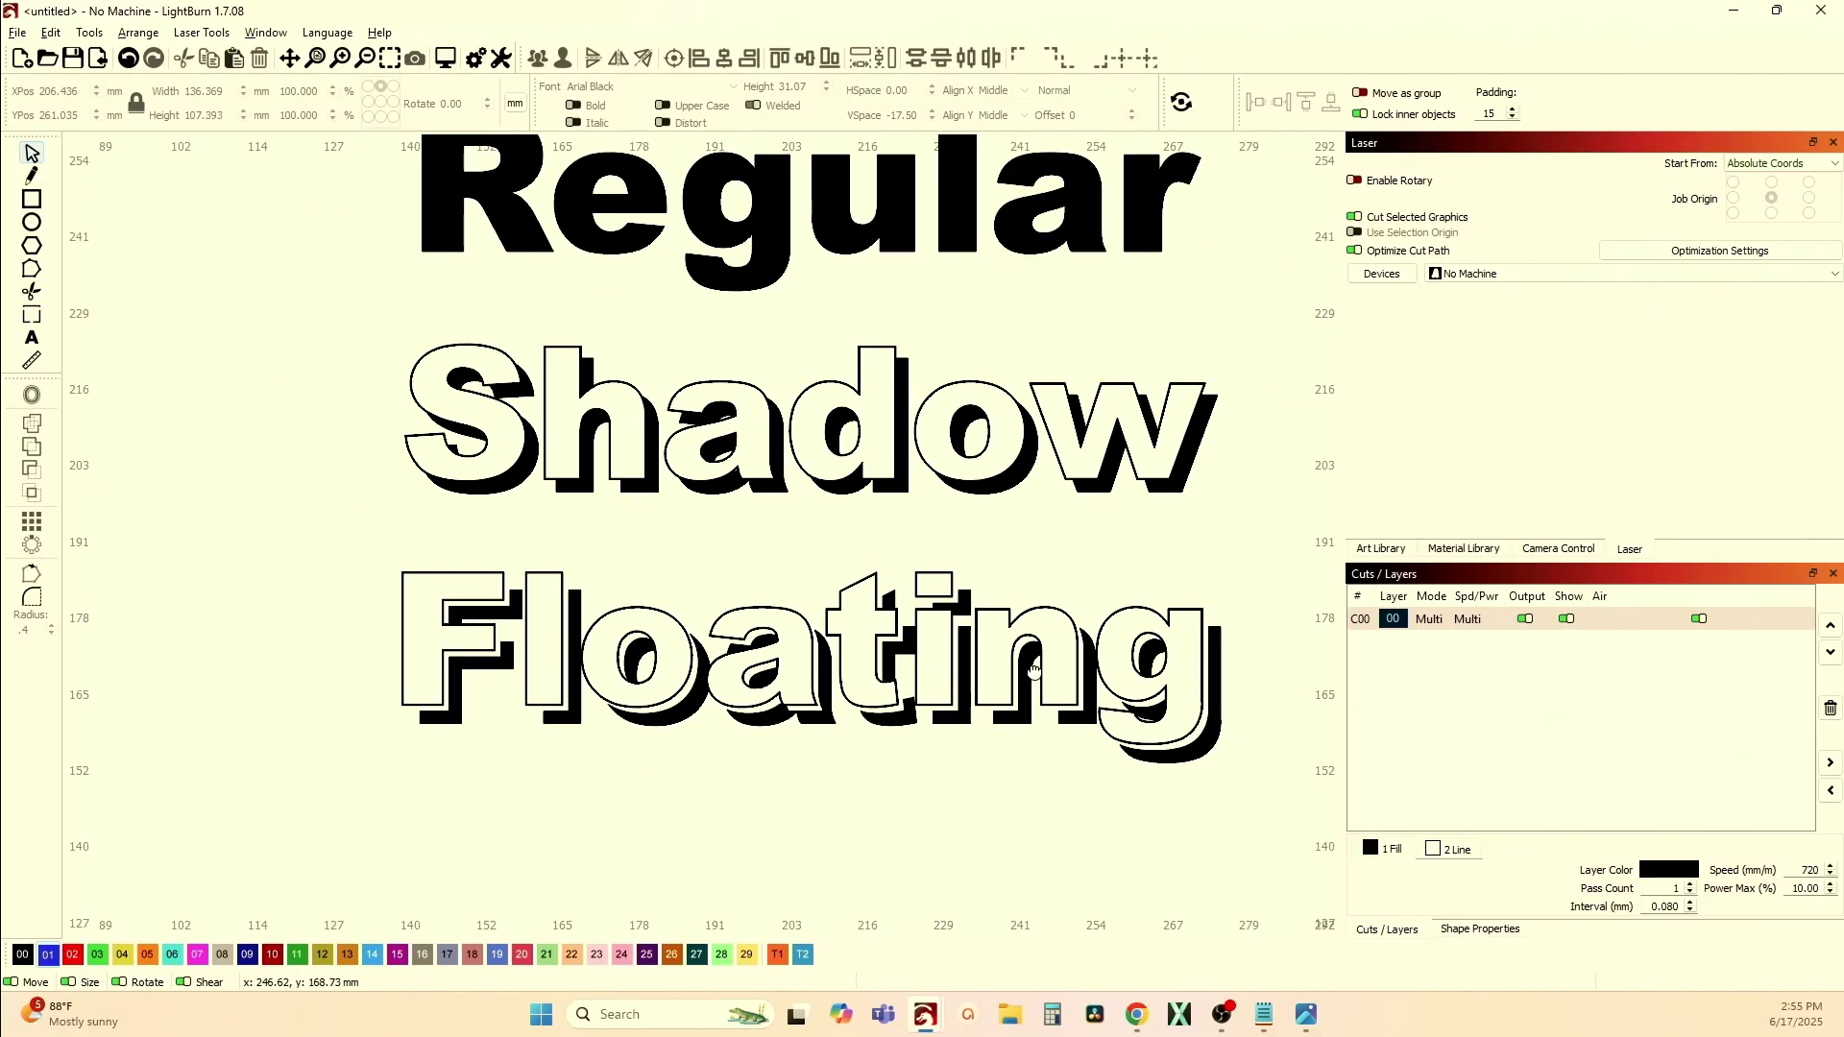
pyautogui.scroll(-1, 891, 686)
pyautogui.scroll(1, 951, 687)
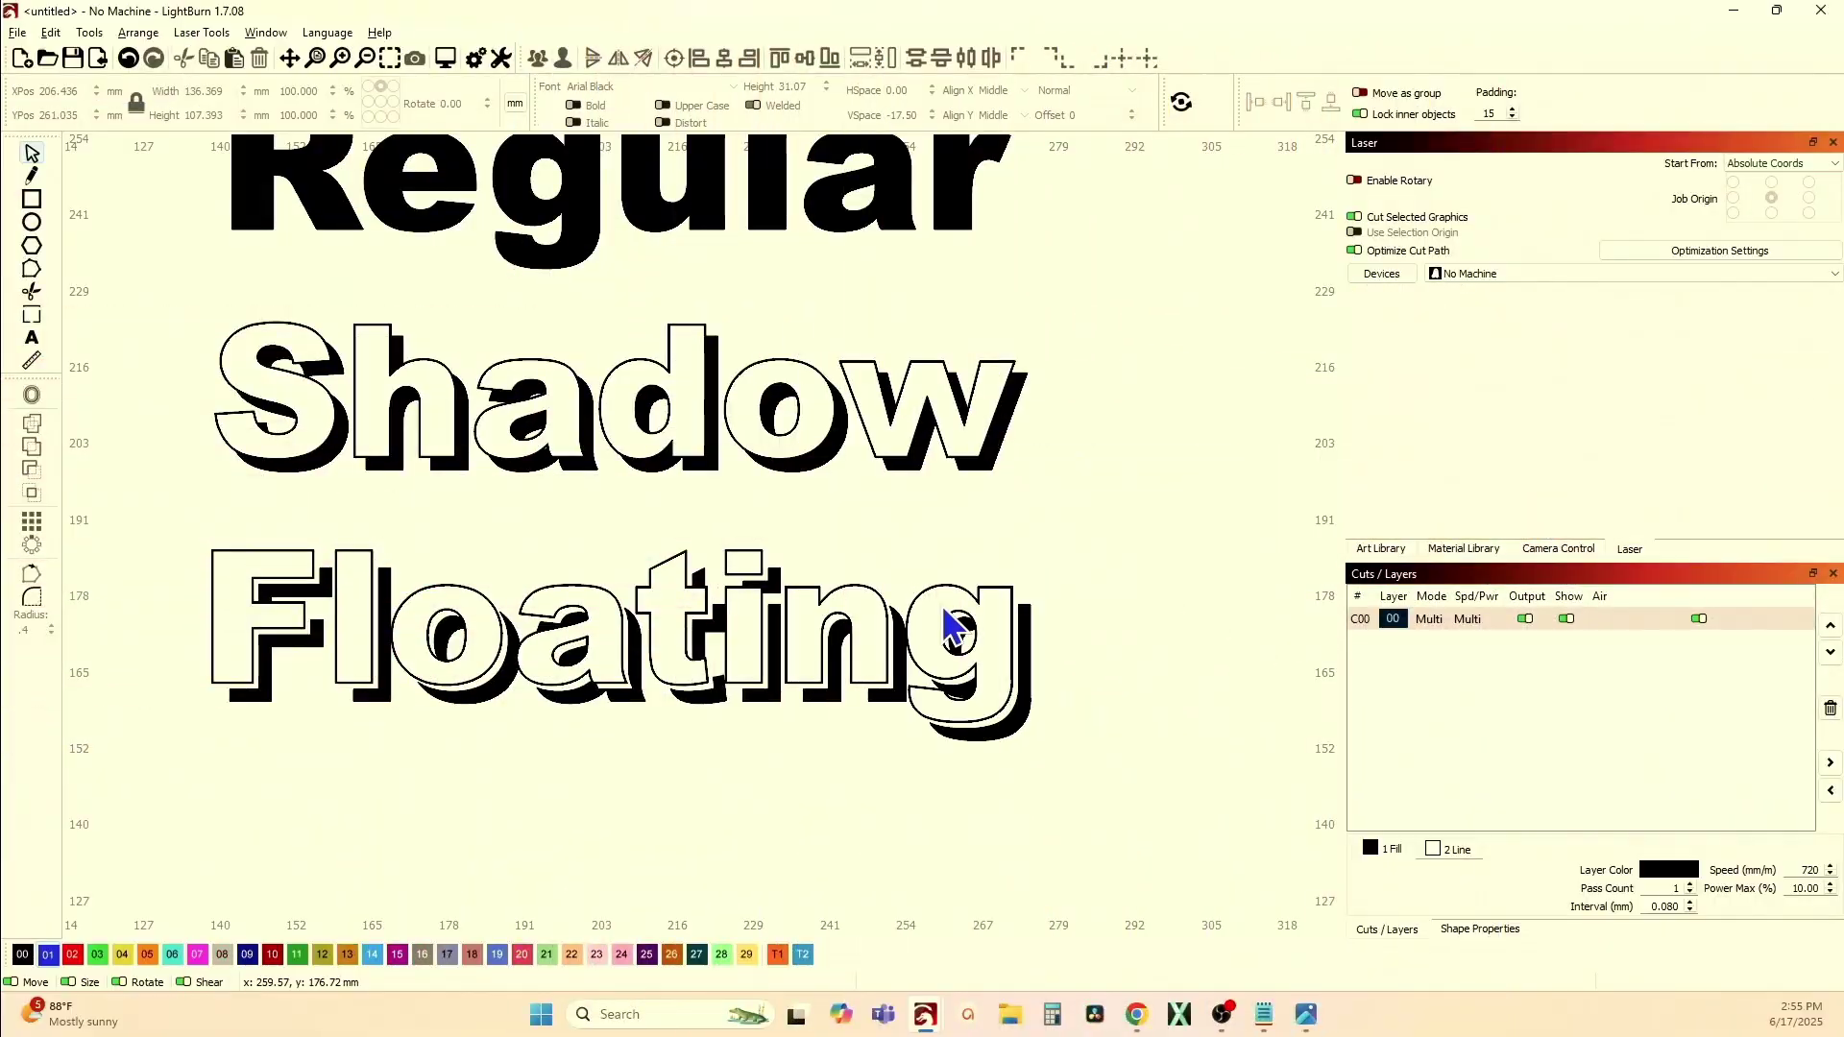
pyautogui.scroll(1, 1070, 562)
pyautogui.scroll(-6, 886, 761)
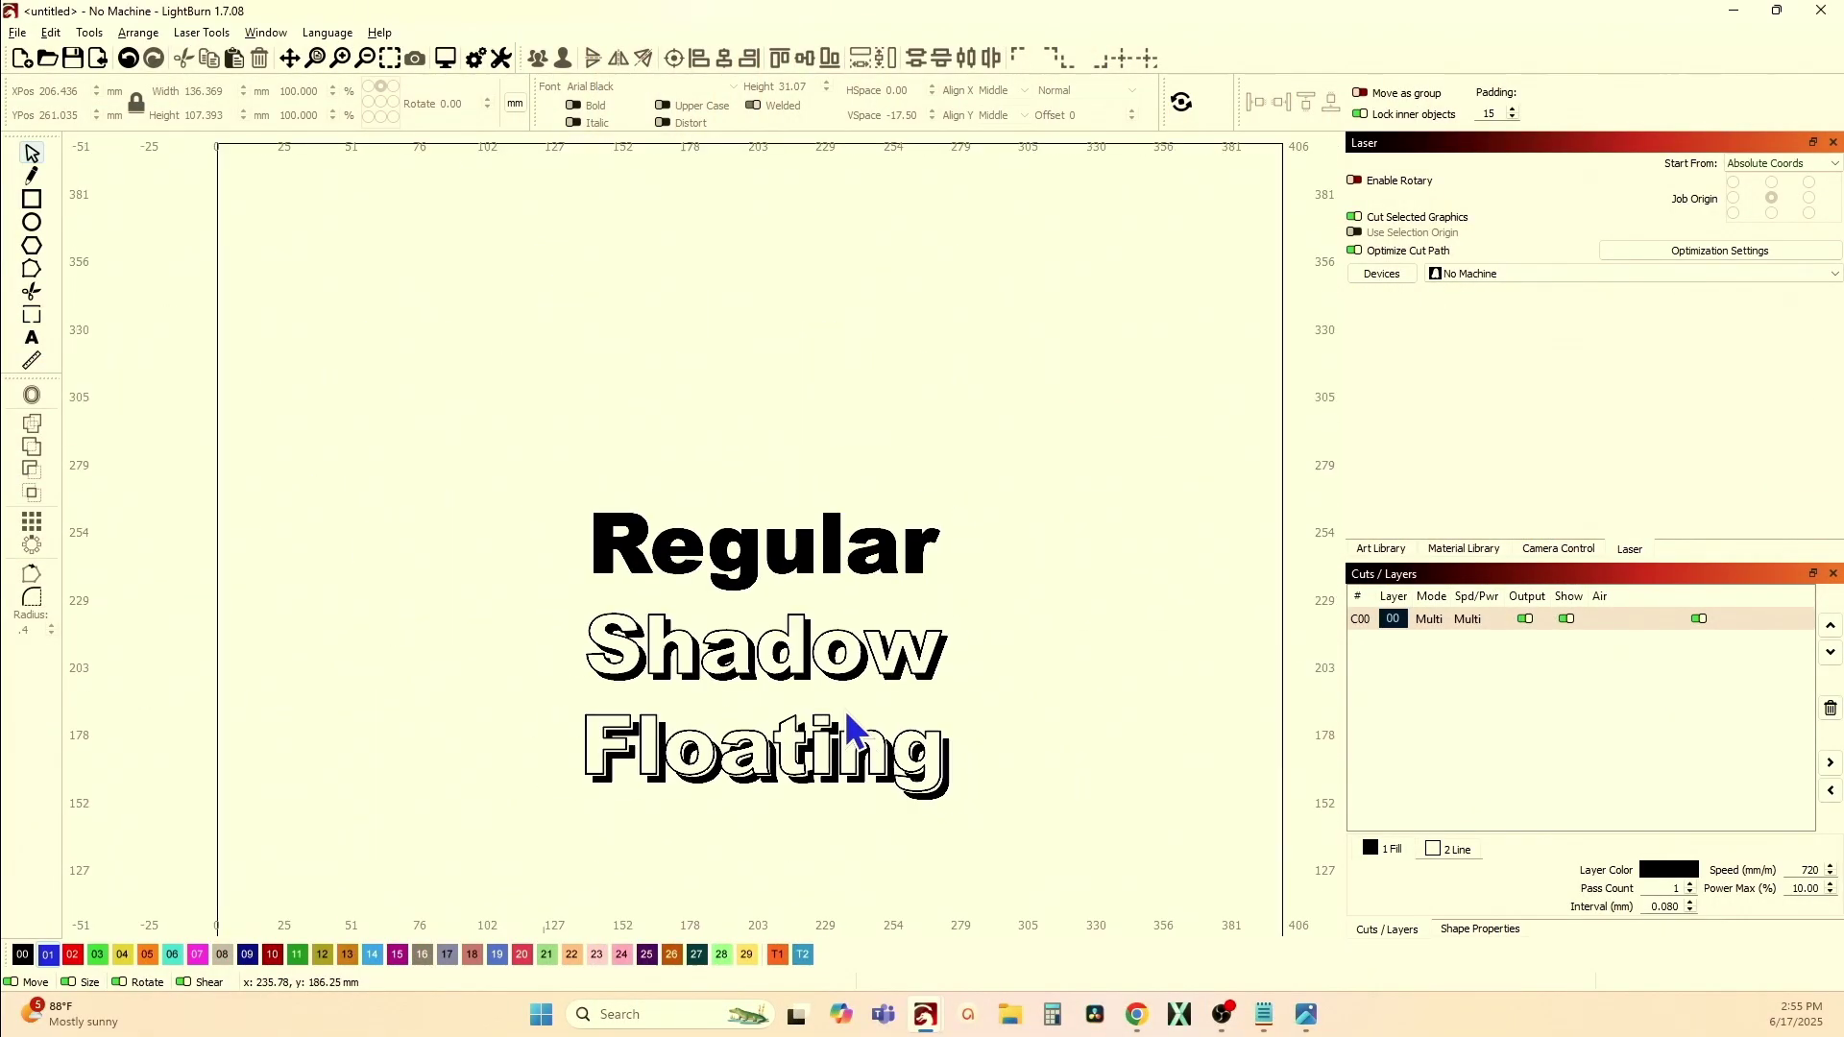
# - Move the three sample words together off the workspace, beyond its right edge
pyautogui.scroll(-1, 345, 403)
pyautogui.moveTo(346, 368); pyautogui.dragTo(964, 877)
pyautogui.moveTo(711, 636); pyautogui.dragTo(1341, 566)
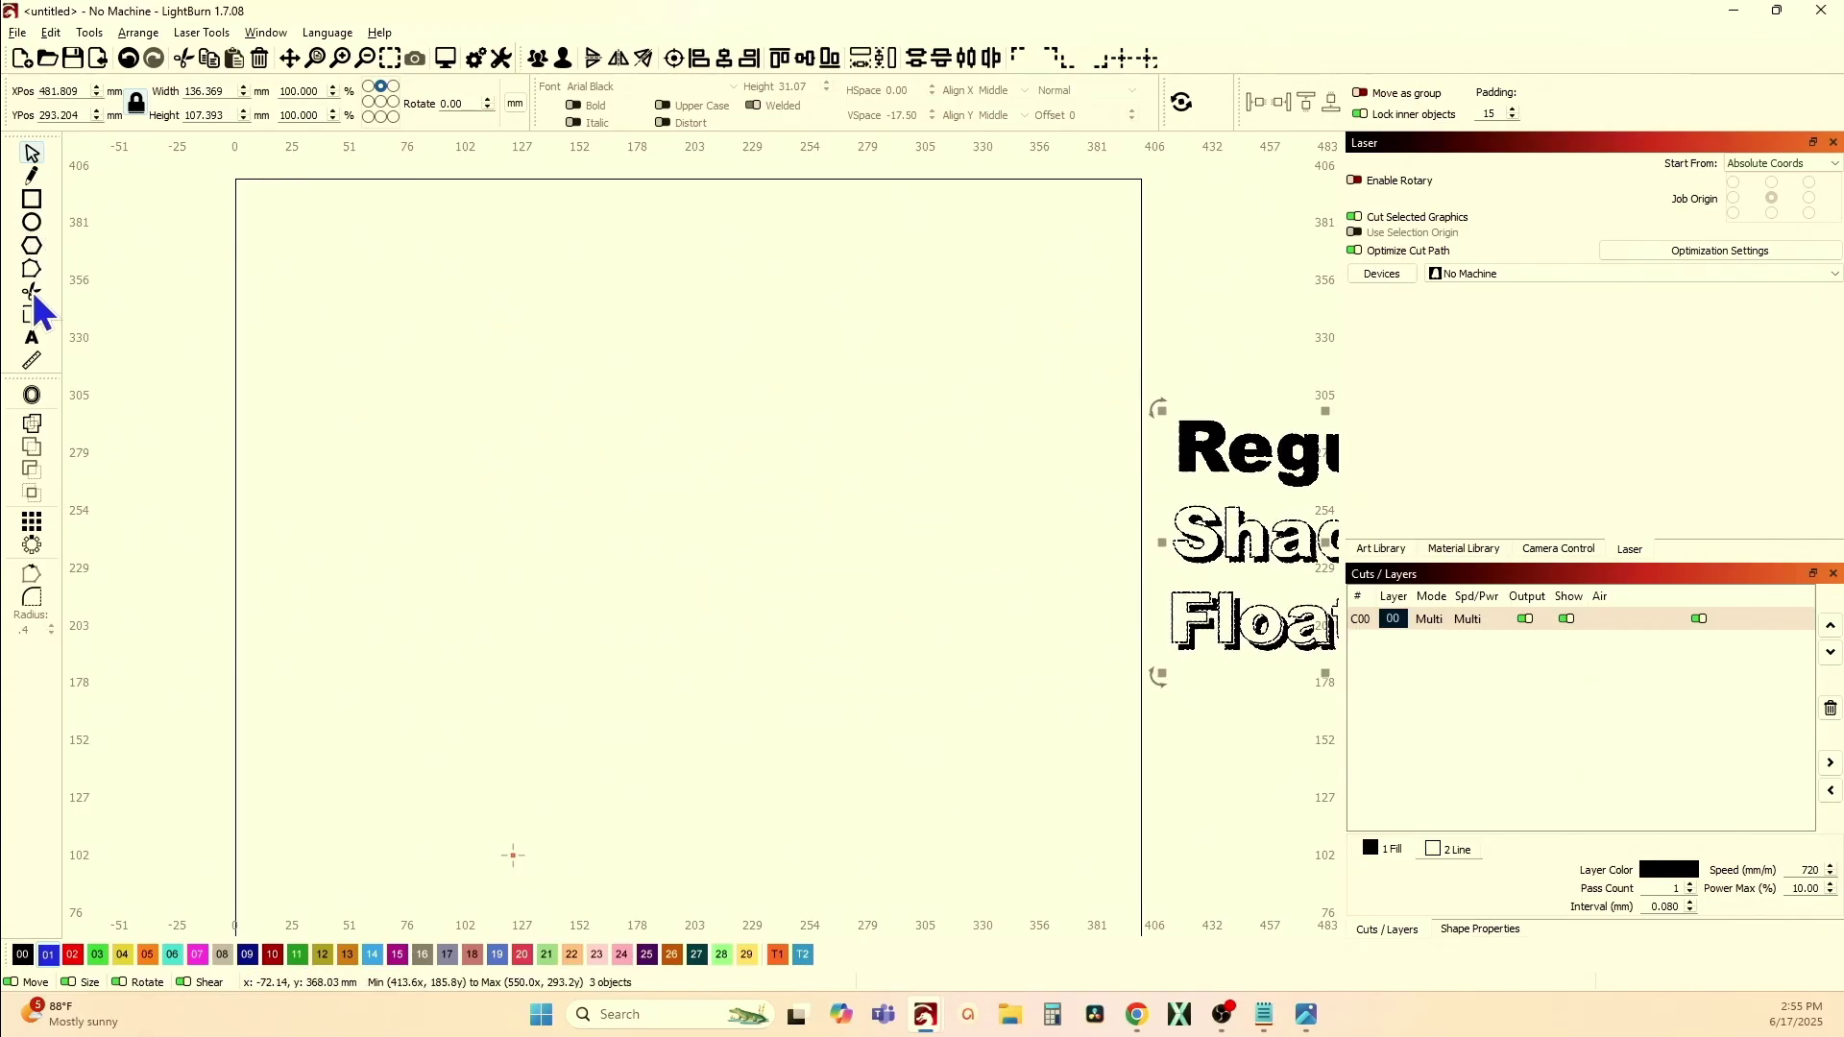
# - Add the text "Floating" in Arial Black near the upper middle of the workspace
pyautogui.click(34, 342)
pyautogui.click(597, 418)
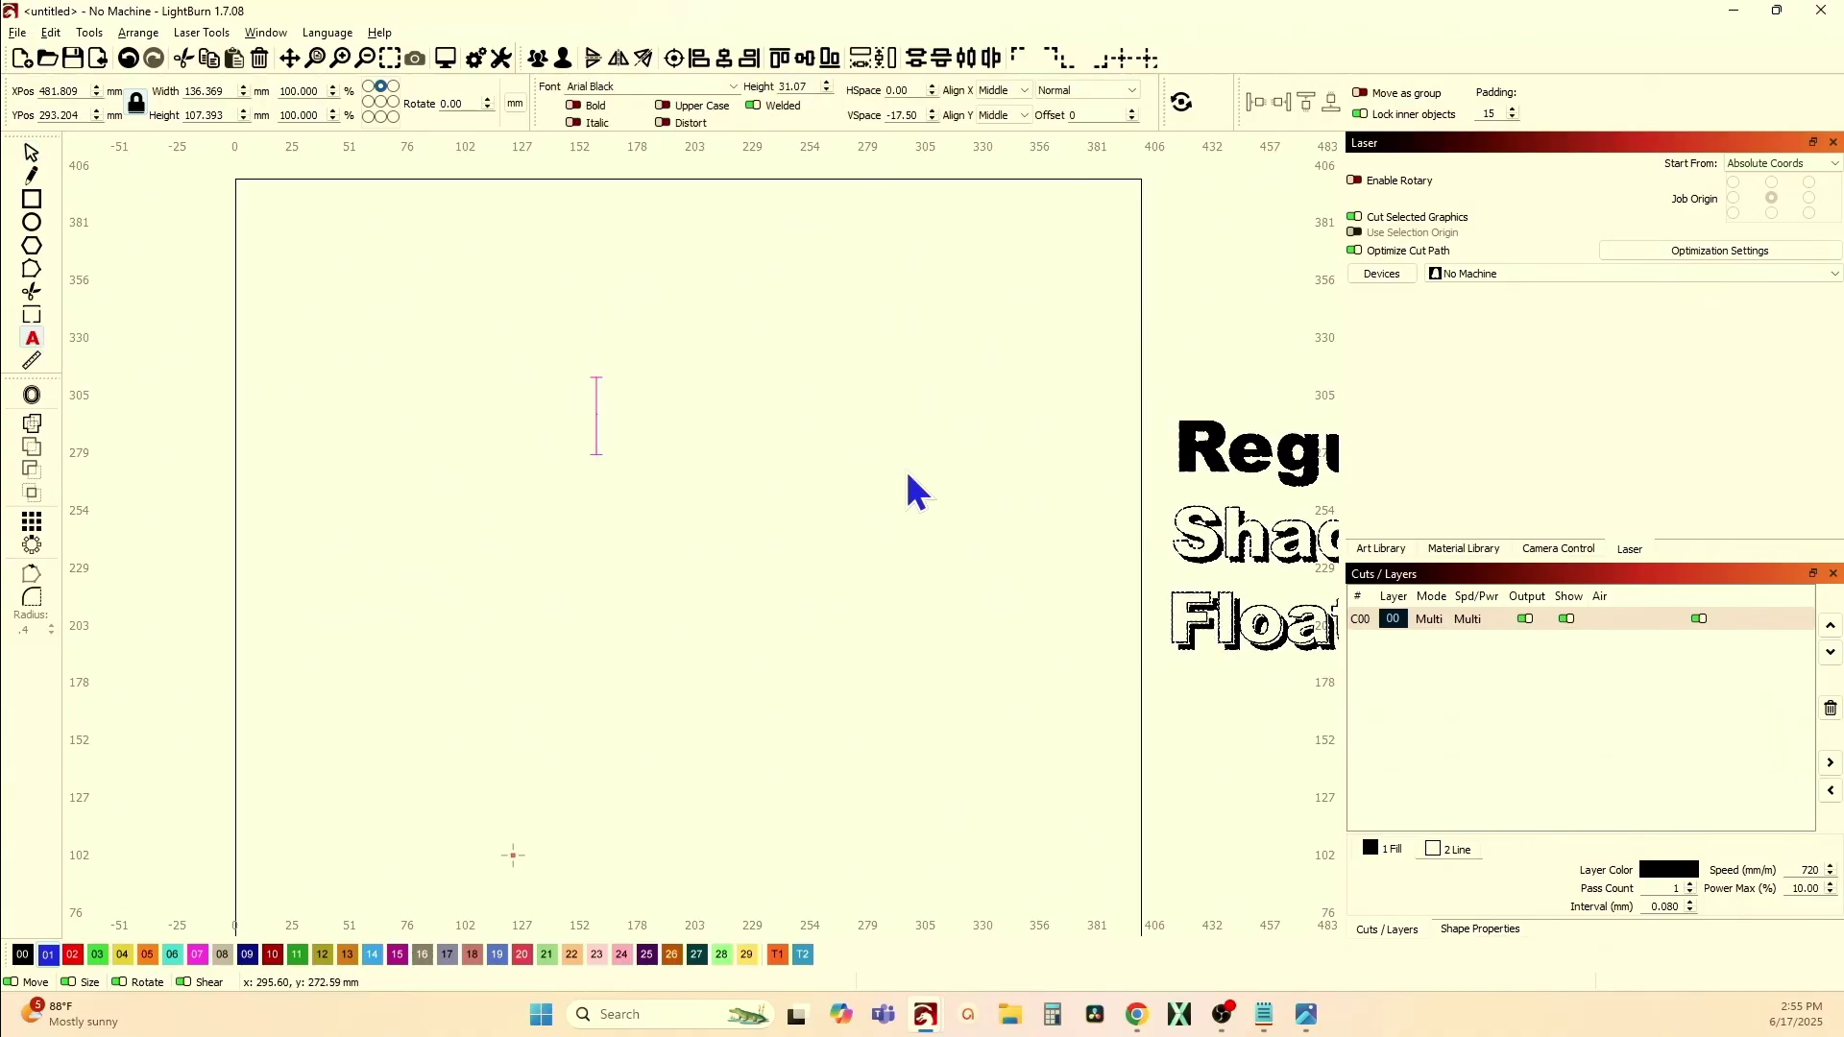
pyautogui.write('S')
pyautogui.press('BackSpace')
pyautogui.write('Floating')
pyautogui.click(32, 154)
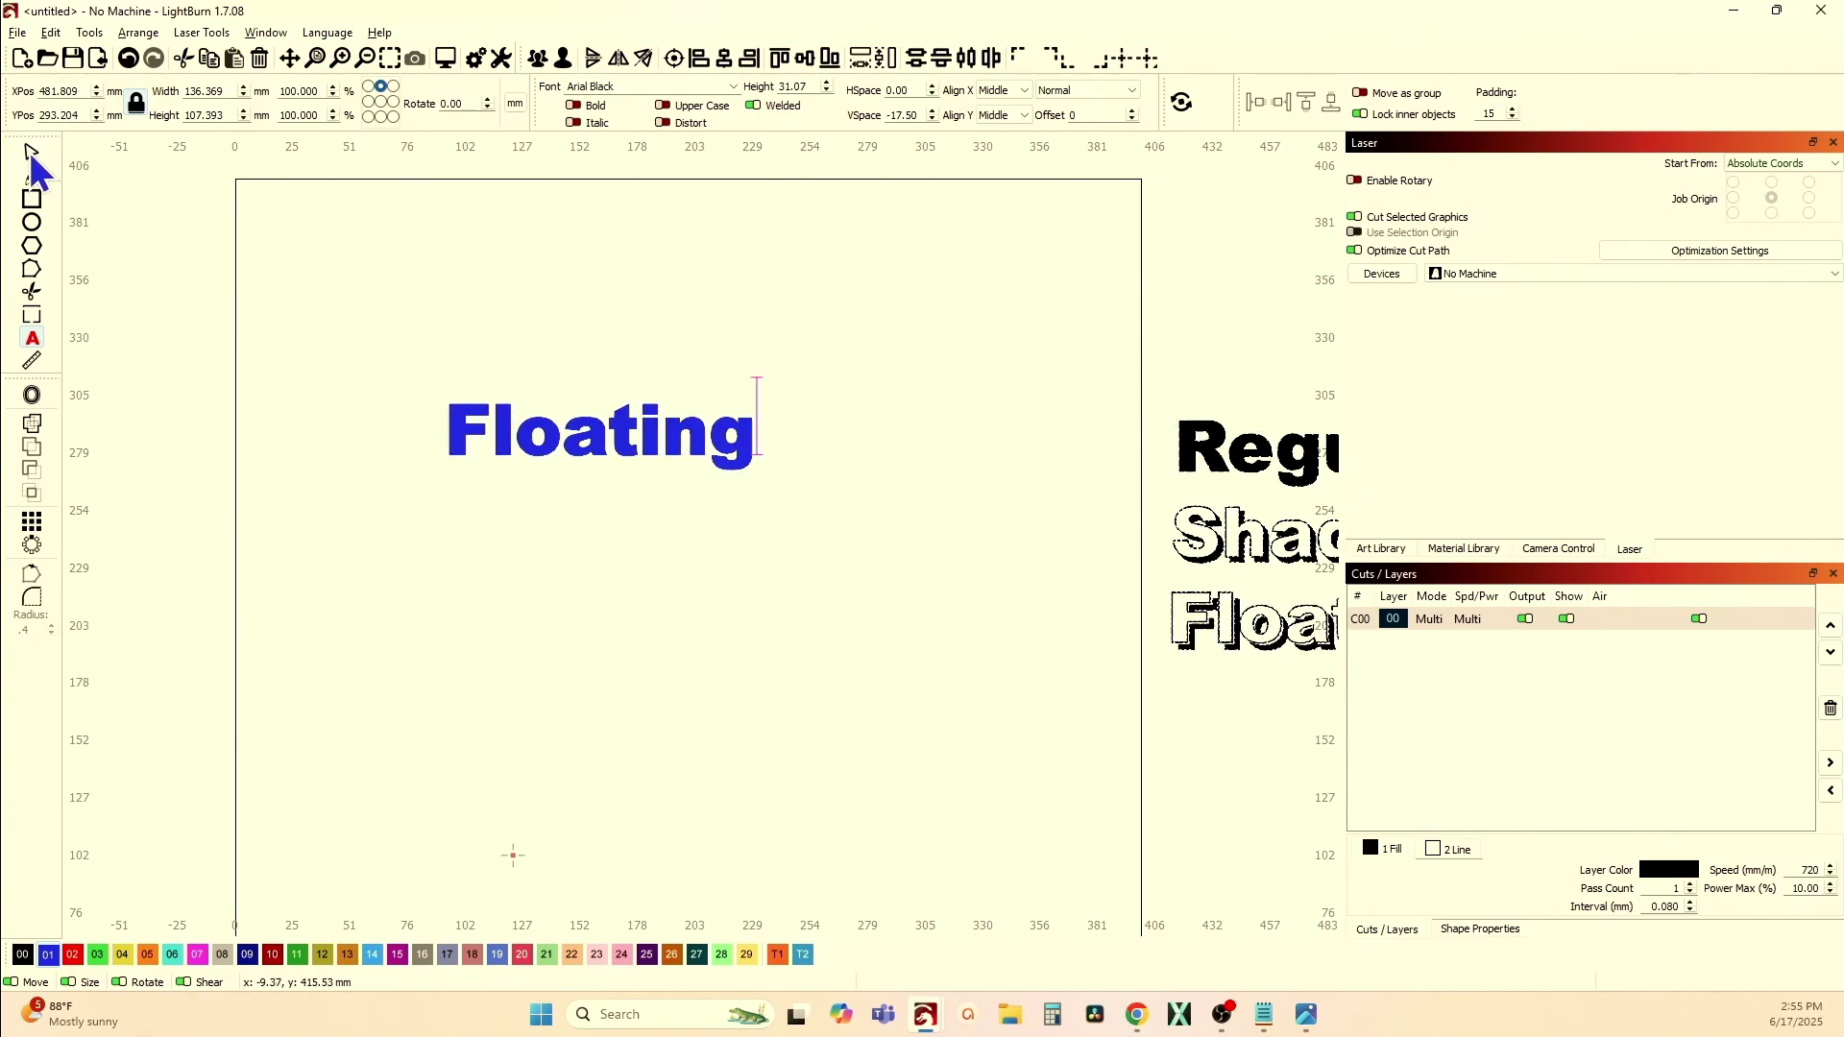
# - Assign the Floating text to black layer 00 and shift it closer to the workspace's centre
pyautogui.click(22, 953)
pyautogui.moveTo(613, 443); pyautogui.dragTo(691, 452)
pyautogui.scroll(4, 692, 454)
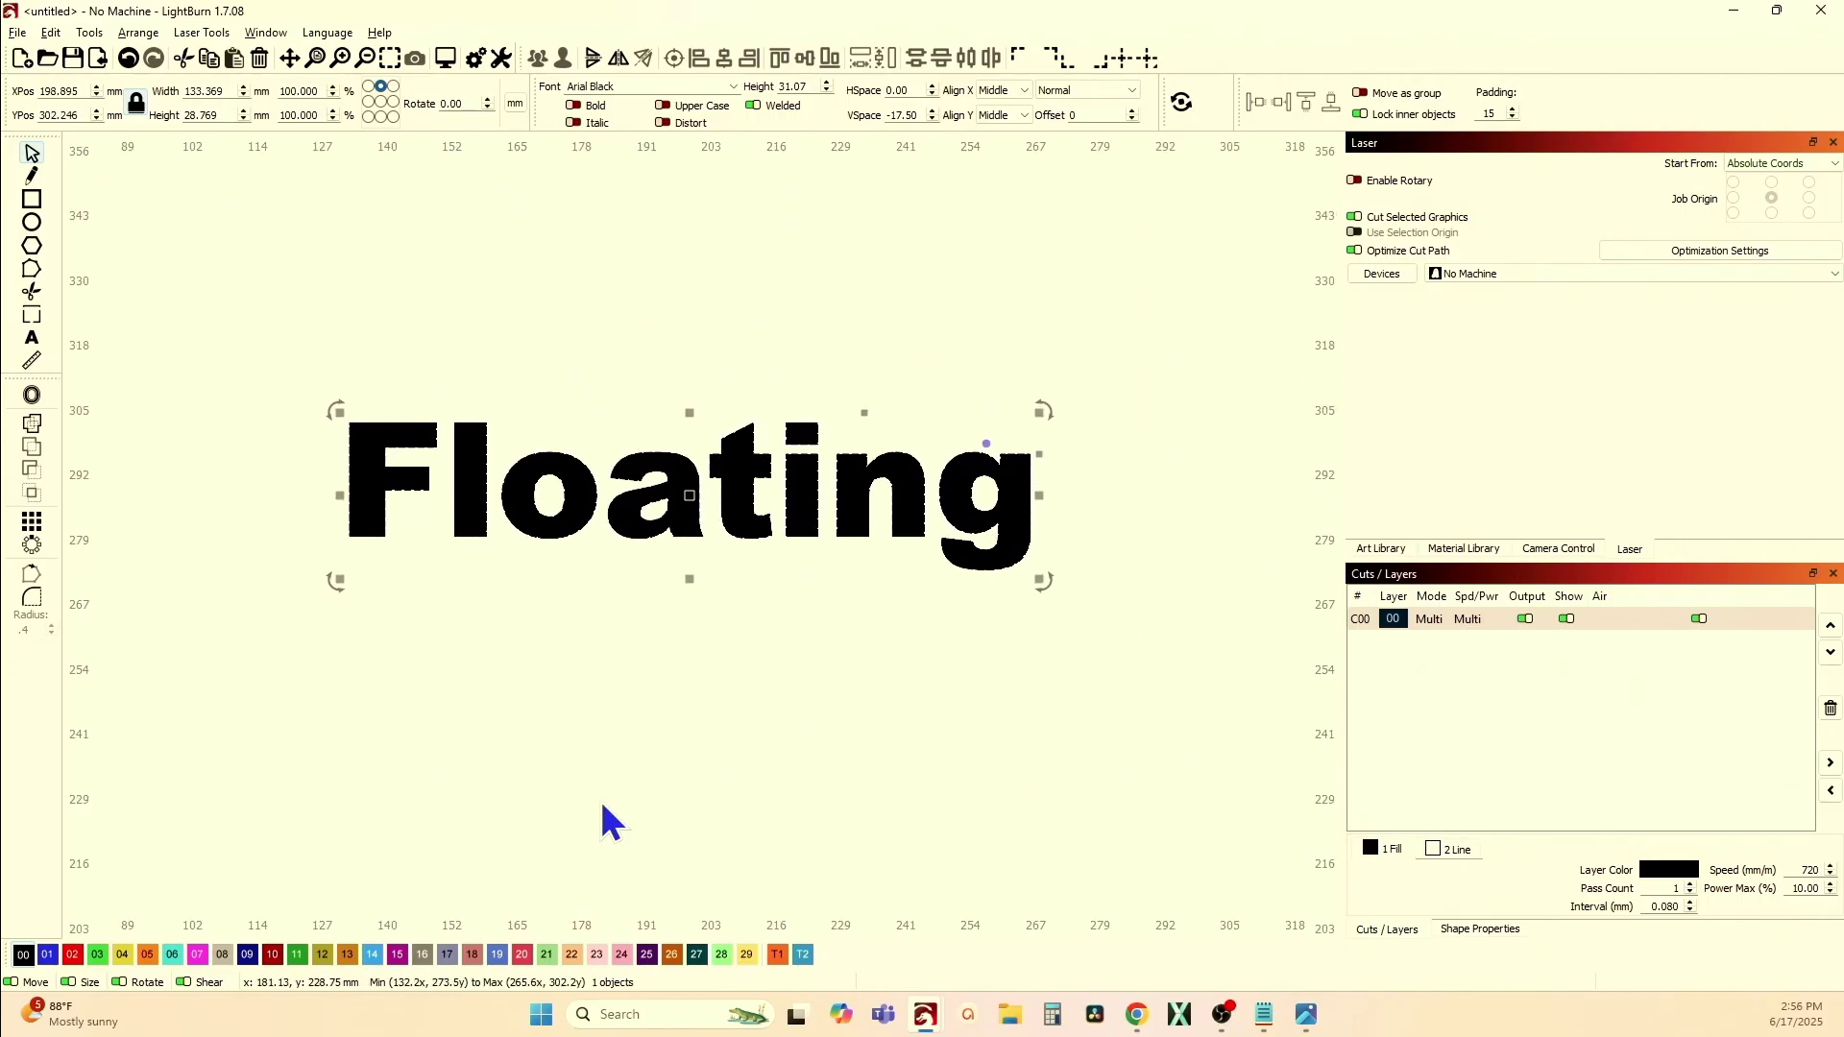
pyautogui.click(566, 761)
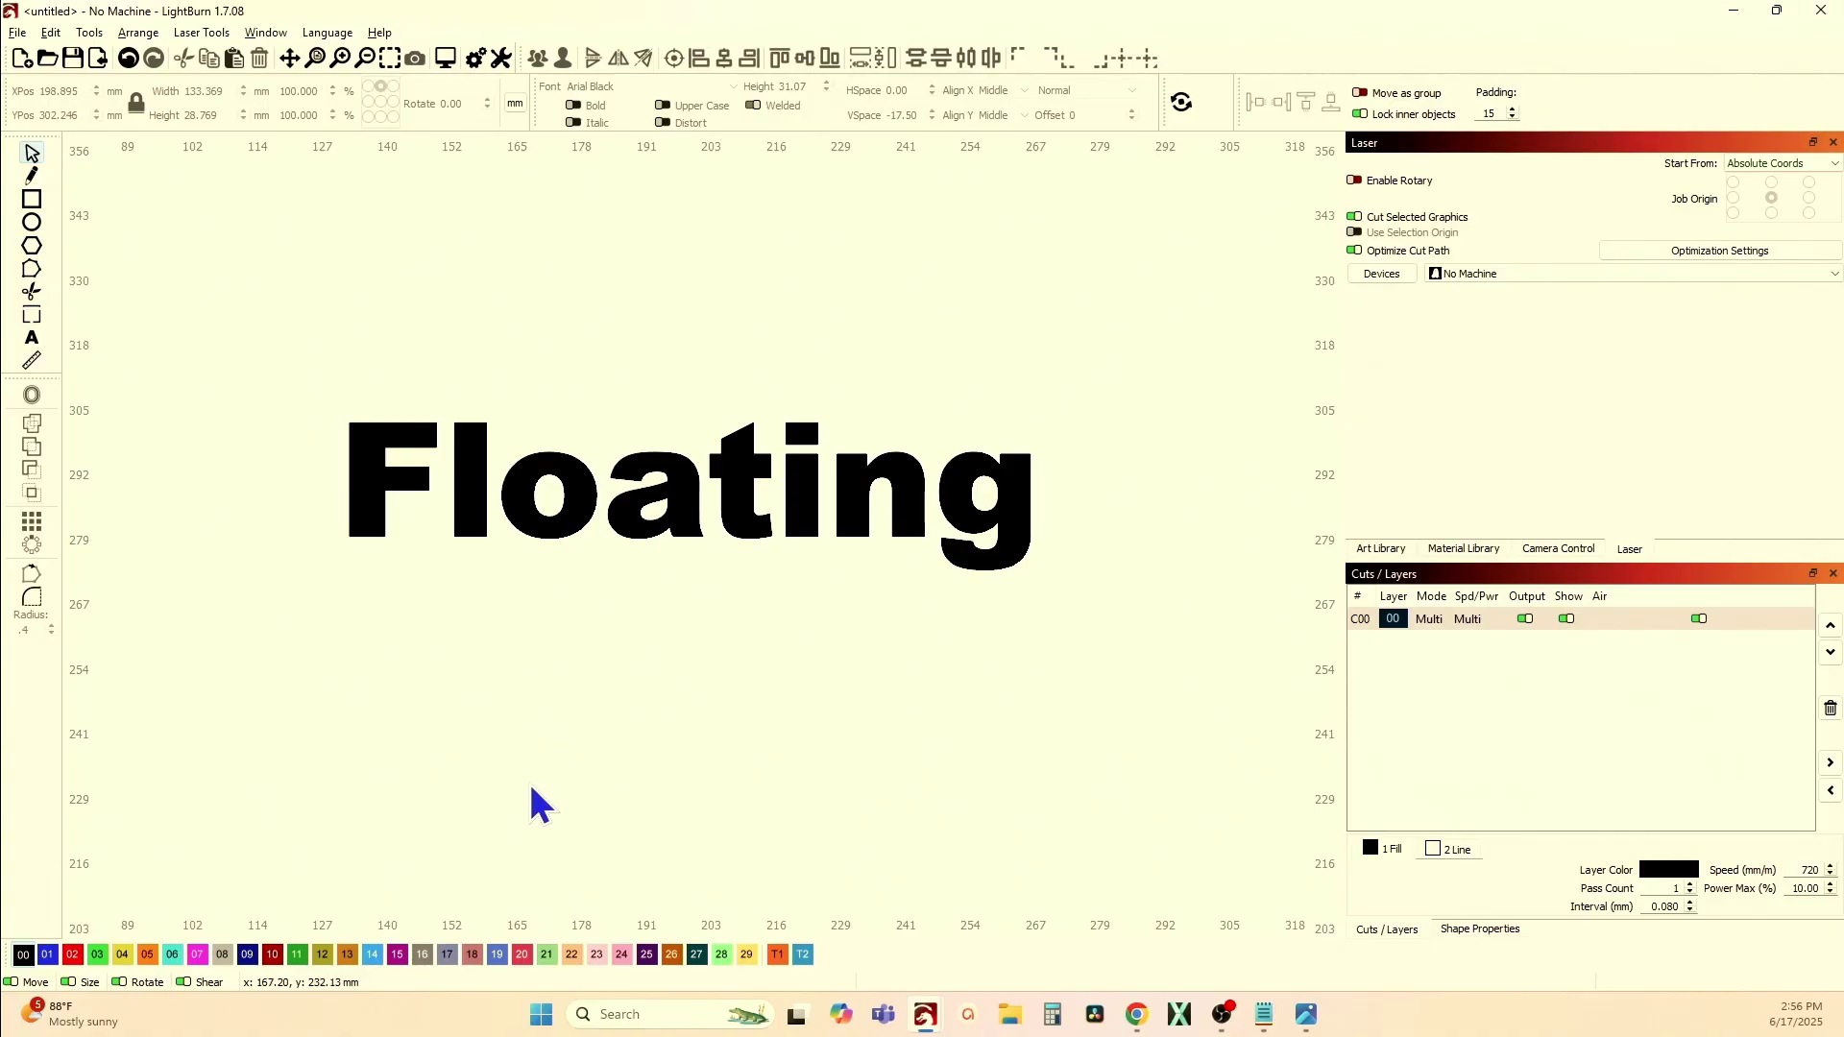
# - Duplicate the Floating text in place
pyautogui.scroll(-1, 533, 793)
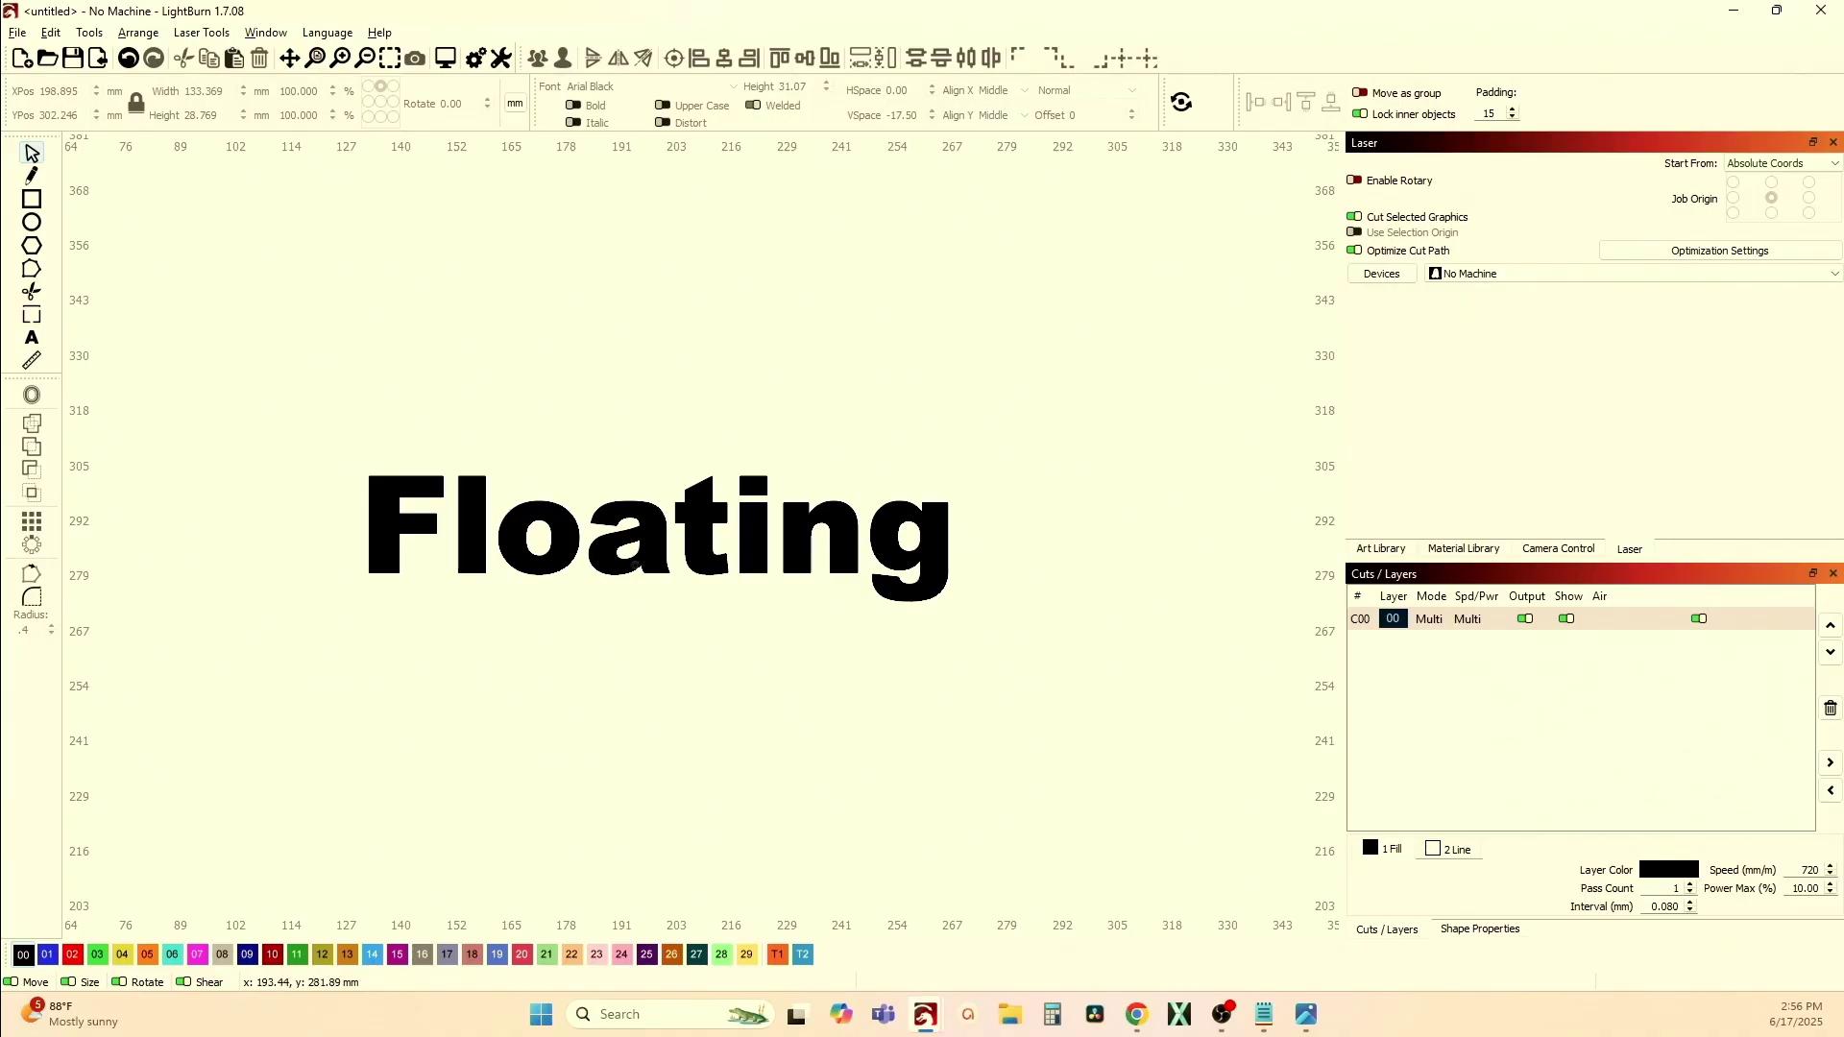
pyautogui.scroll(2, 633, 563)
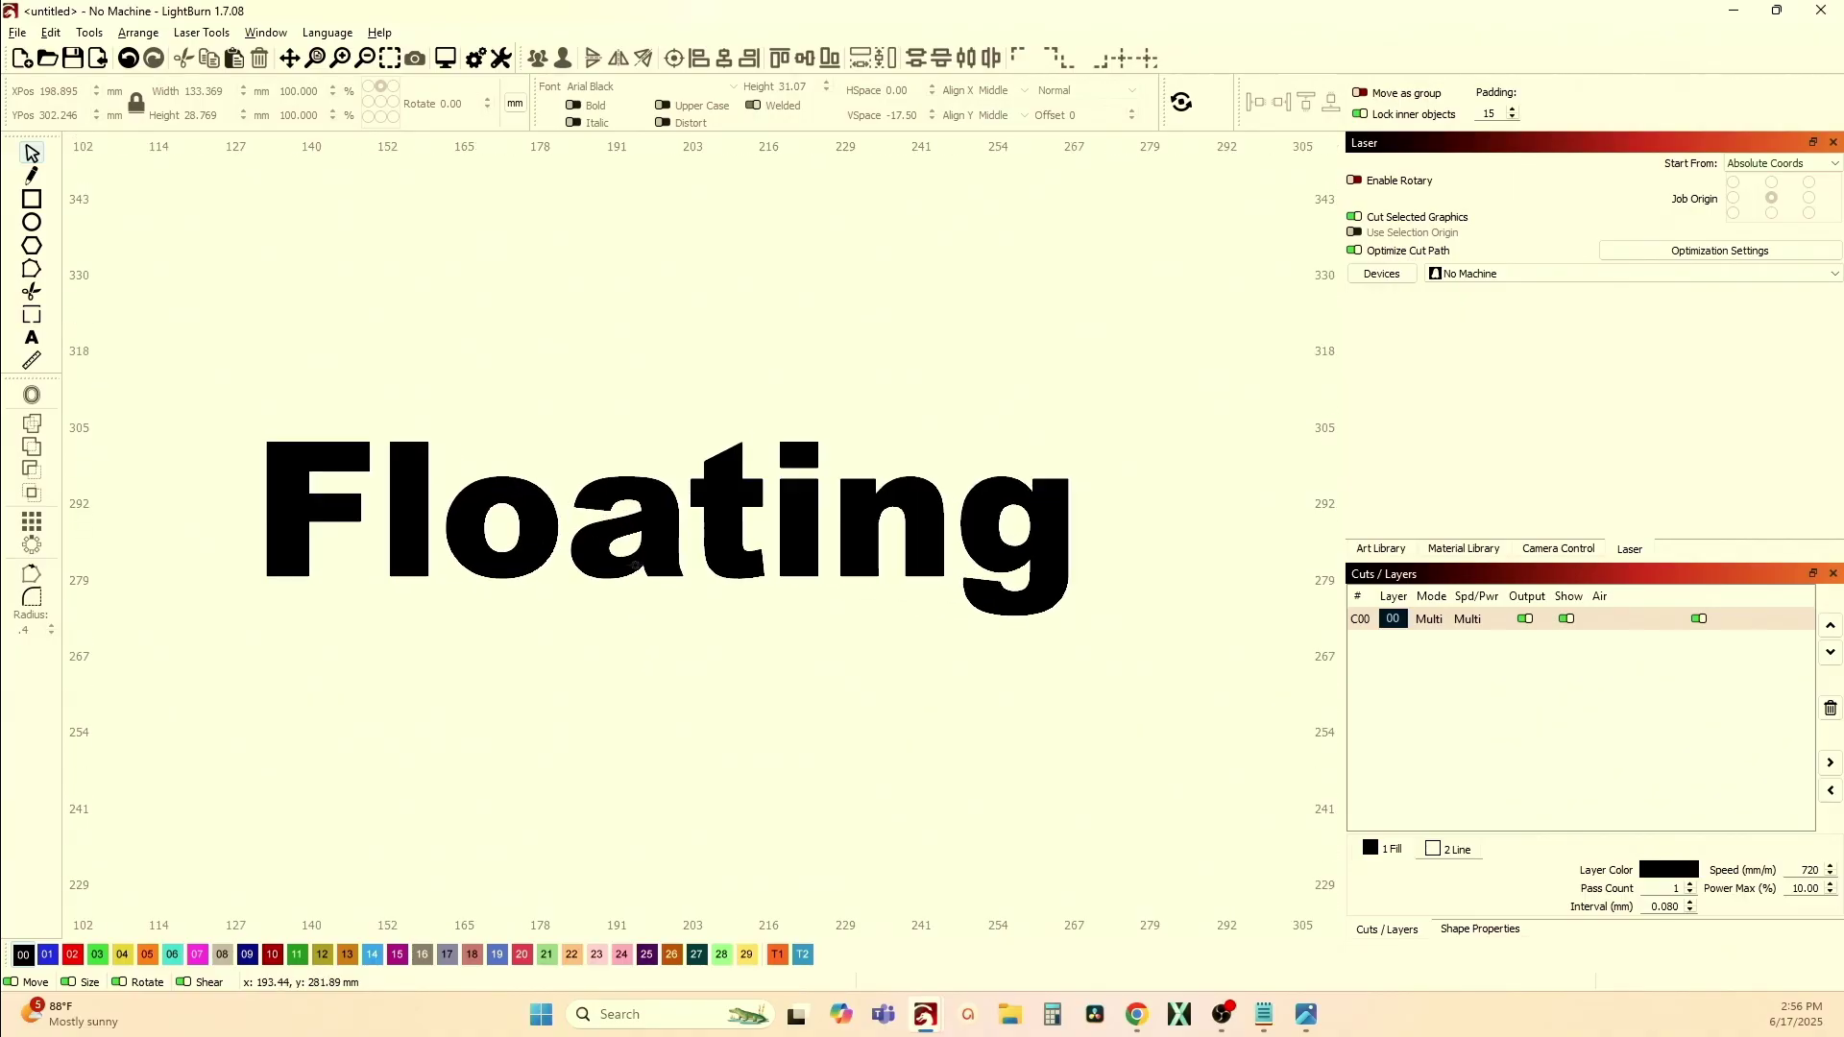
pyautogui.click(610, 576)
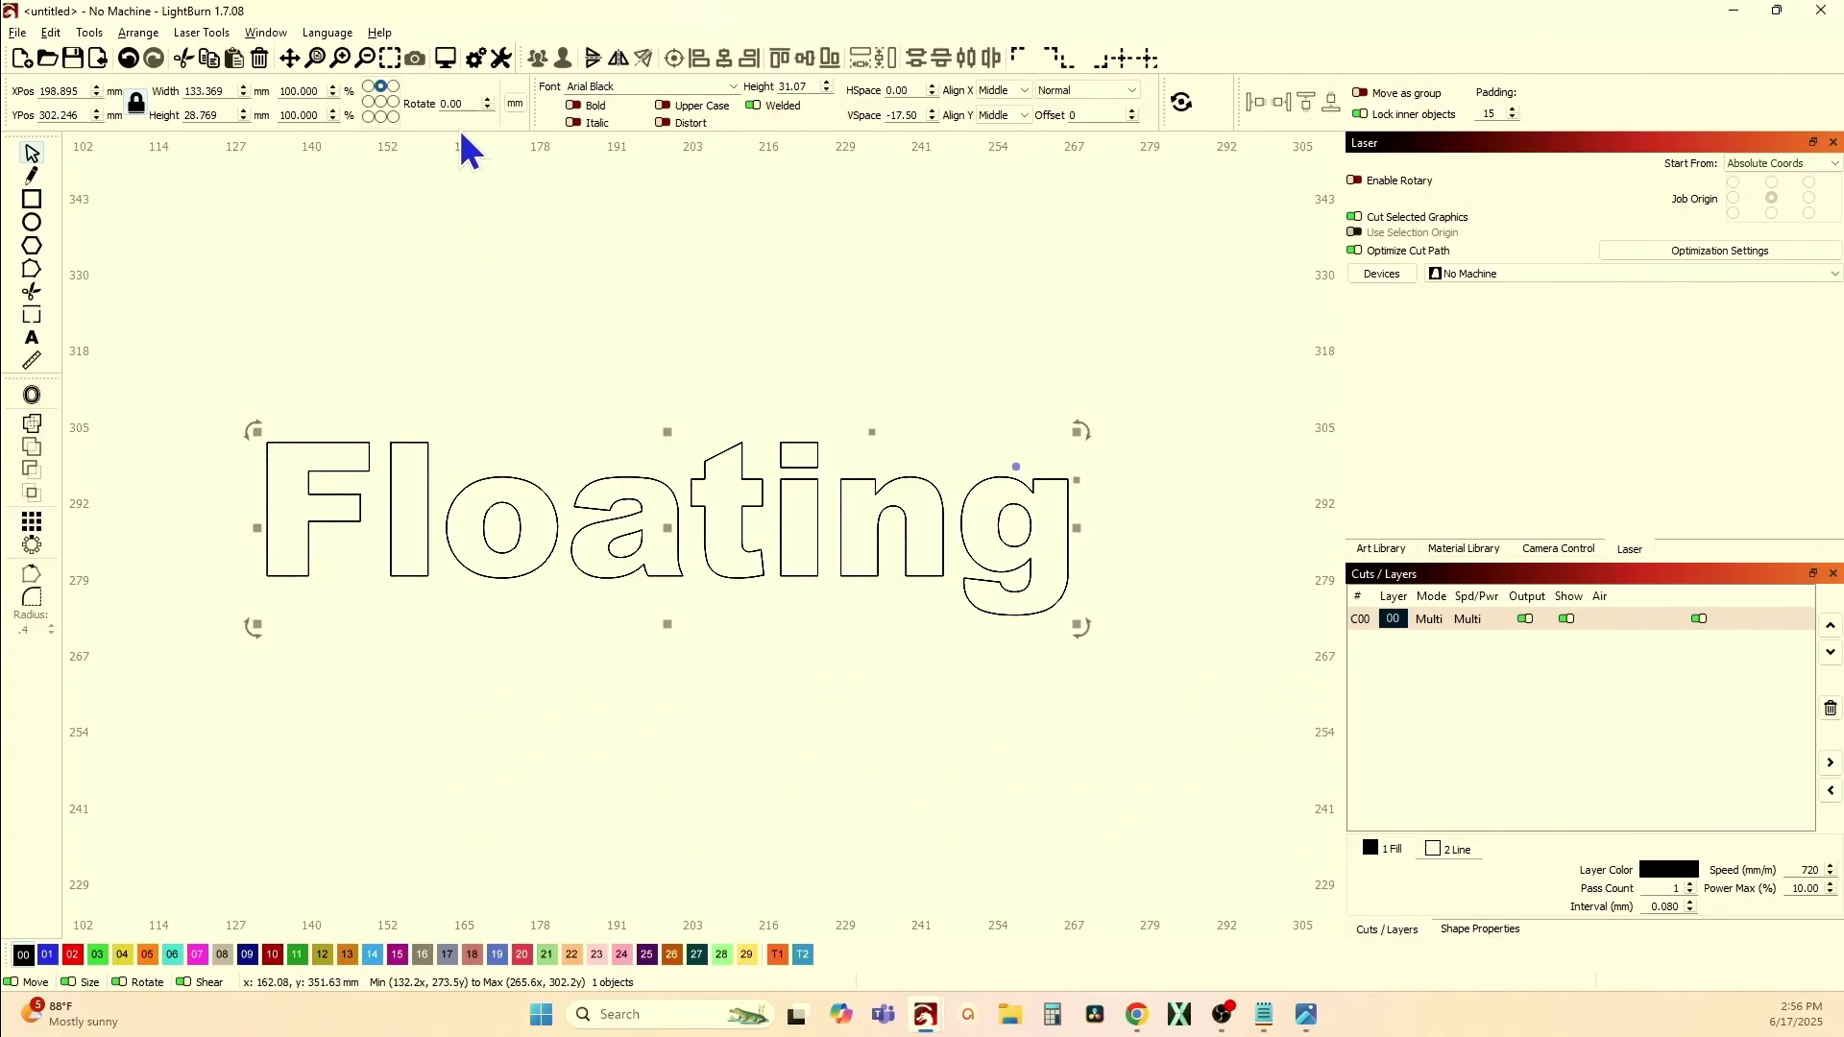
# - Review the Shift-Arrow and Arrow shape move increments in the Units and Grids settings and re-enter the Ctrl-Arrow increment
pyautogui.click(477, 63)
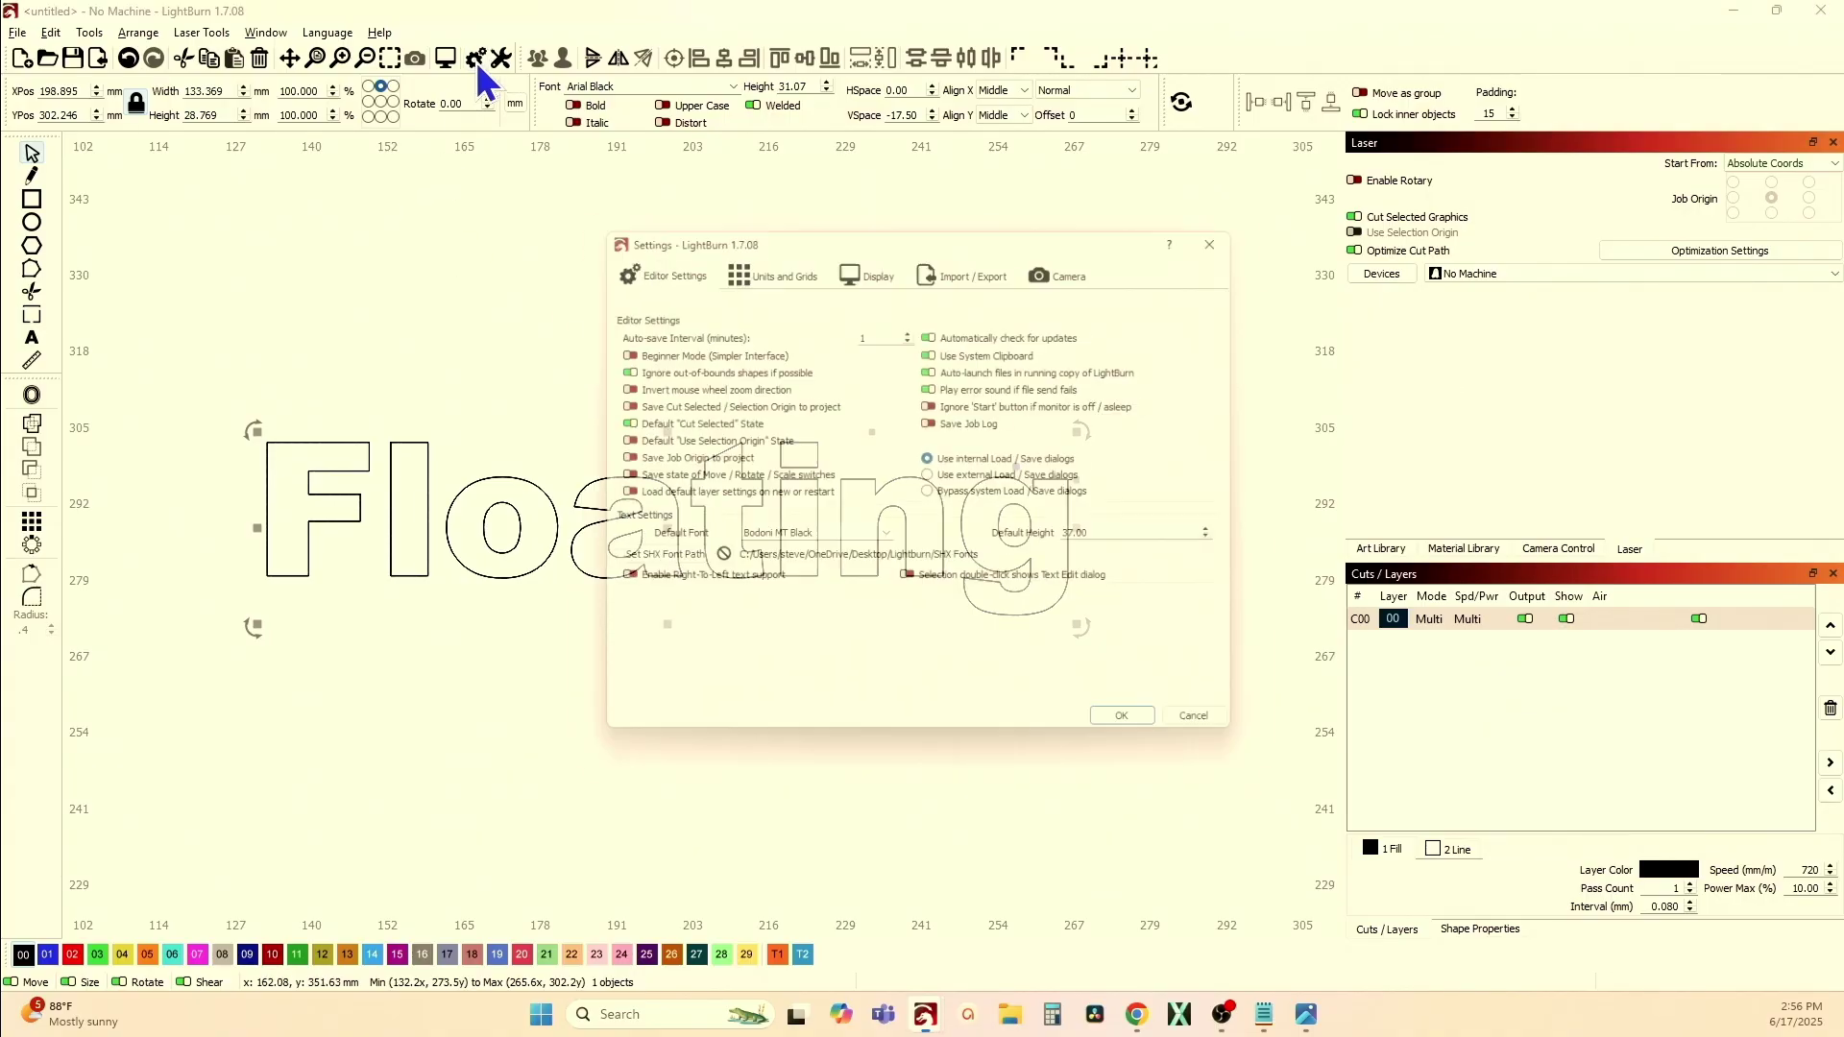
pyautogui.click(776, 268)
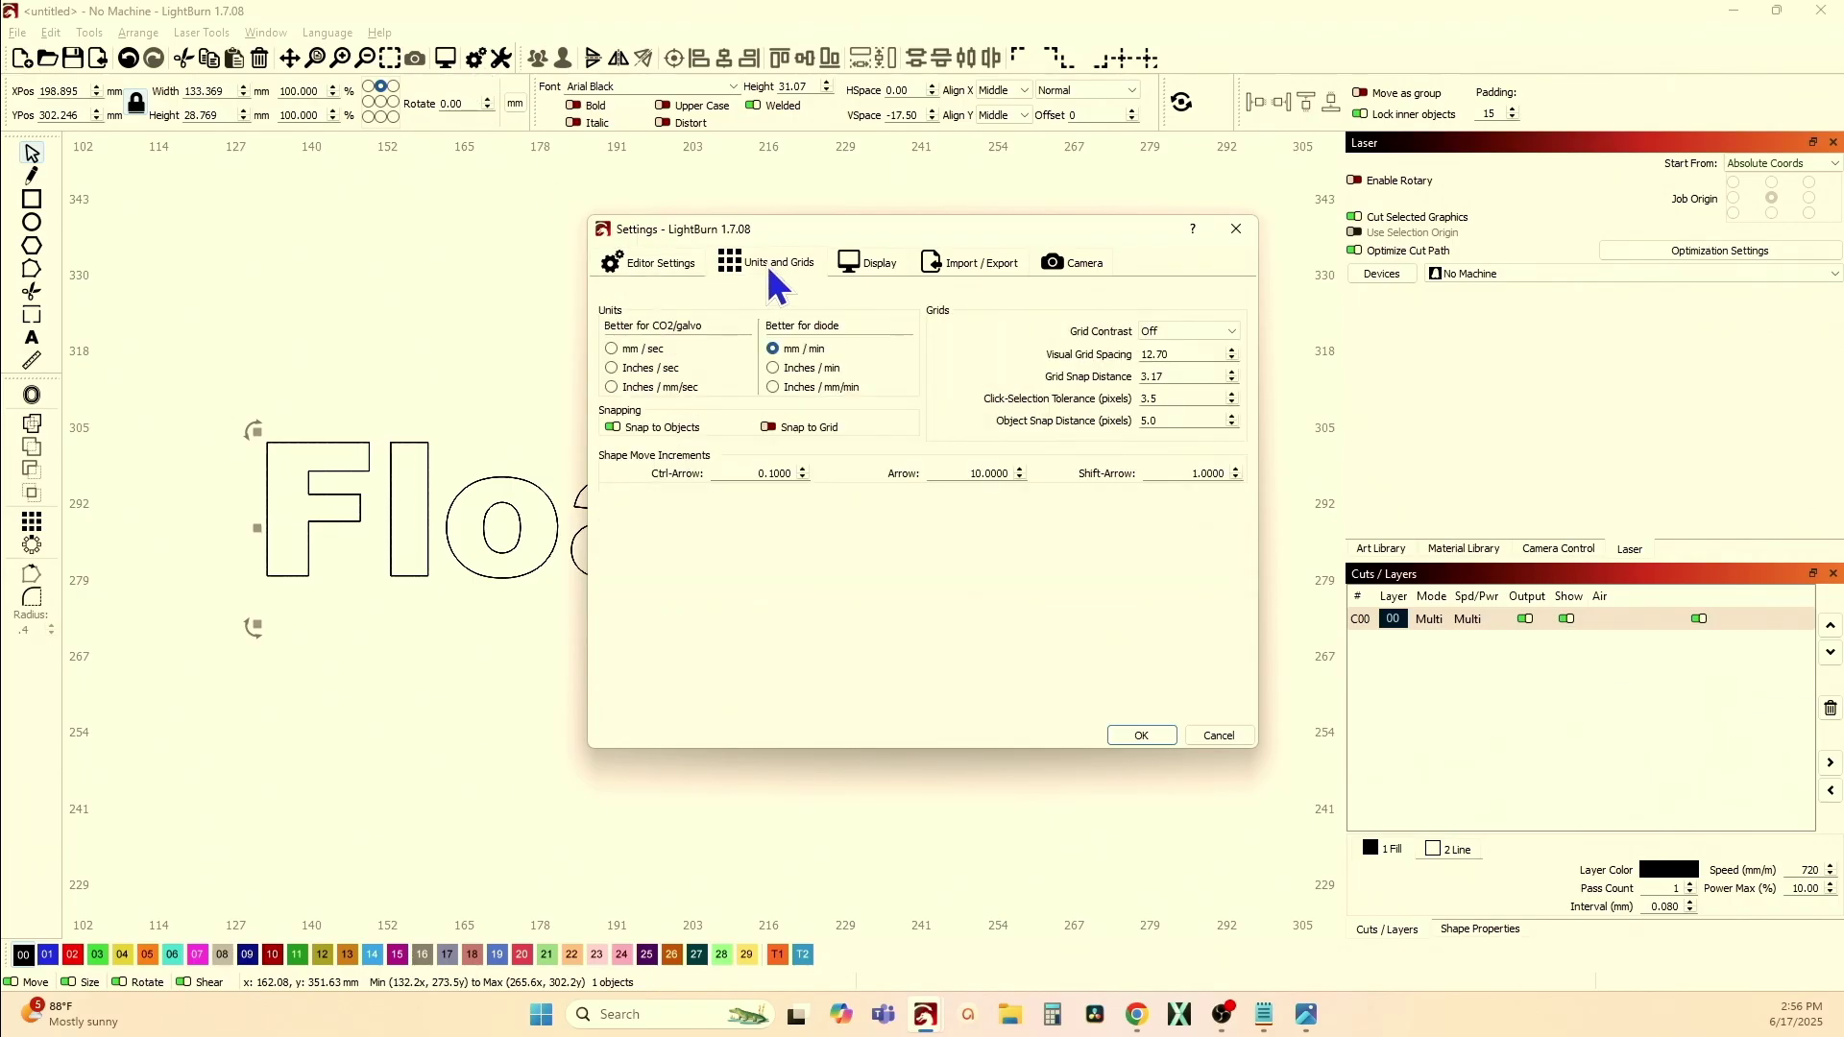
pyautogui.doubleClick(1178, 474)
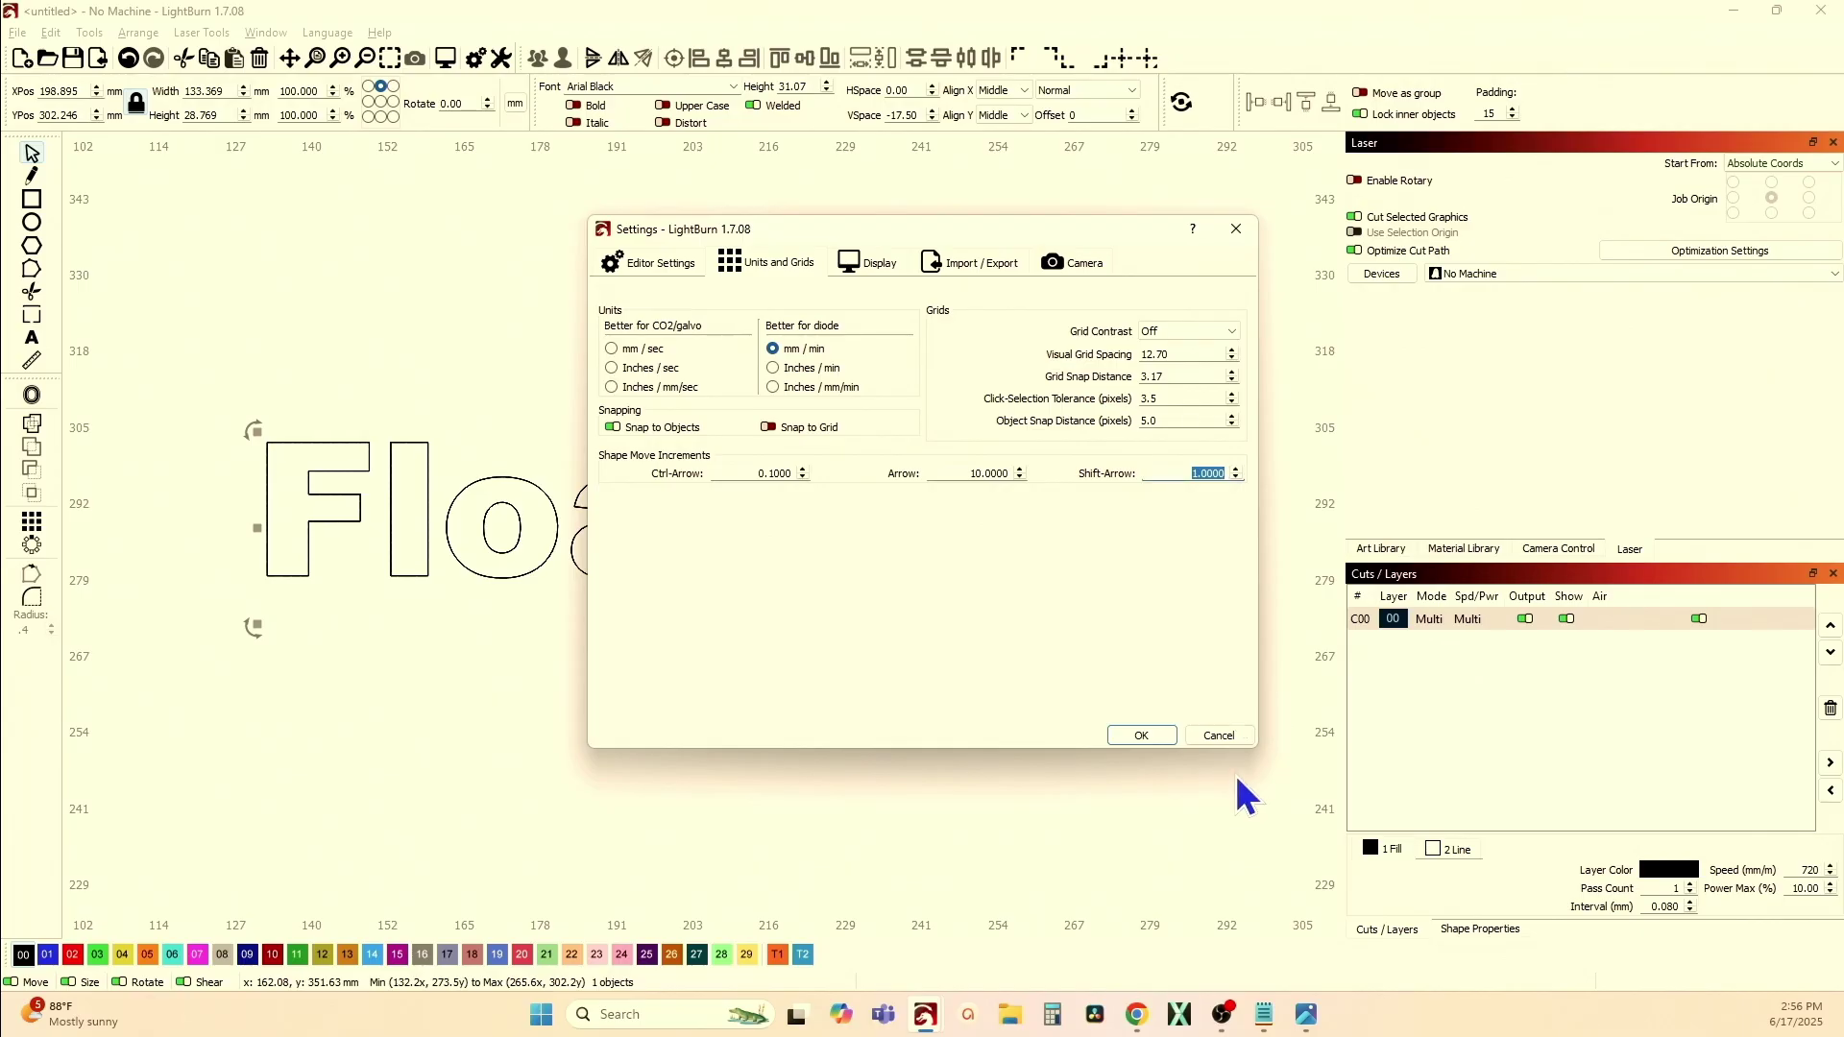
pyautogui.doubleClick(944, 473)
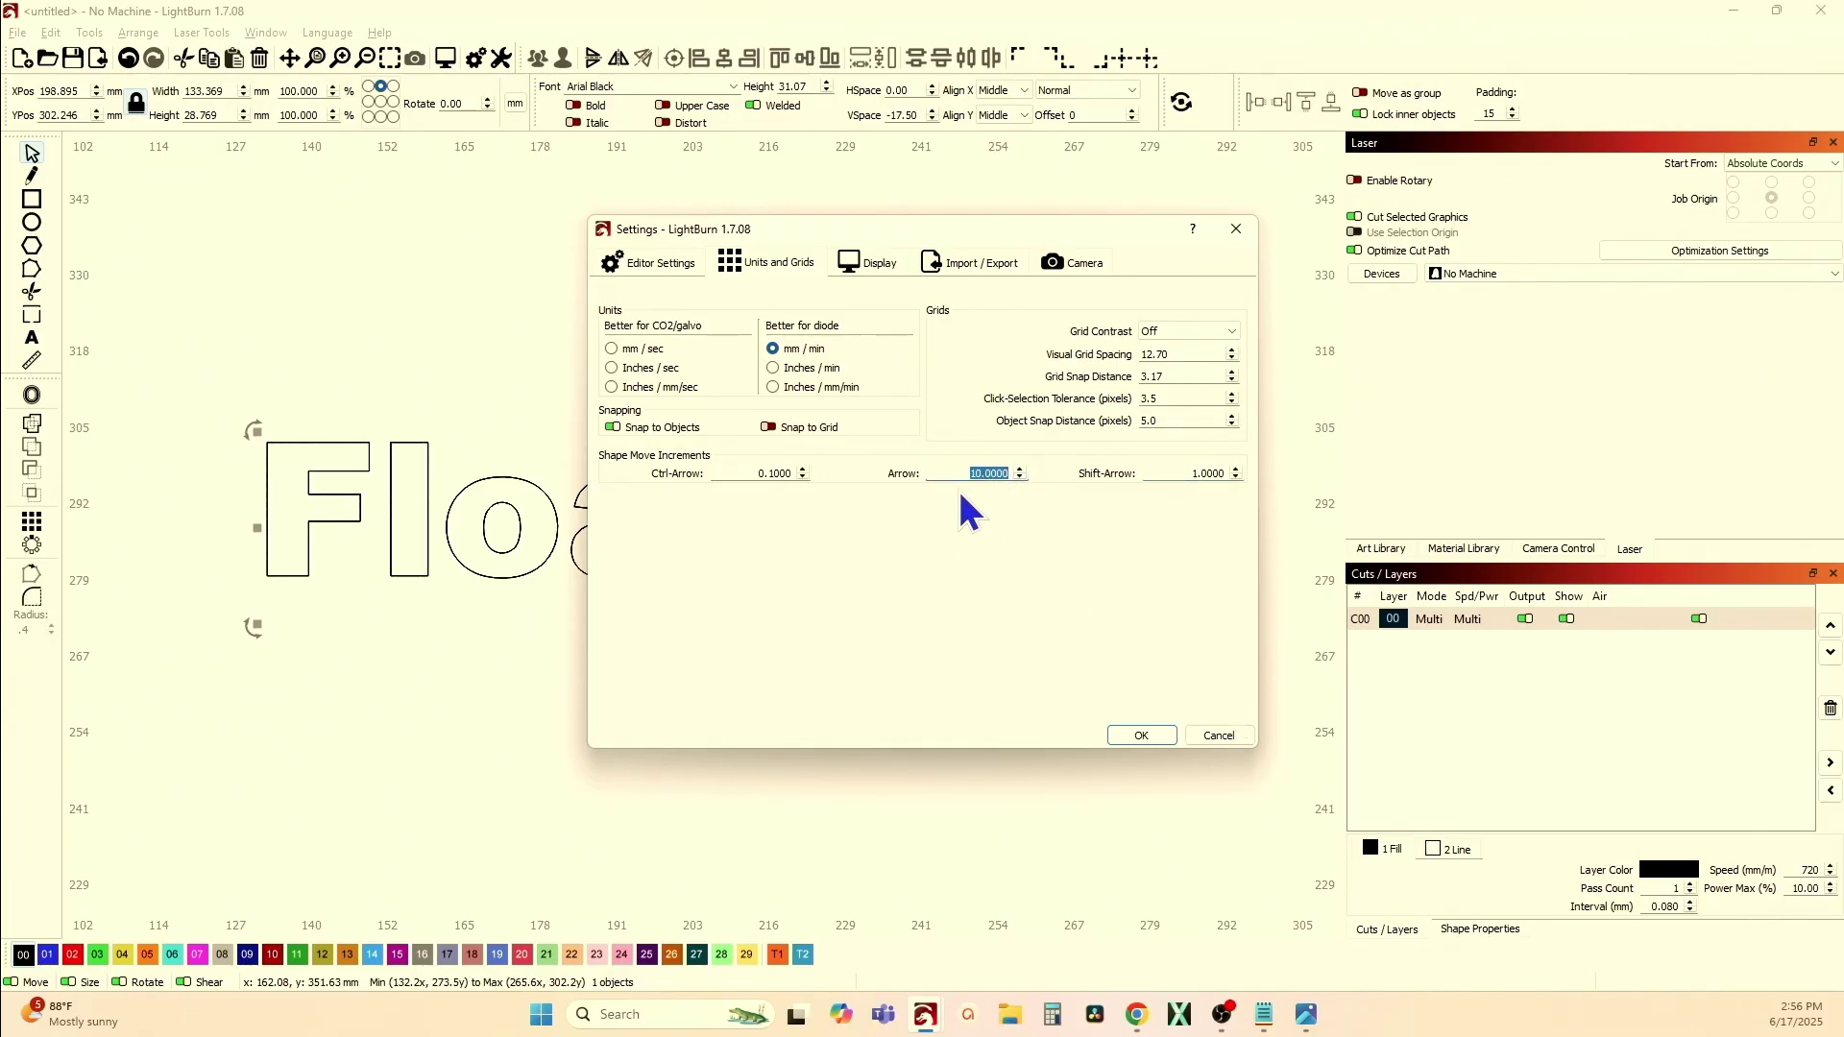
pyautogui.doubleClick(747, 473)
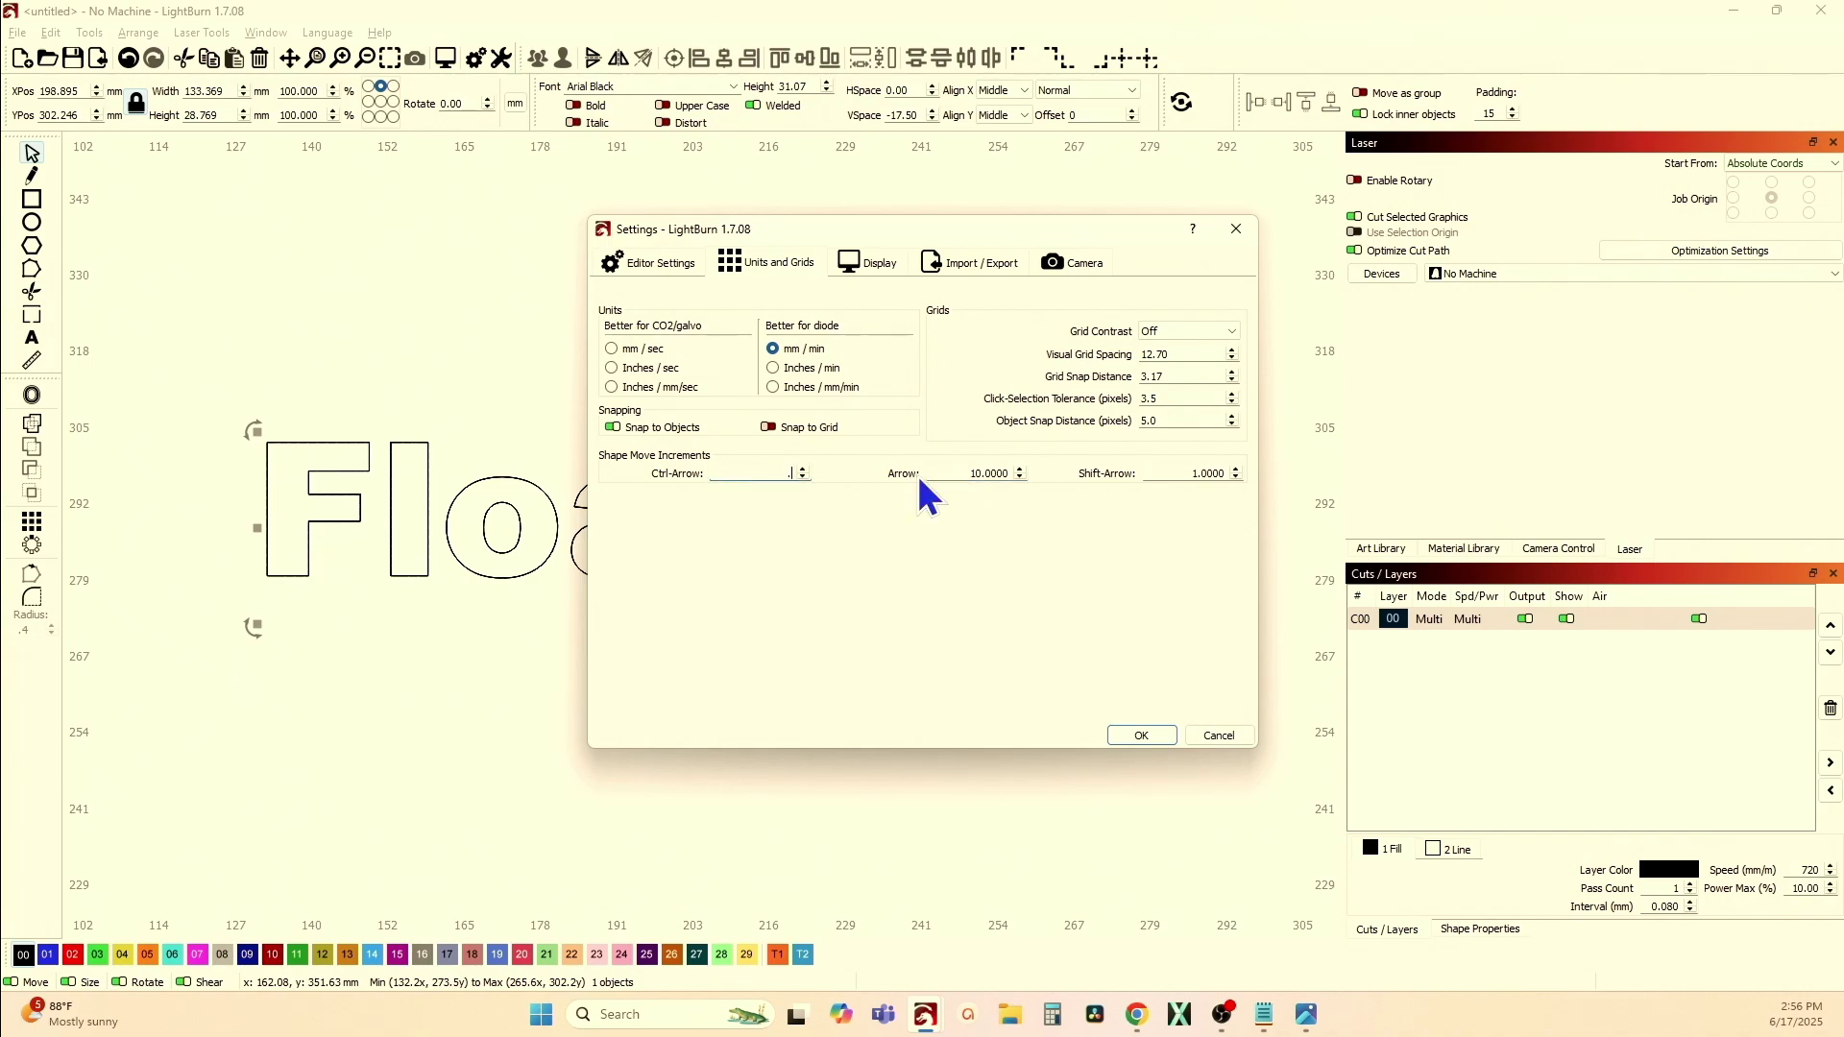
pyautogui.click(1122, 734)
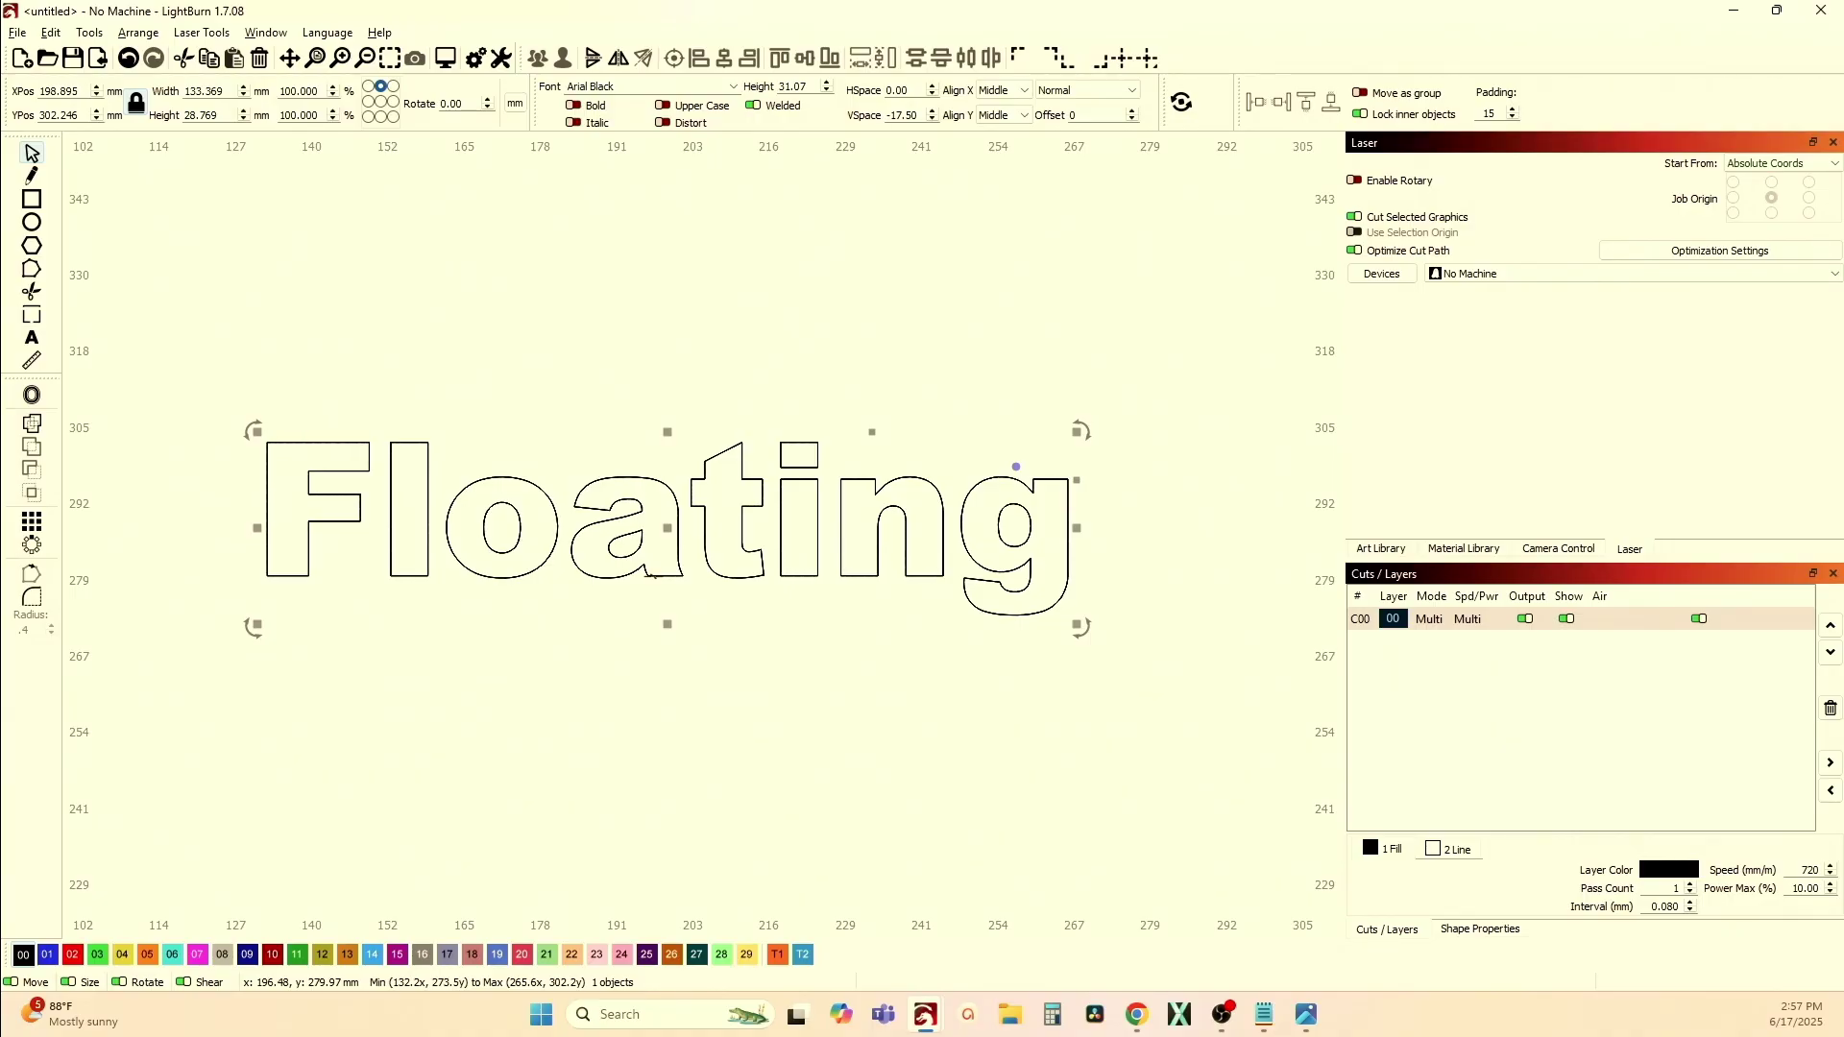
# - Move the selected copy of the Floating text 3 mm right and 3 mm down
pyautogui.press('Right')
pyautogui.press('Right')
pyautogui.press('Right')
pyautogui.press('Down')
pyautogui.press('Down')
pyautogui.press('Down')
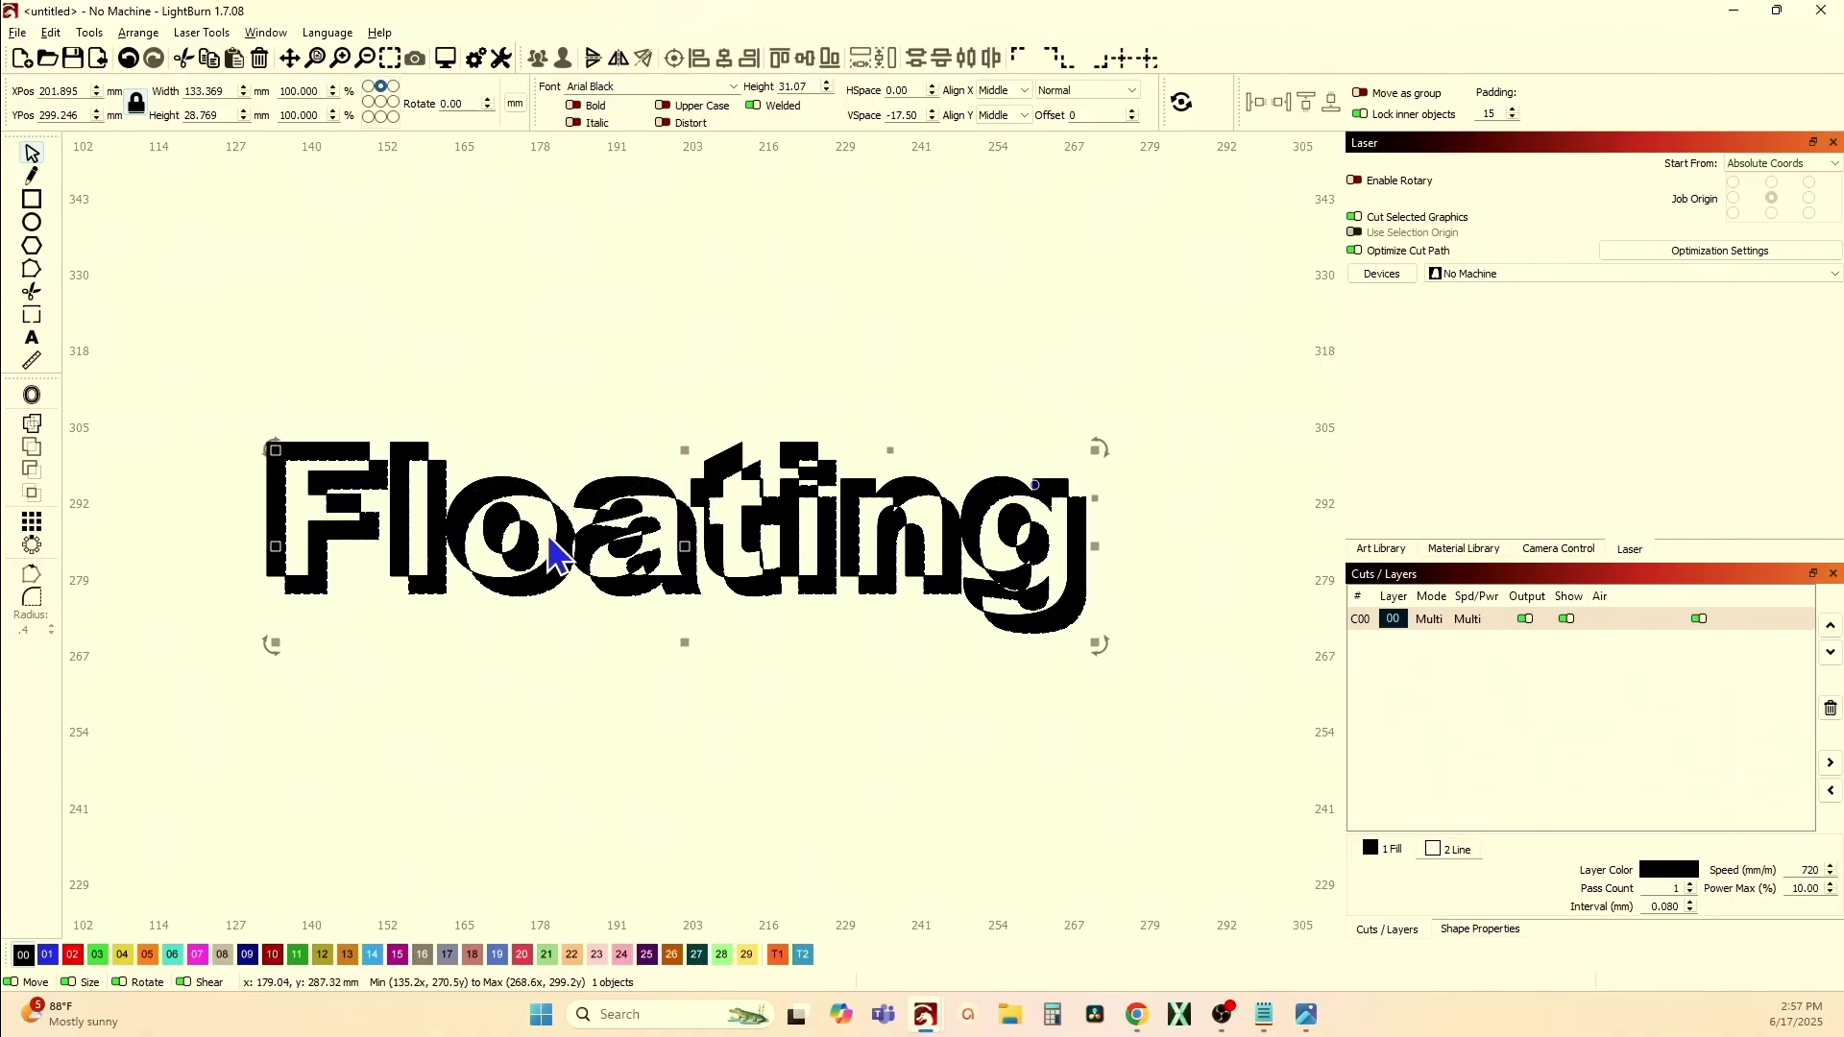
# - Duplicate the original Floating text in place and move the copy 1 mm right and 1 mm down
pyautogui.scroll(3, 240, 435)
pyautogui.scroll(1, 308, 492)
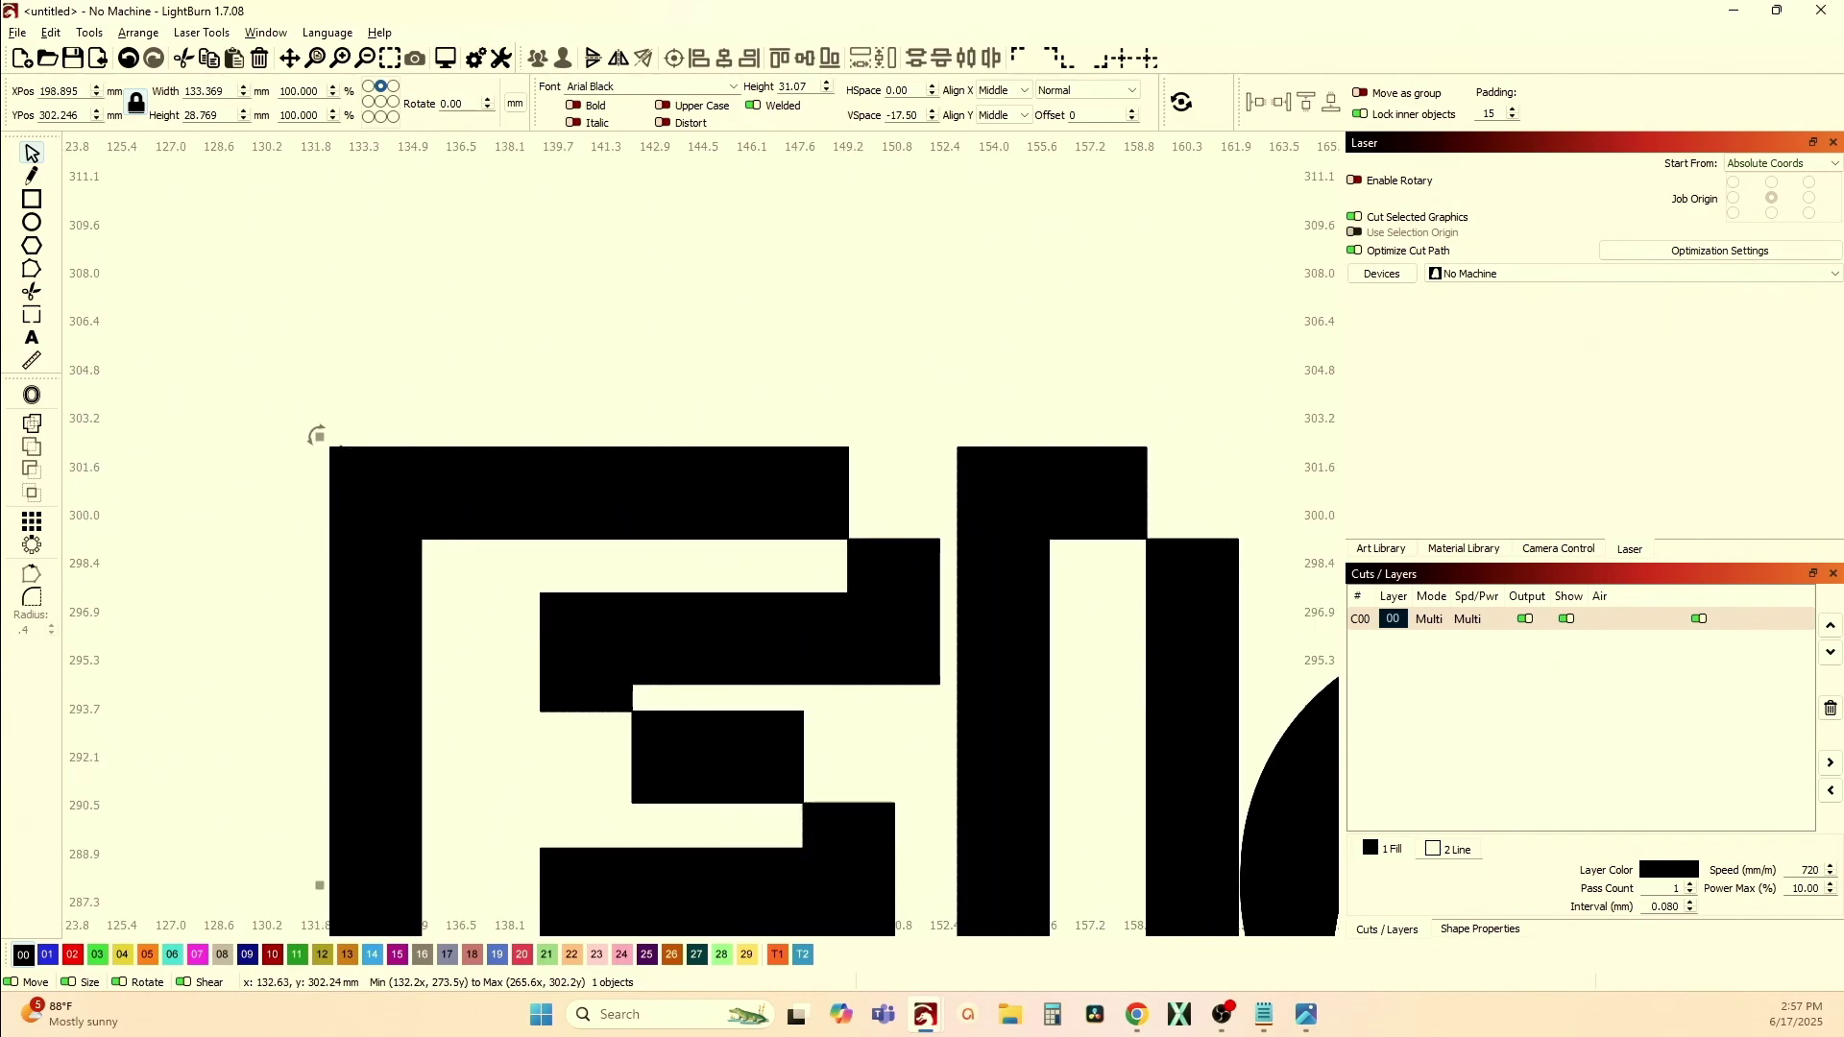
pyautogui.scroll(-1, 341, 448)
pyautogui.hotkey('ctrl', 'z')
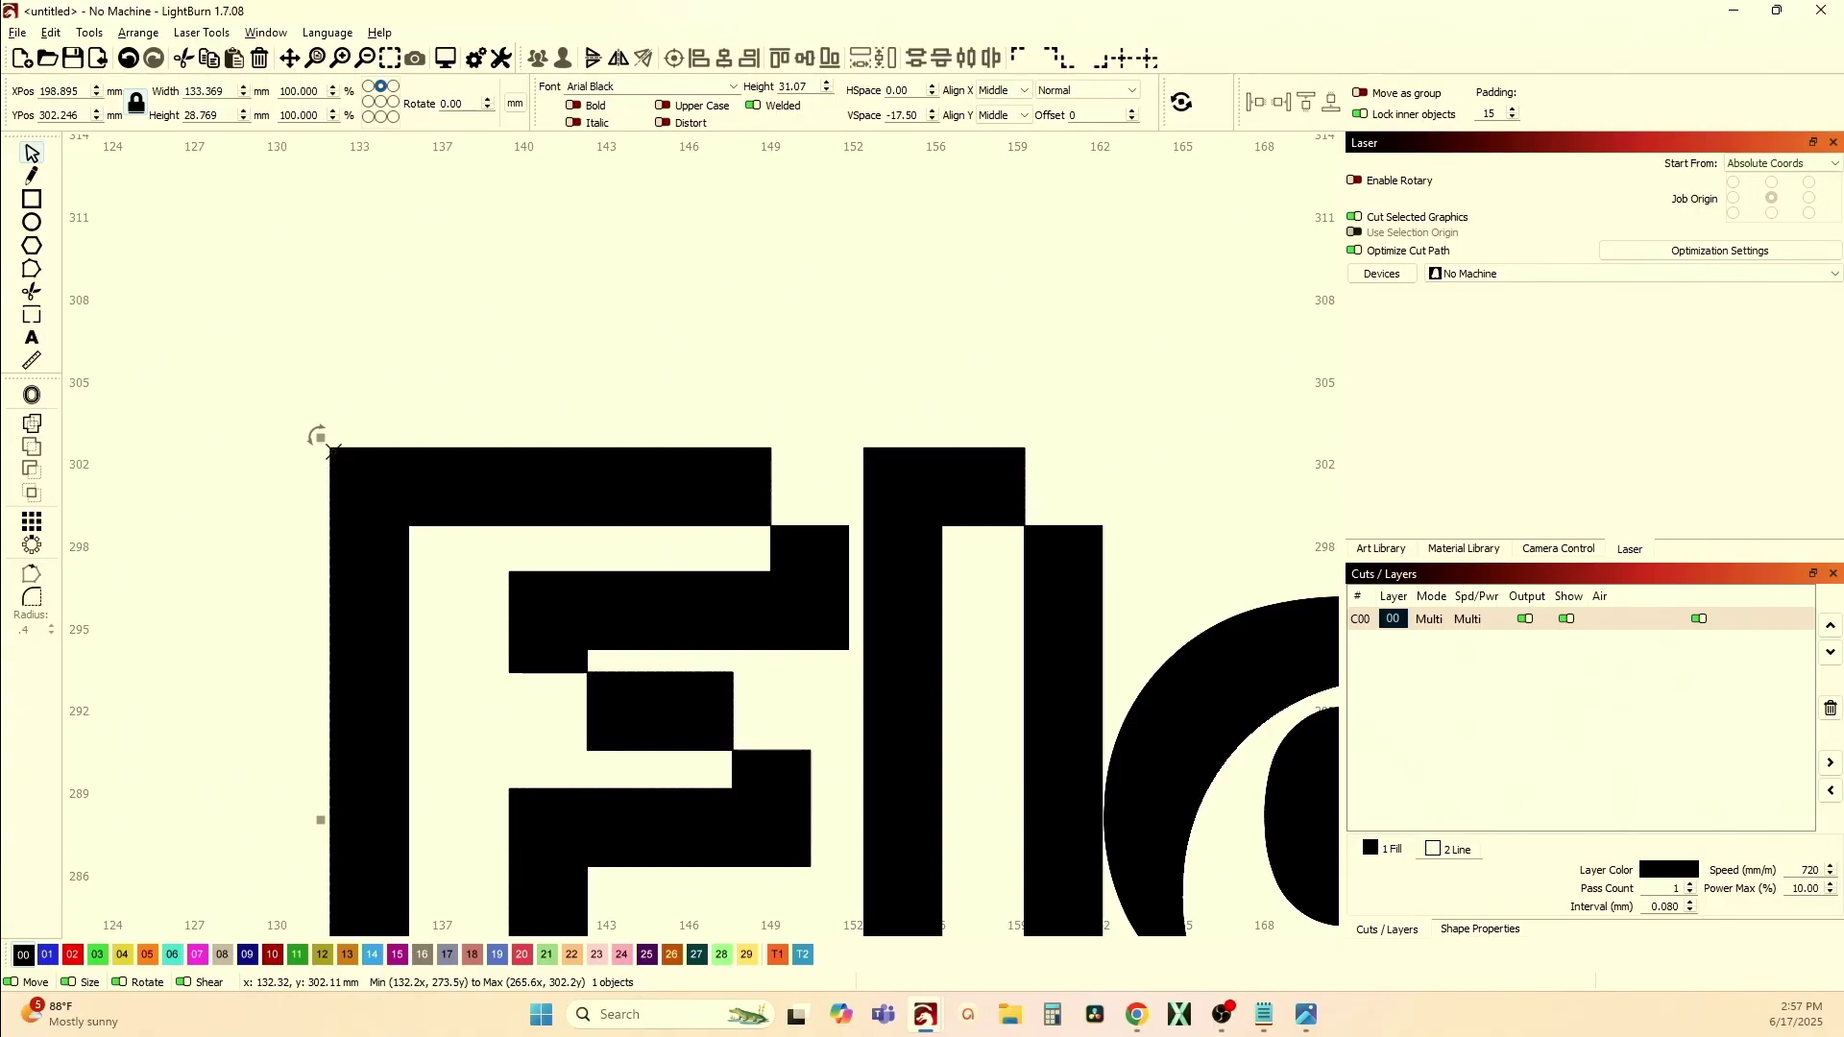
pyautogui.press('Right')
pyautogui.press('Down')
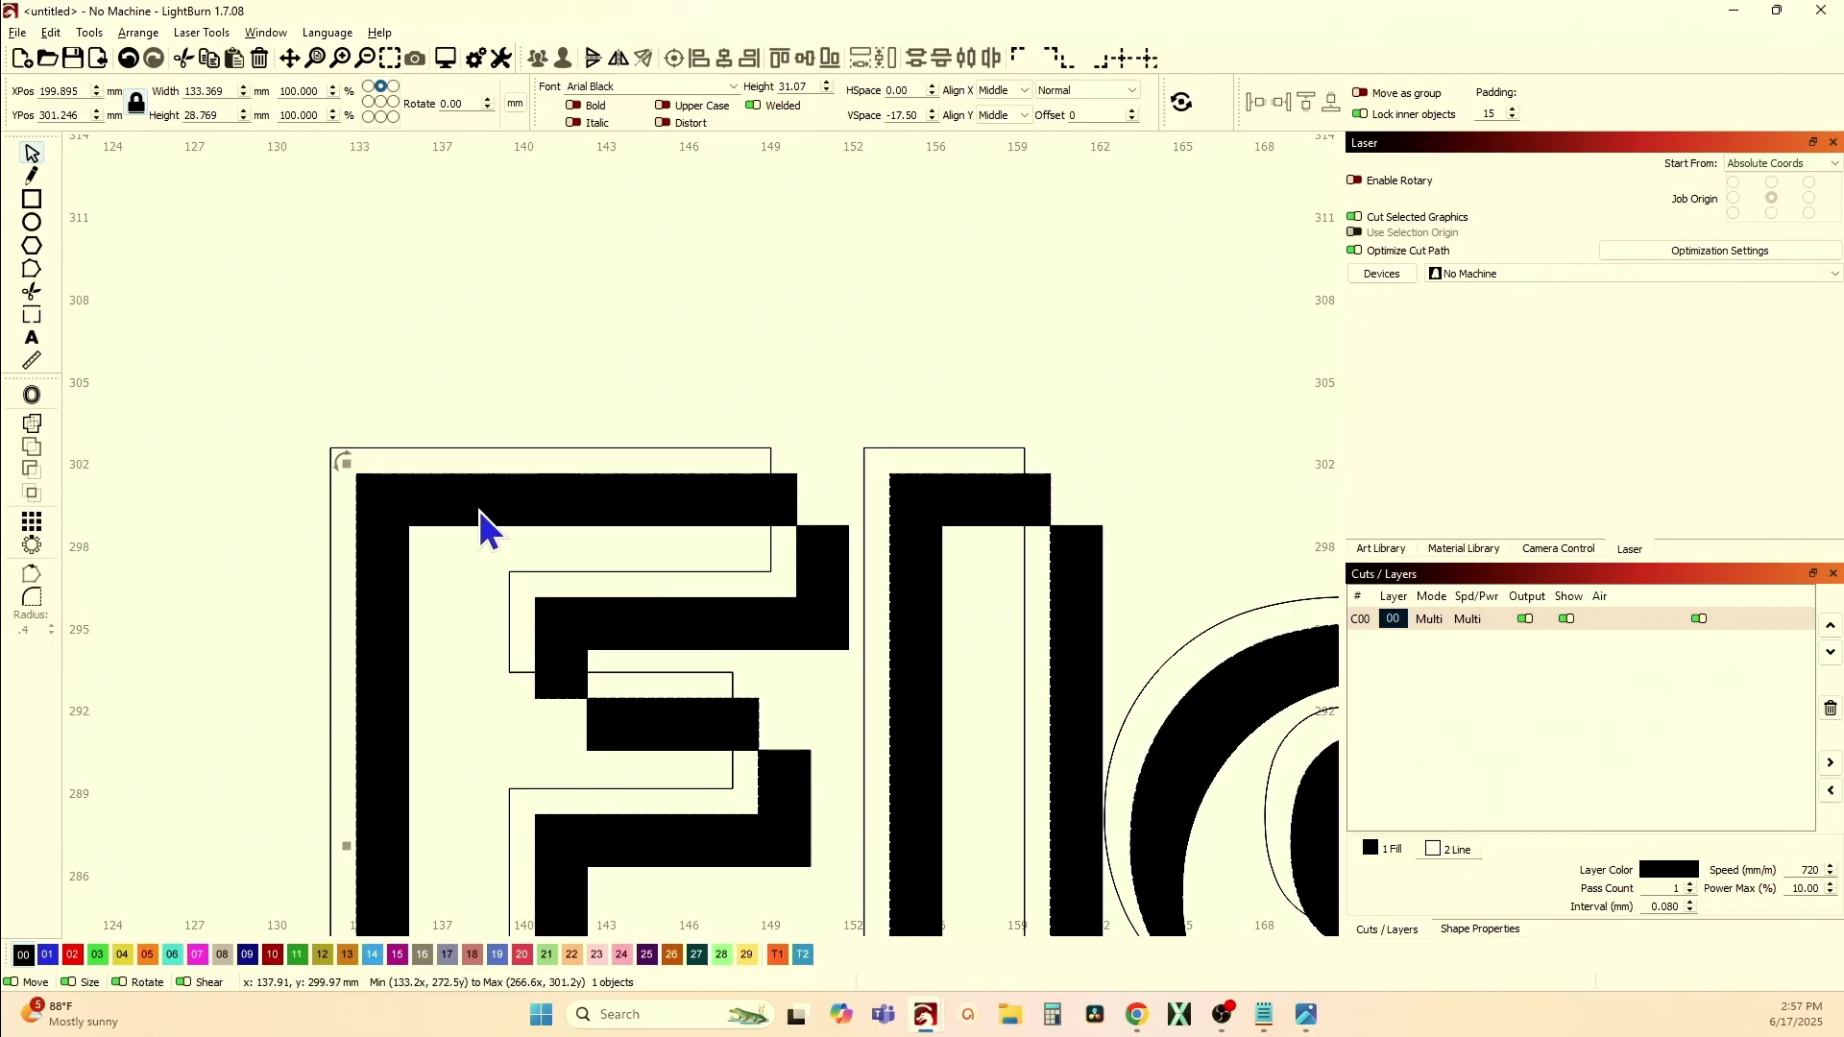
# - Subtract the Floating copy offset by 1 mm from the copy offset by 3 mm, and inspect the cut shadow shape
pyautogui.scroll(-5, 515, 700)
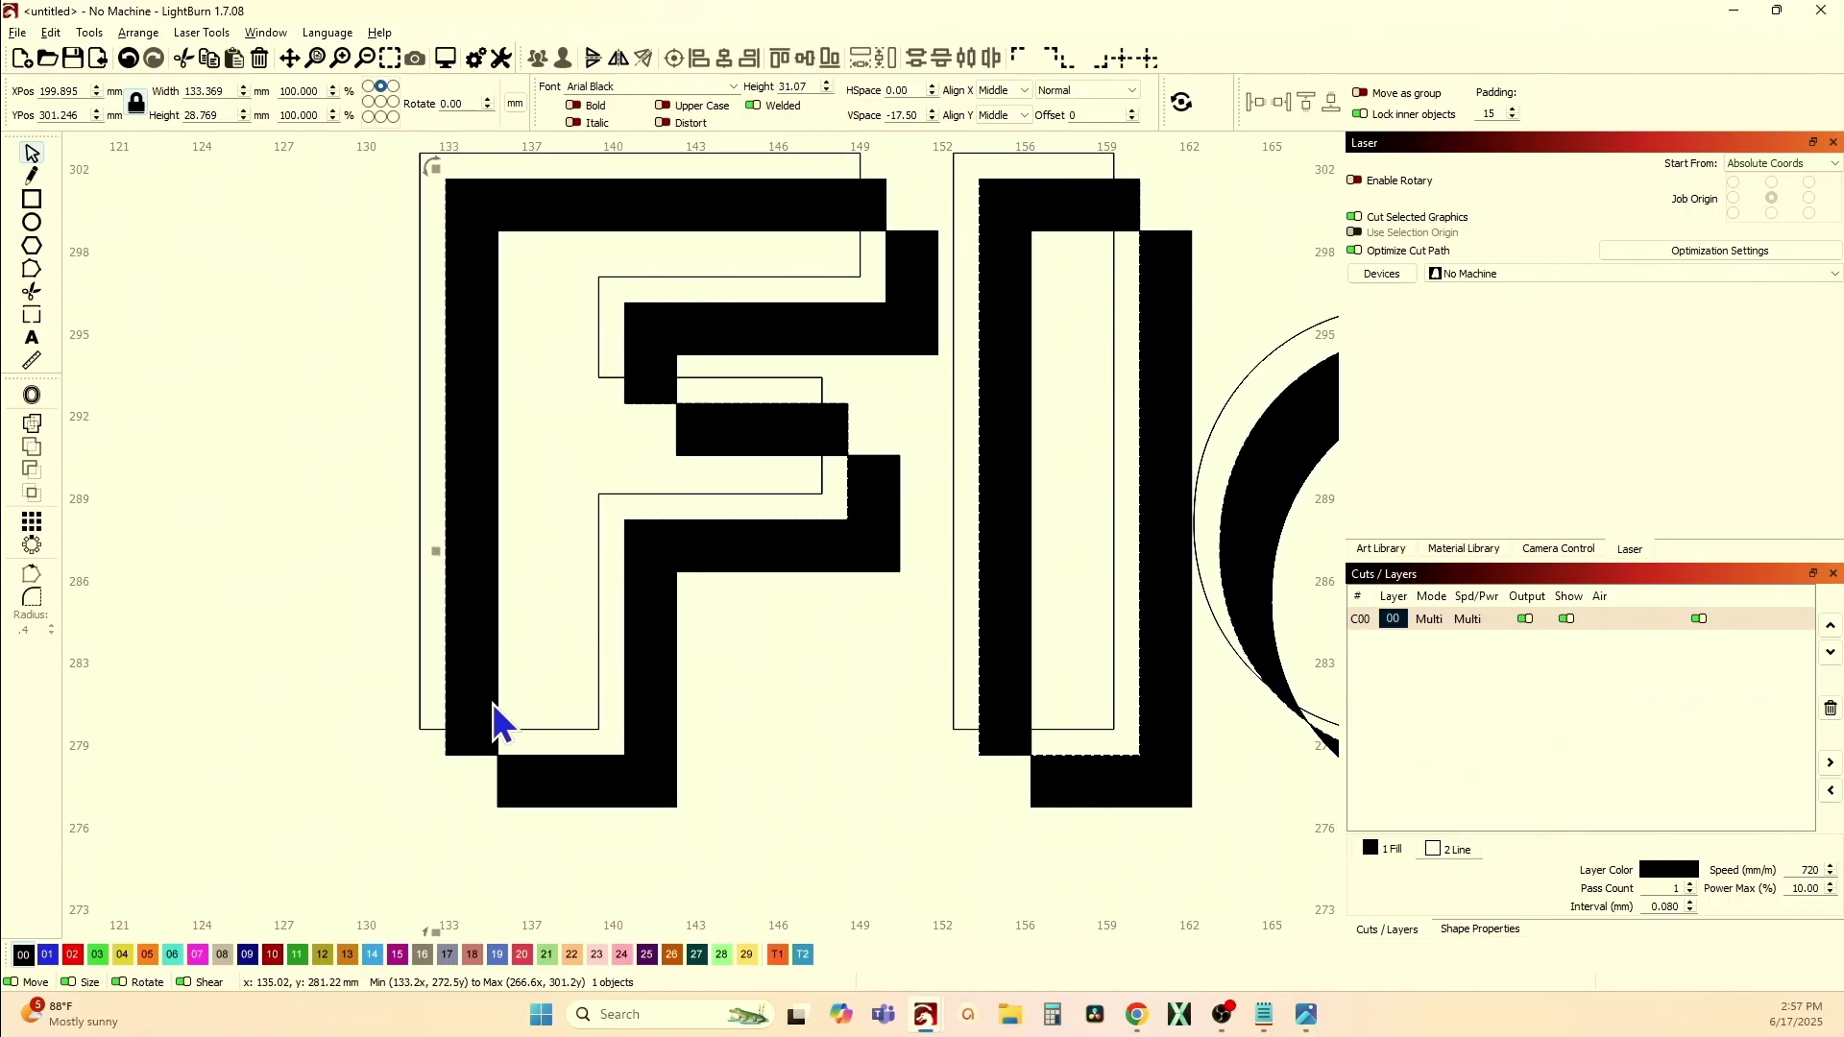
pyautogui.click(427, 778)
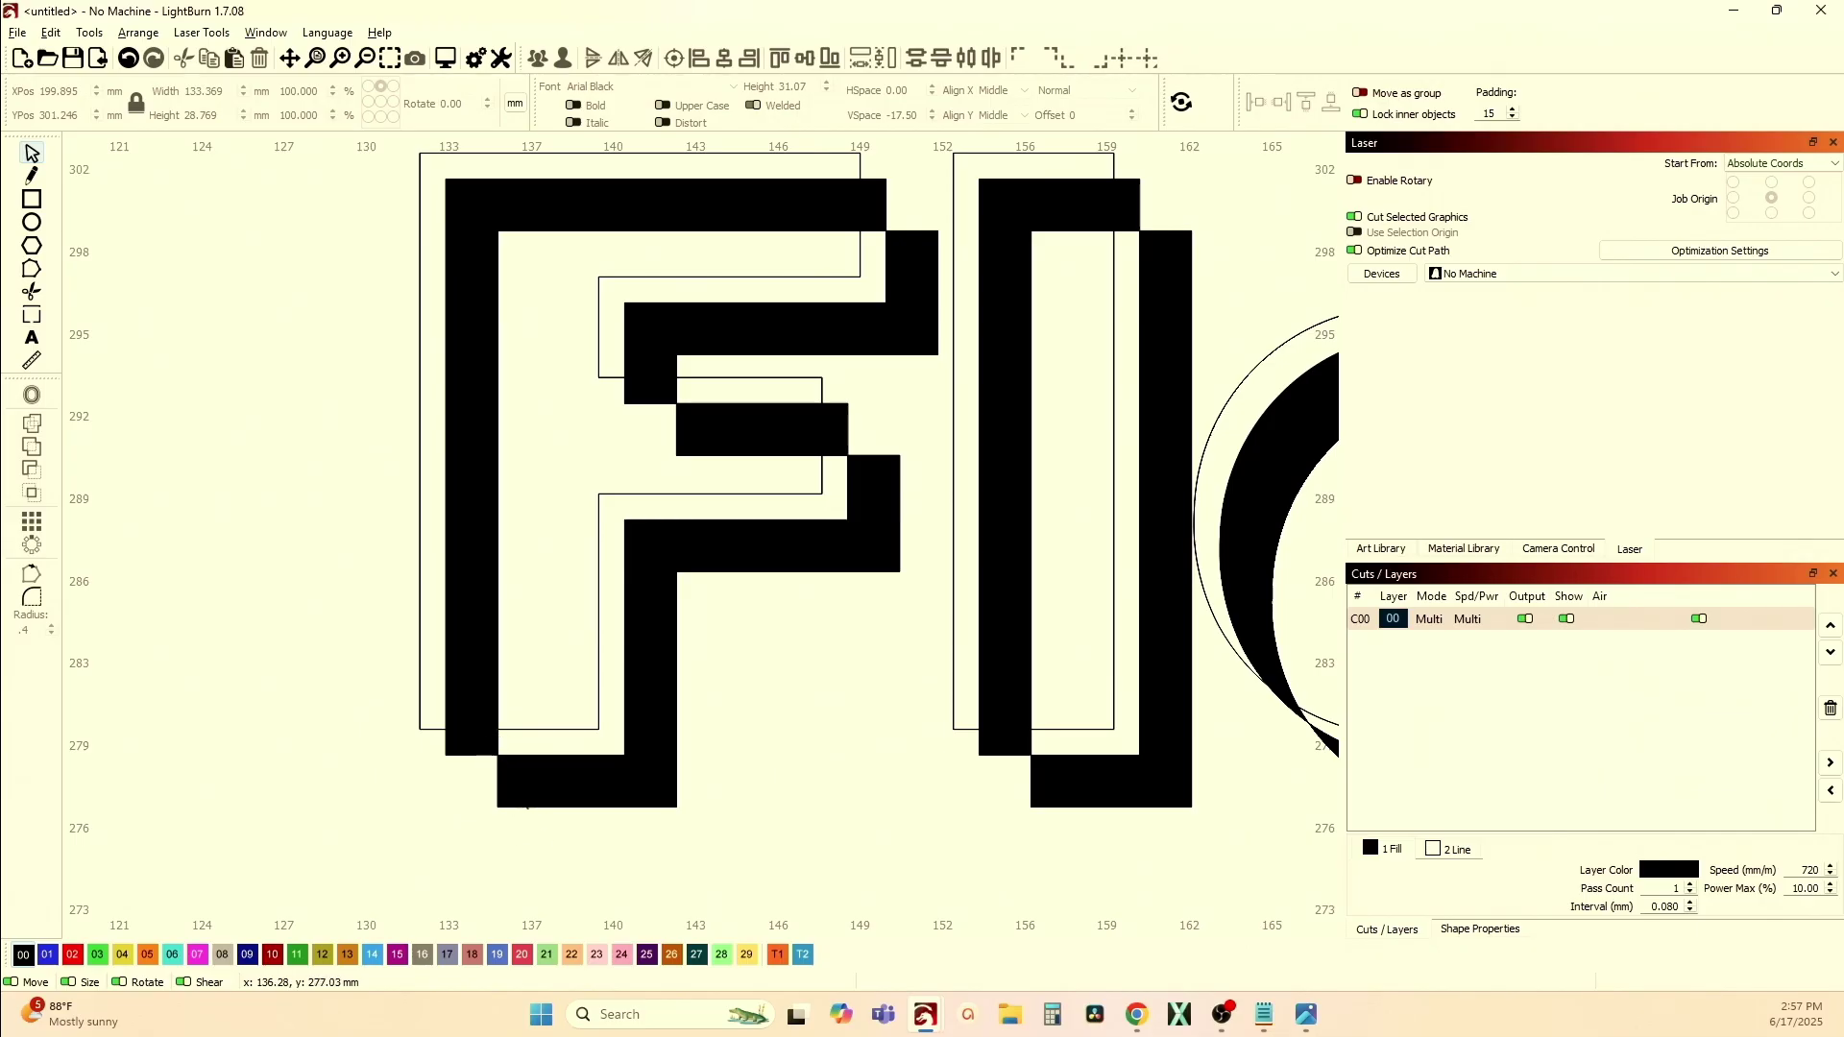
pyautogui.click(526, 807)
pyautogui.scroll(2, 526, 807)
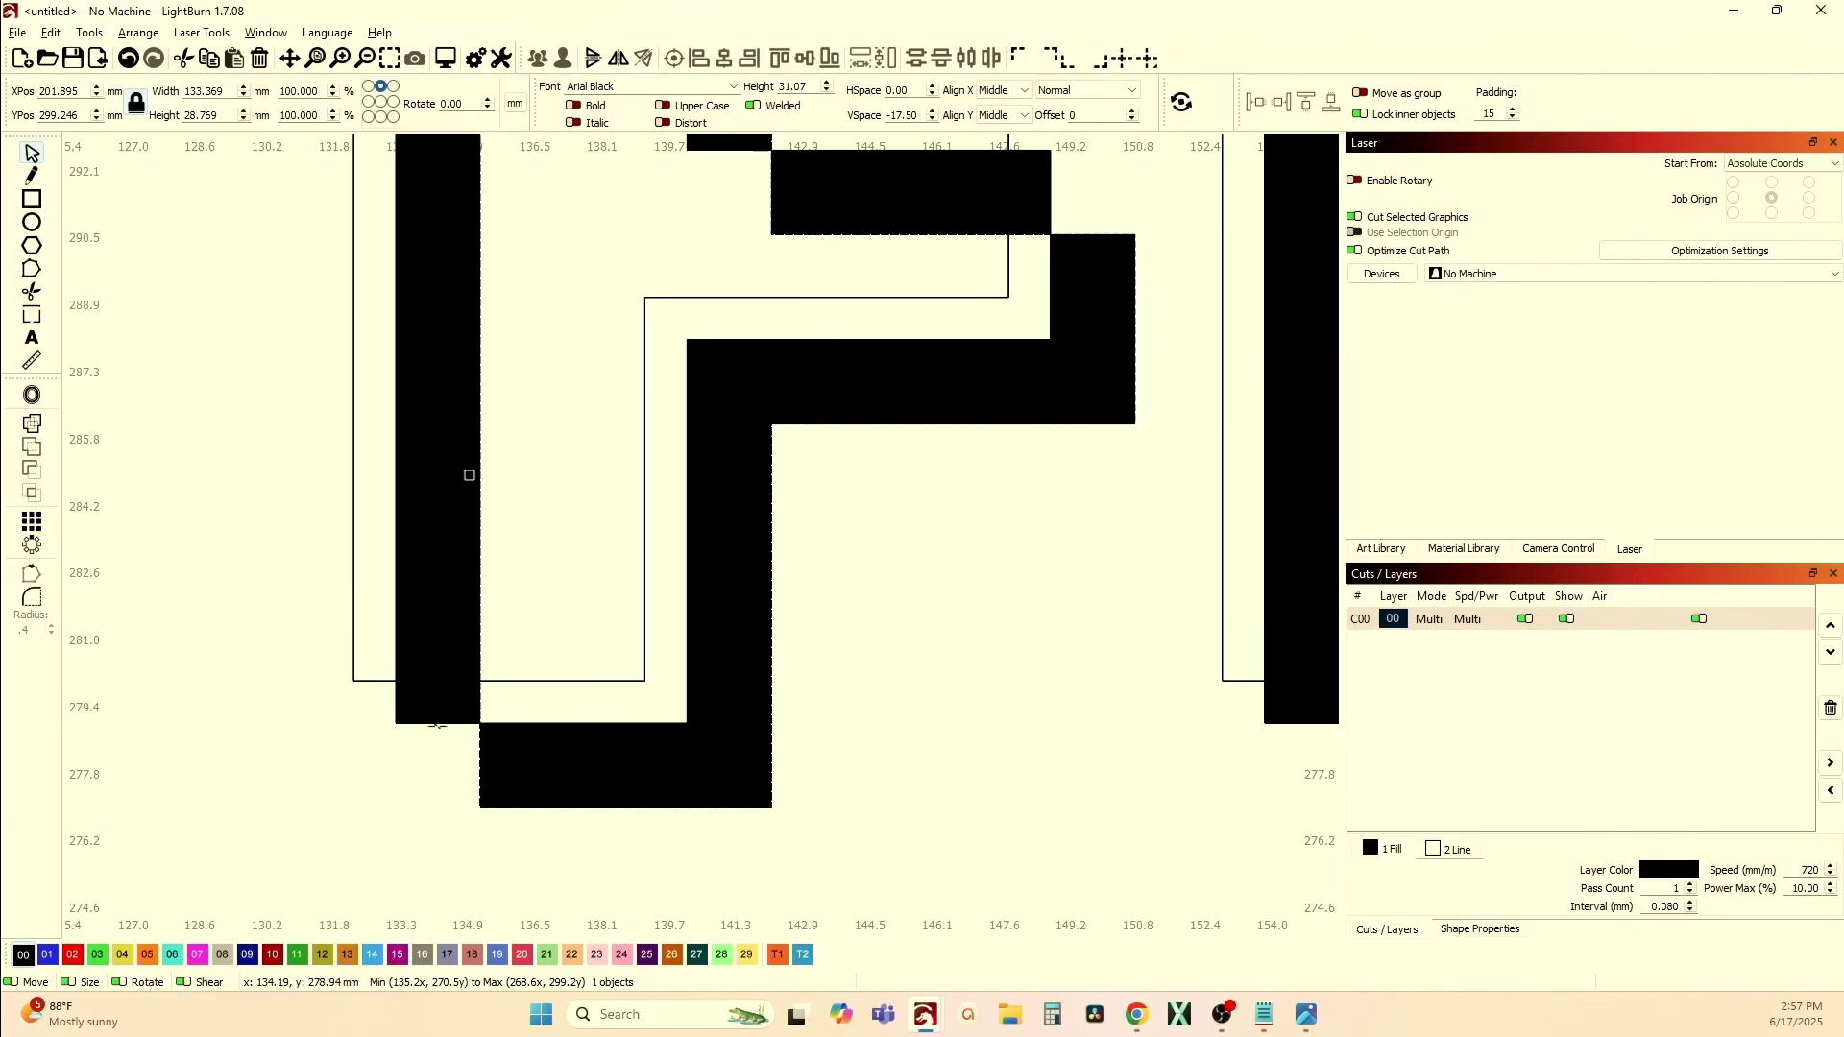
pyautogui.keyDown('shift'); pyautogui.click(469, 474); pyautogui.keyUp('shift')
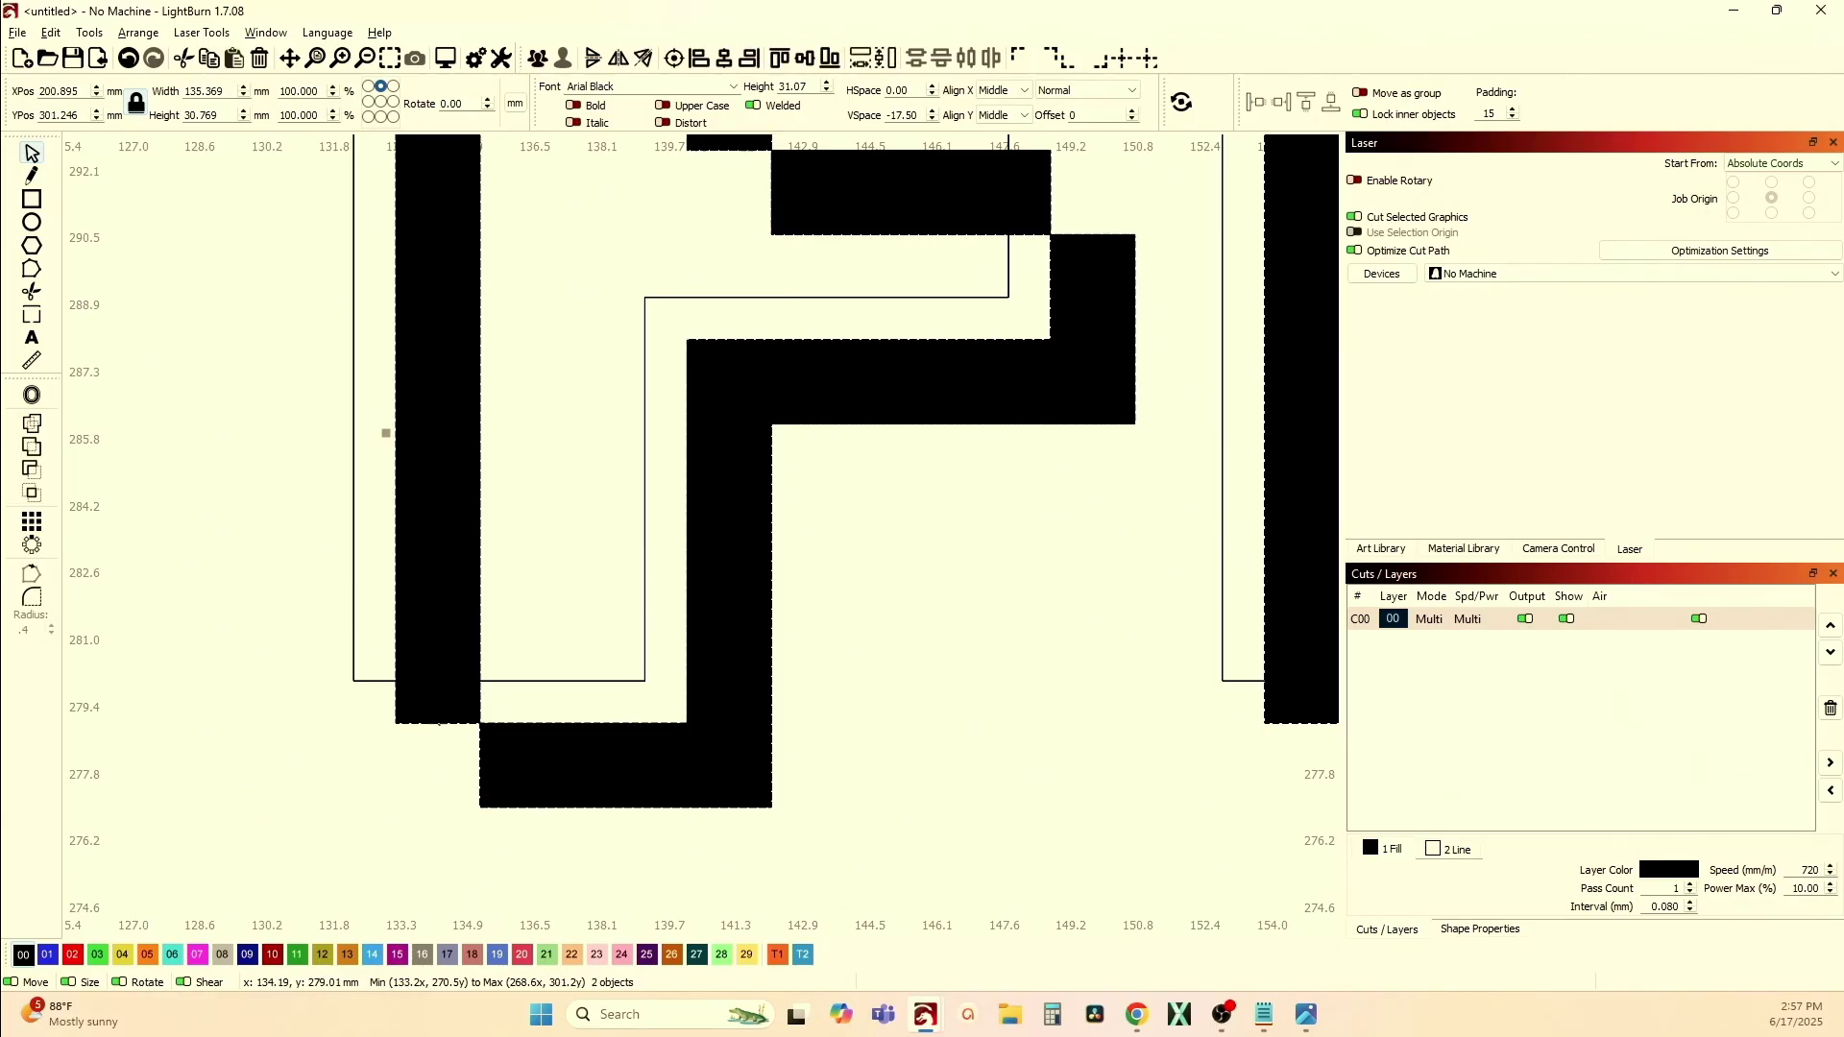
pyautogui.click(32, 469)
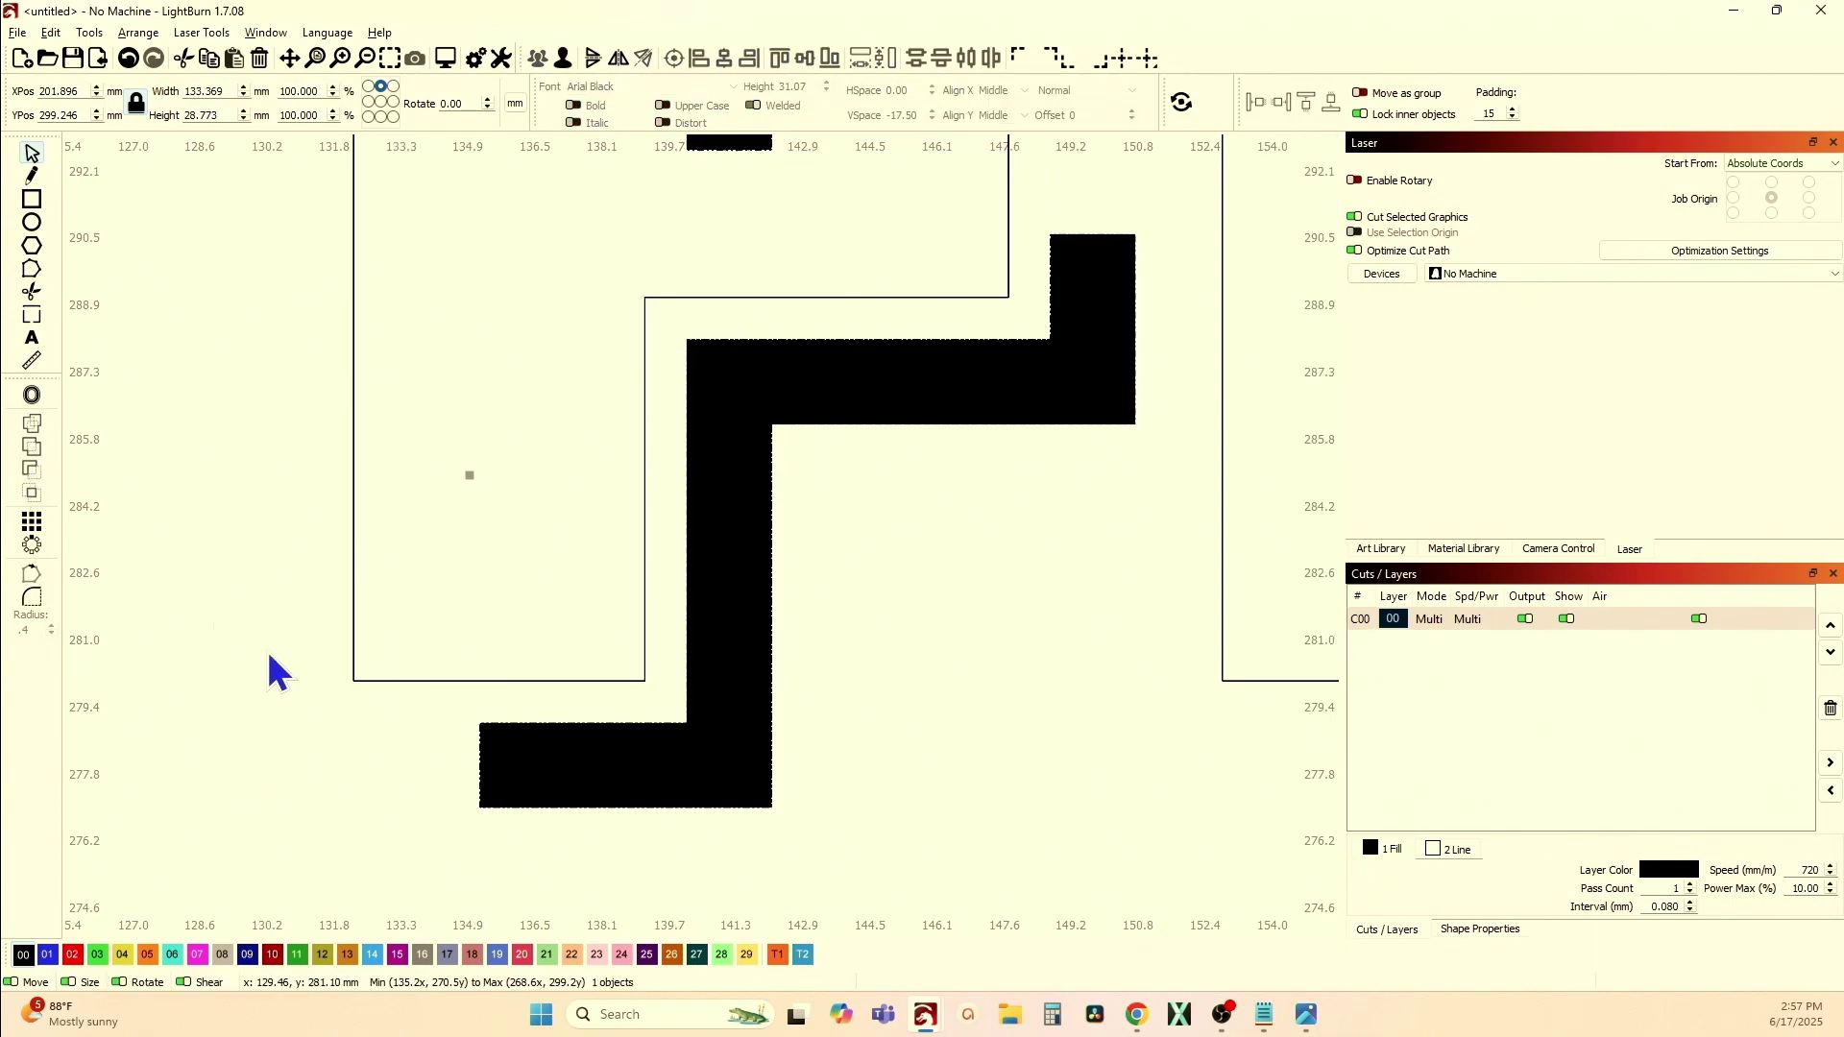
pyautogui.scroll(-3, 268, 666)
pyautogui.scroll(5, 594, 402)
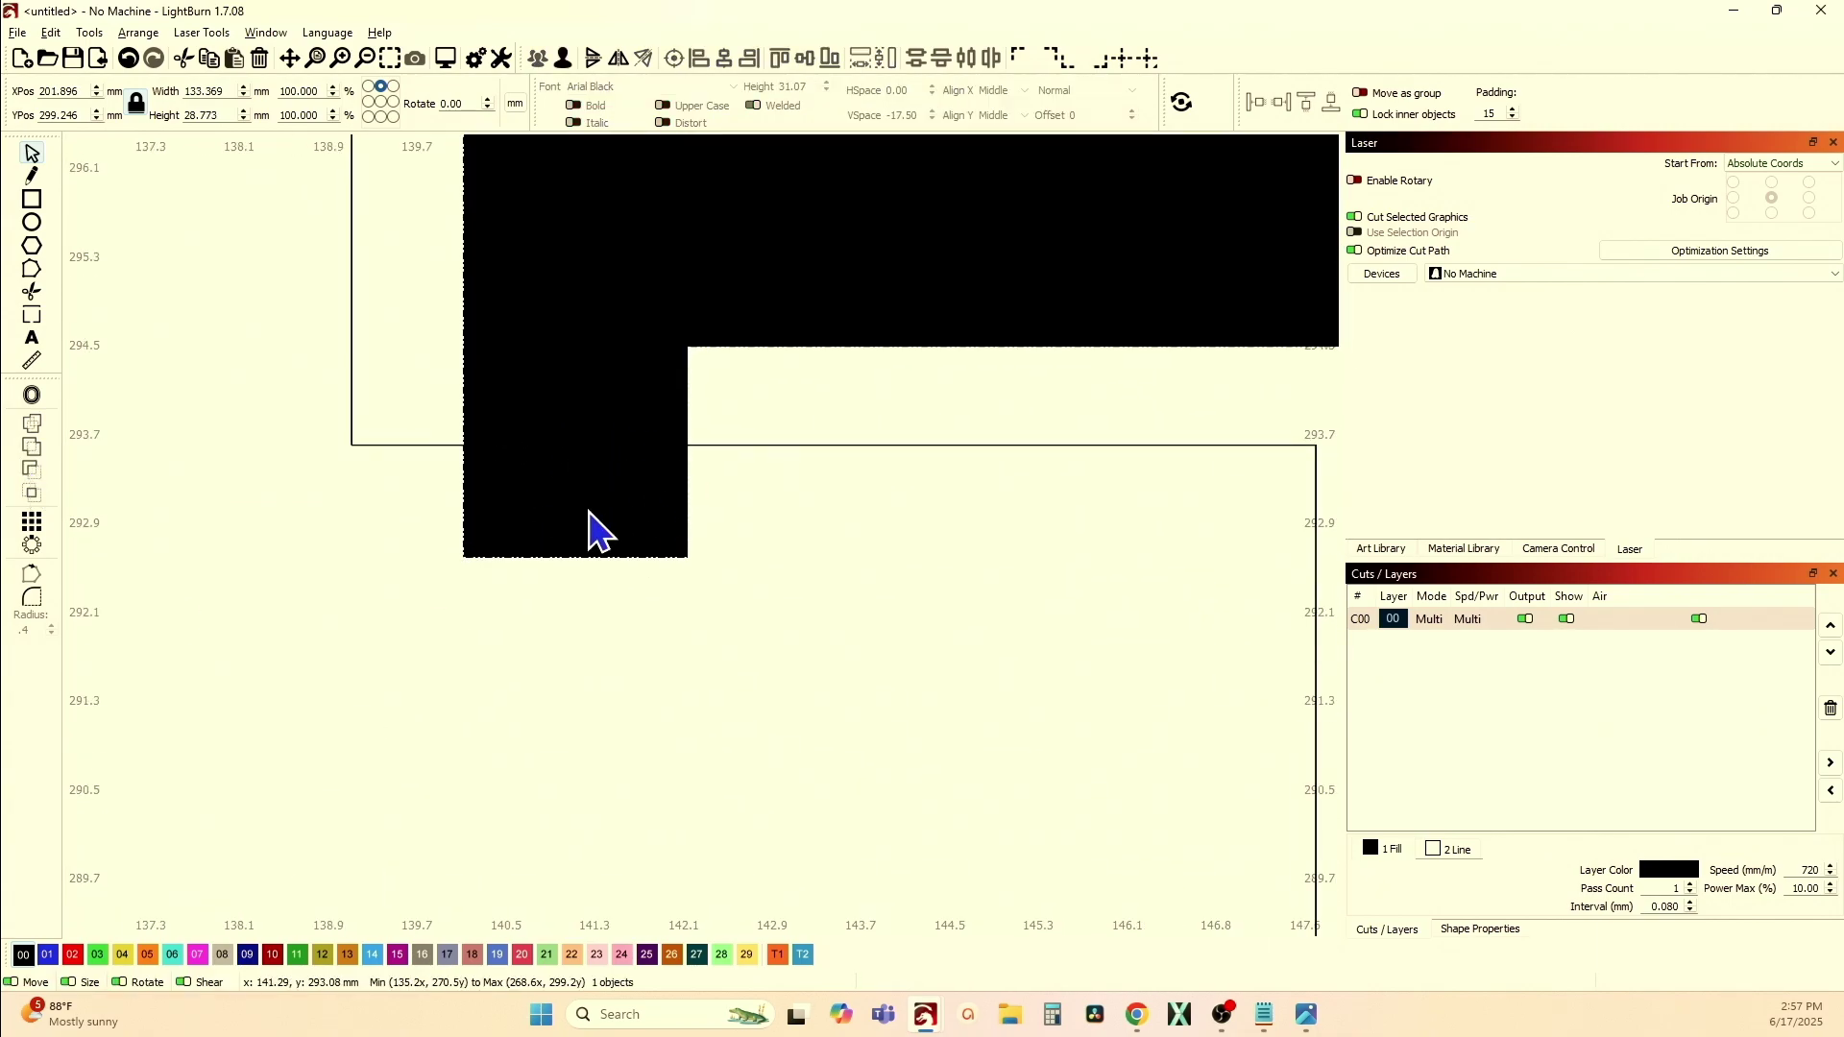
# - Subtract the original Floating text from the shadow shape where they overlap, keeping the original text
pyautogui.scroll(-5, 609, 523)
pyautogui.scroll(-2, 615, 527)
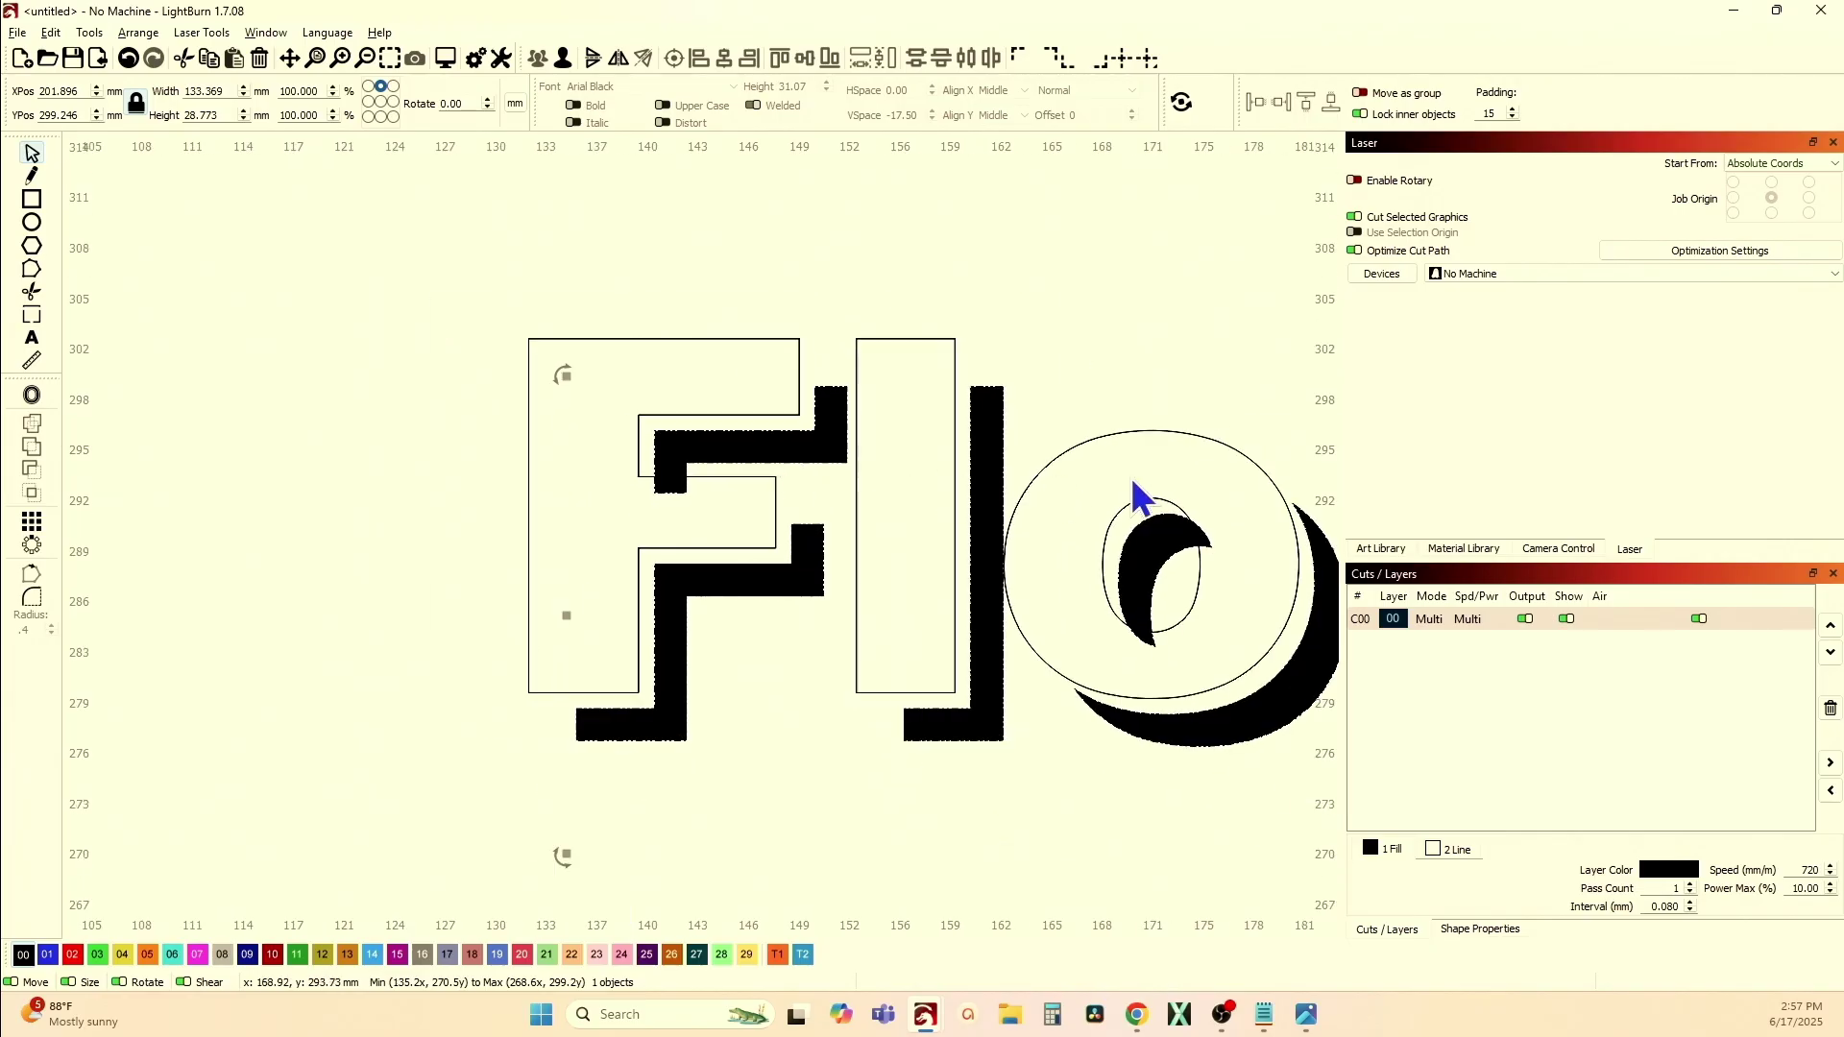
pyautogui.scroll(3, 998, 740)
pyautogui.scroll(-3, 984, 720)
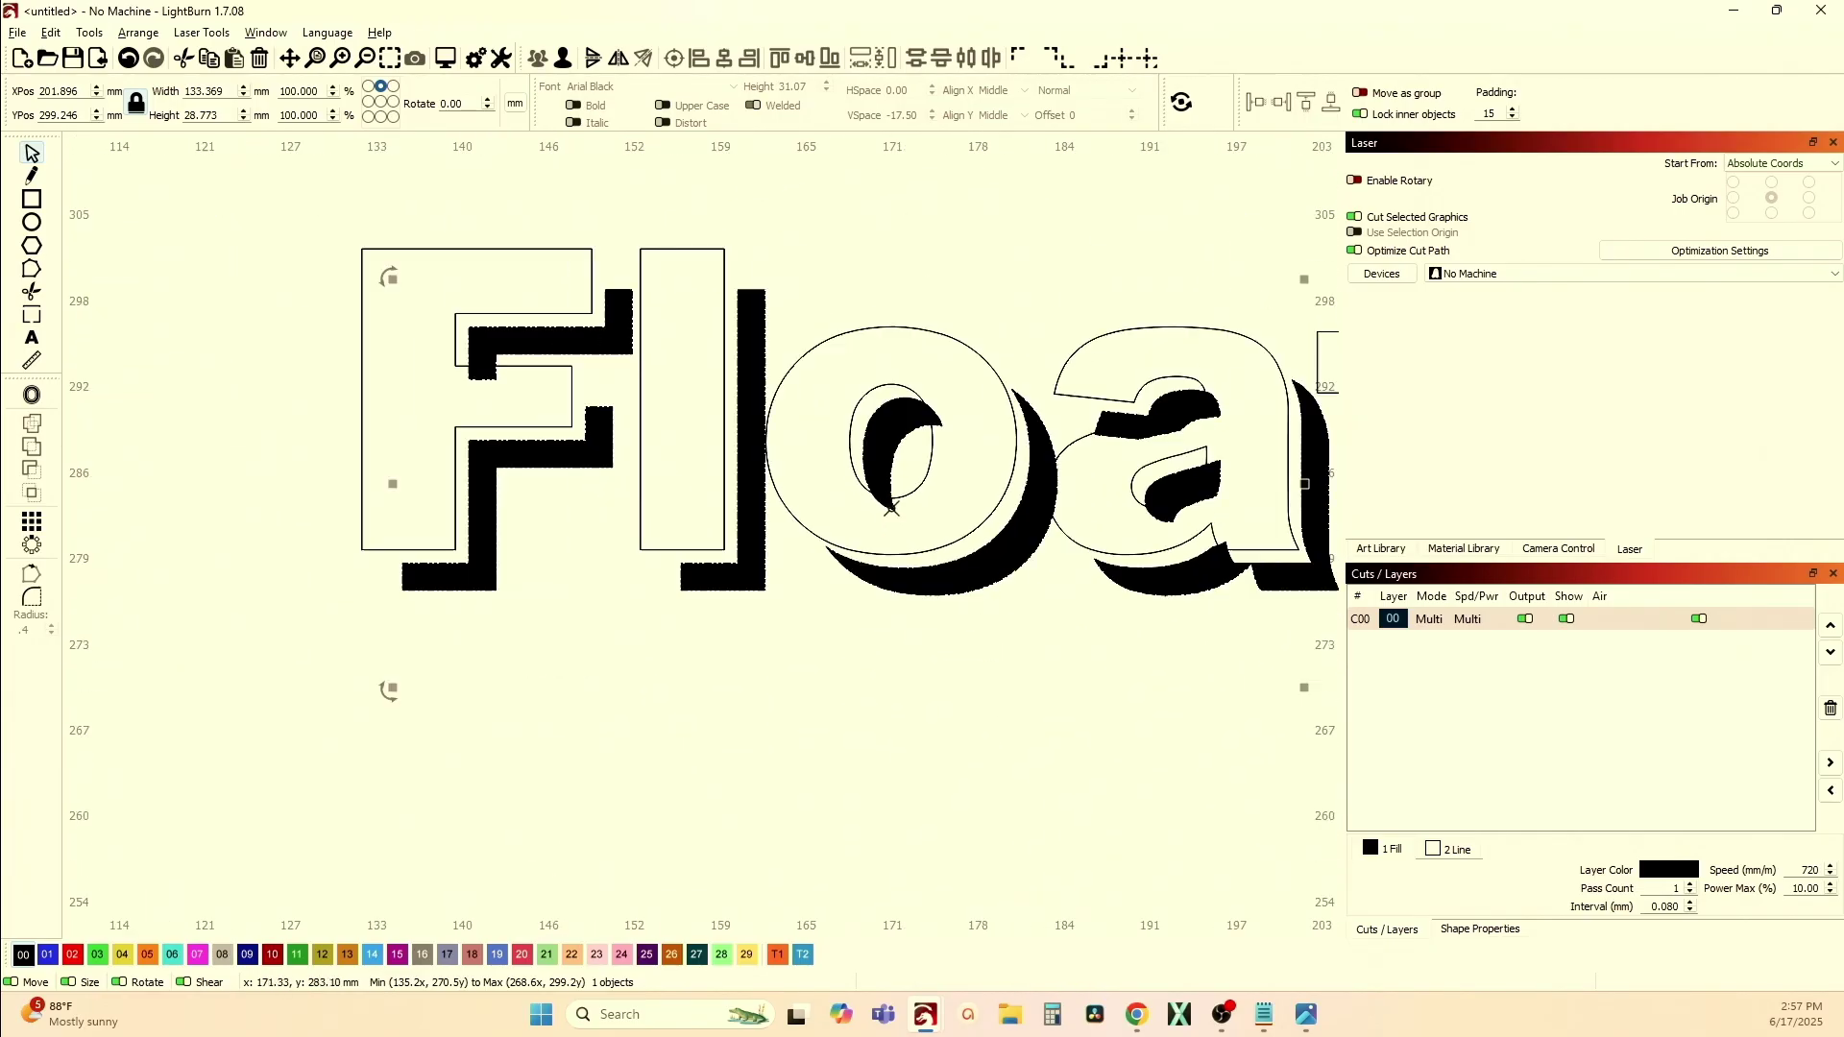
pyautogui.scroll(1, 794, 462)
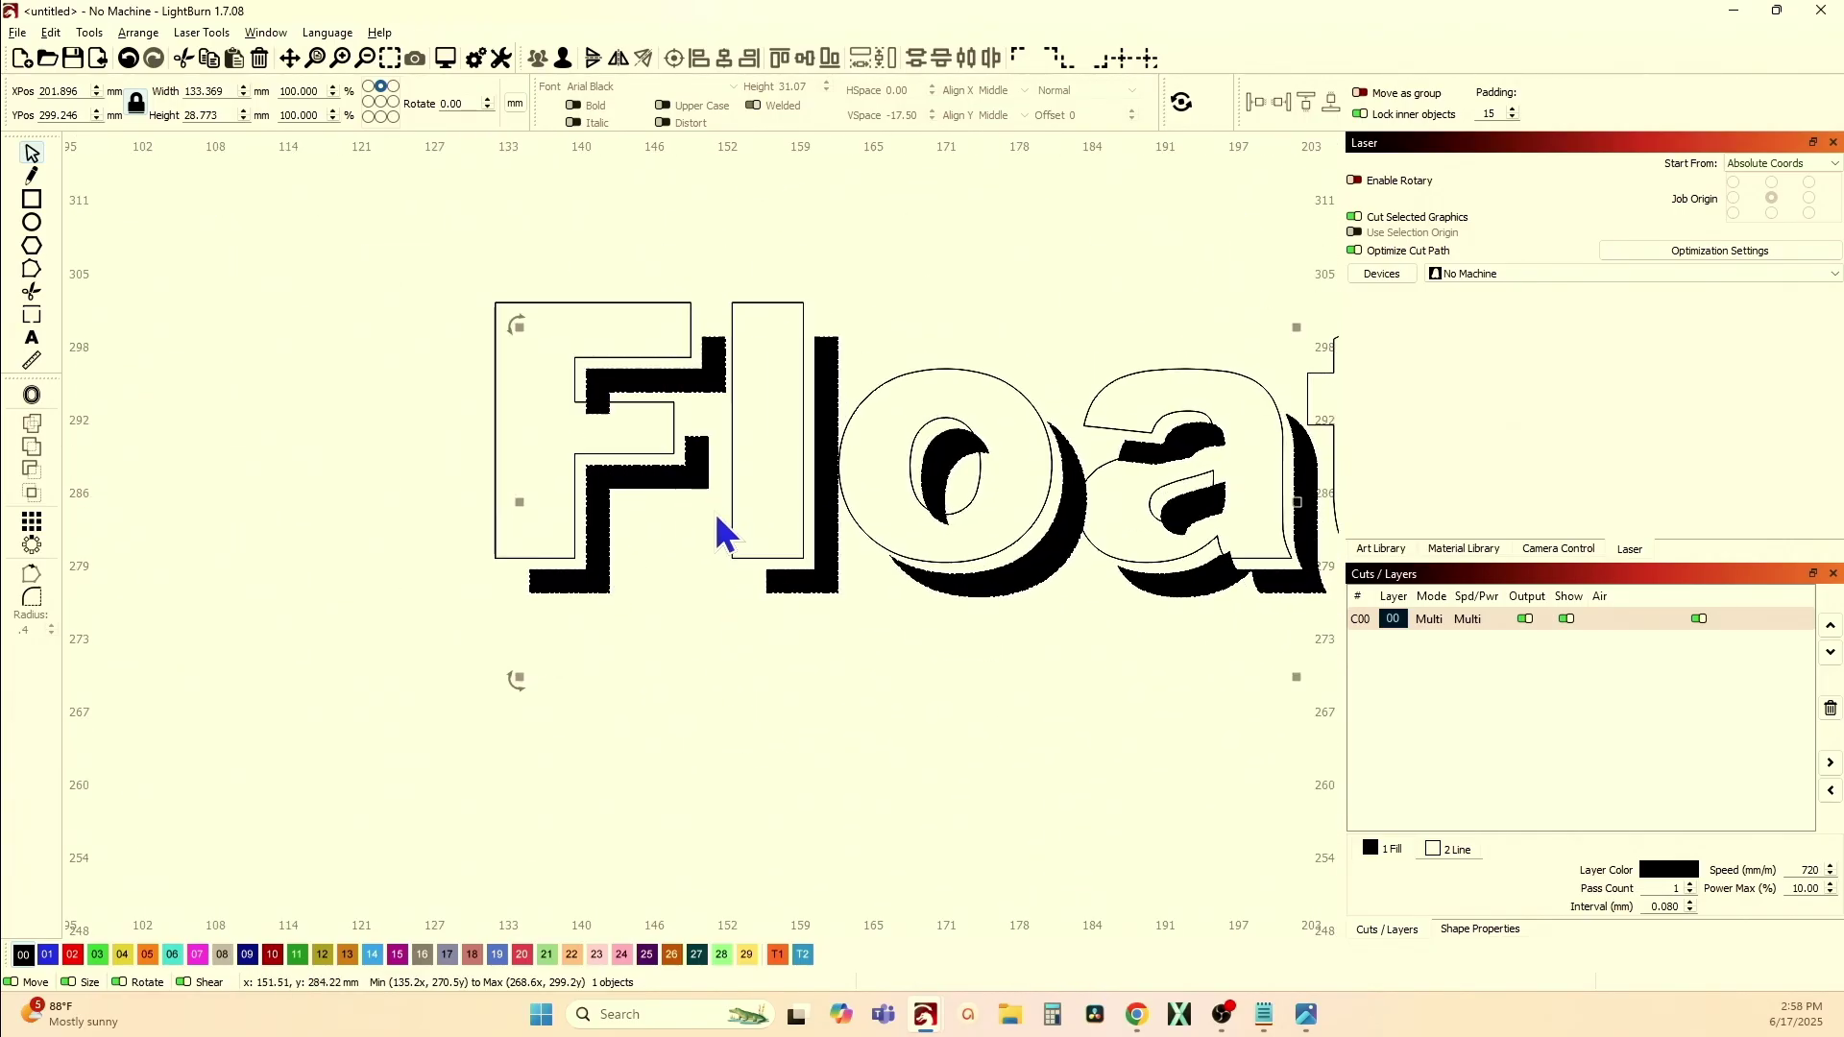
pyautogui.scroll(2, 588, 567)
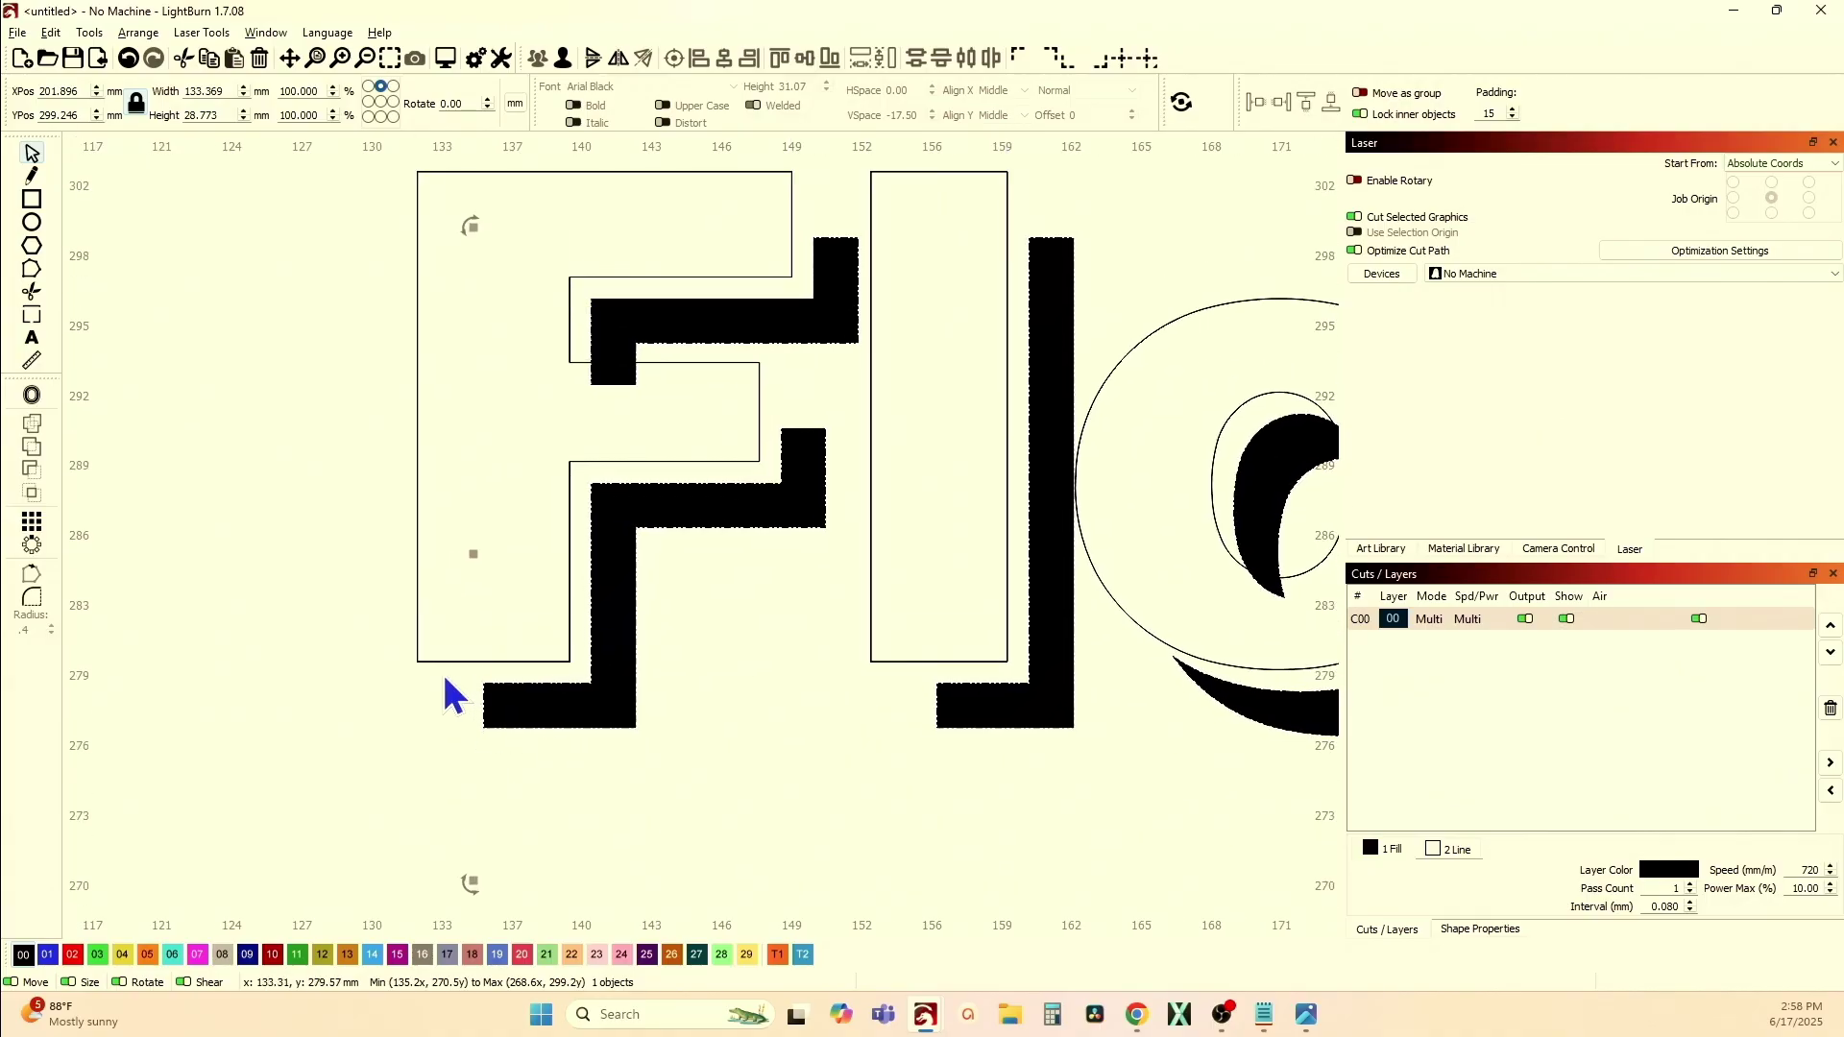
pyautogui.keyDown('shift'); pyautogui.click(418, 661); pyautogui.keyUp('shift')
pyautogui.click(33, 470)
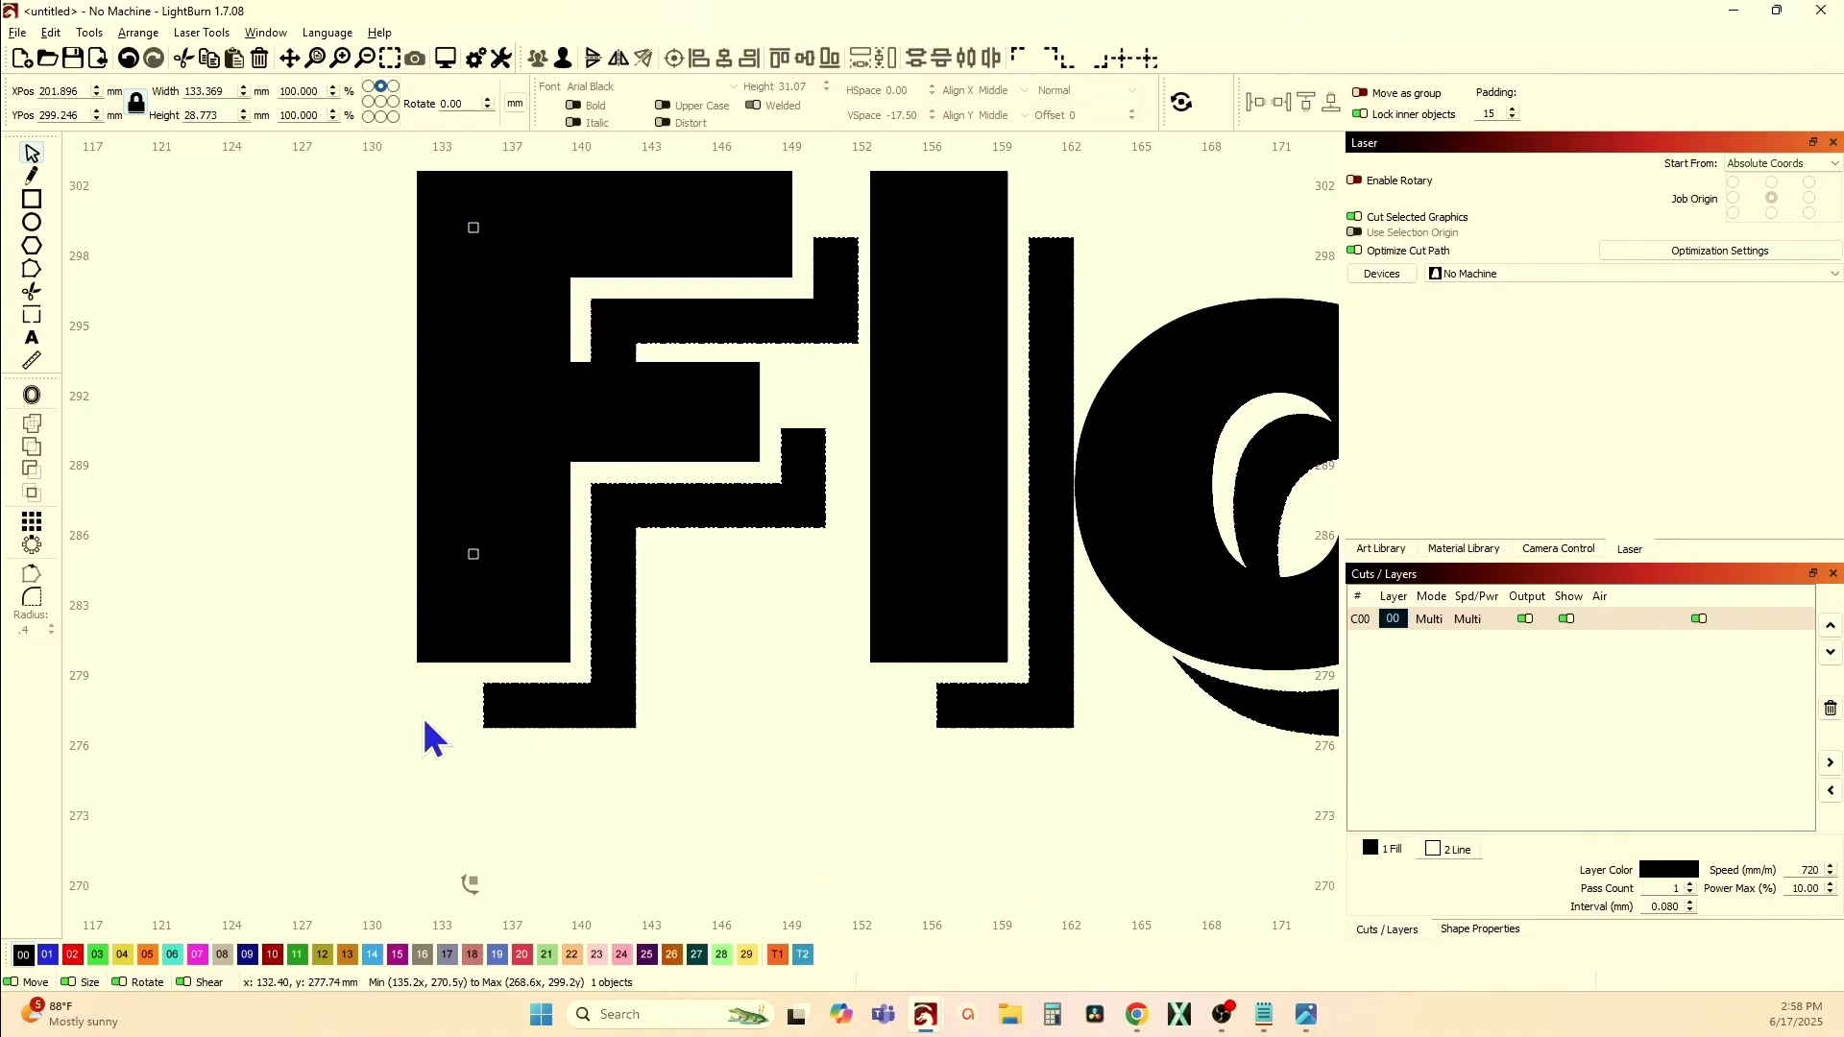
pyautogui.scroll(-5, 428, 740)
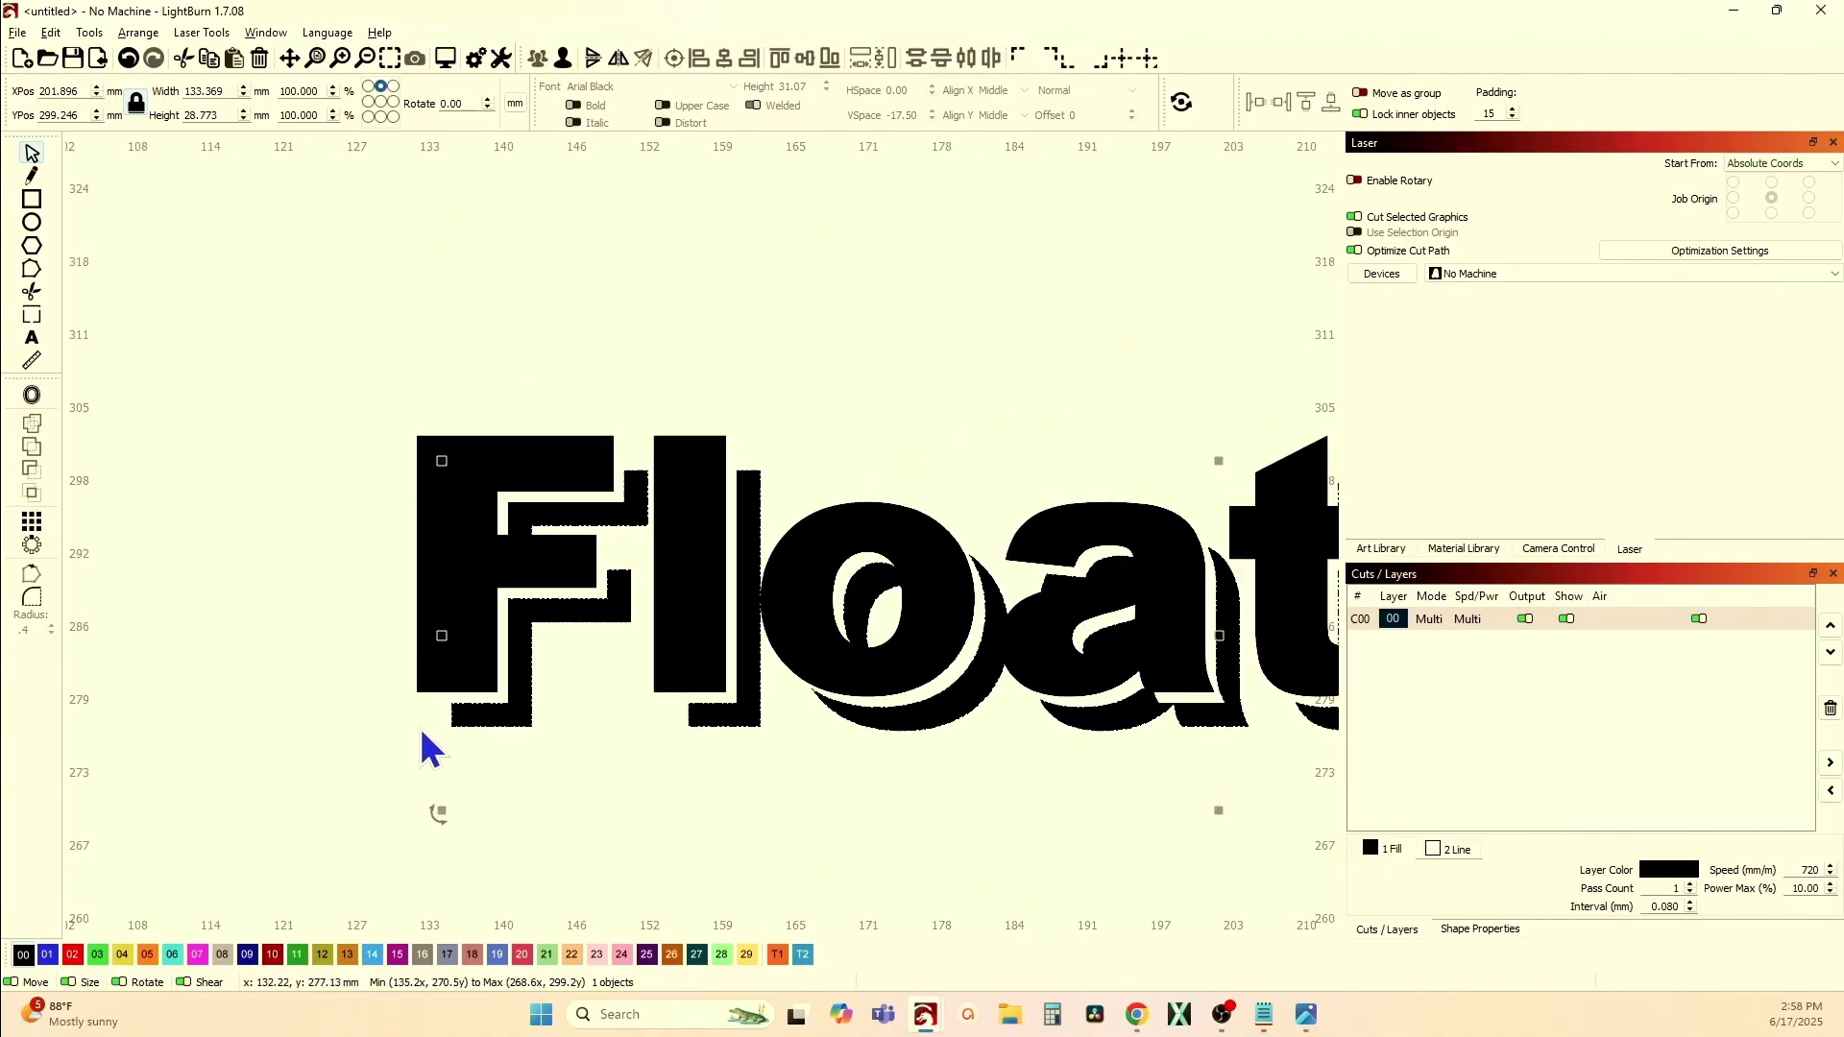
# - Offset the original Floating text inward by 0.20 mm with the Corner corner style, keeping the original objects
pyautogui.scroll(2, 399, 466)
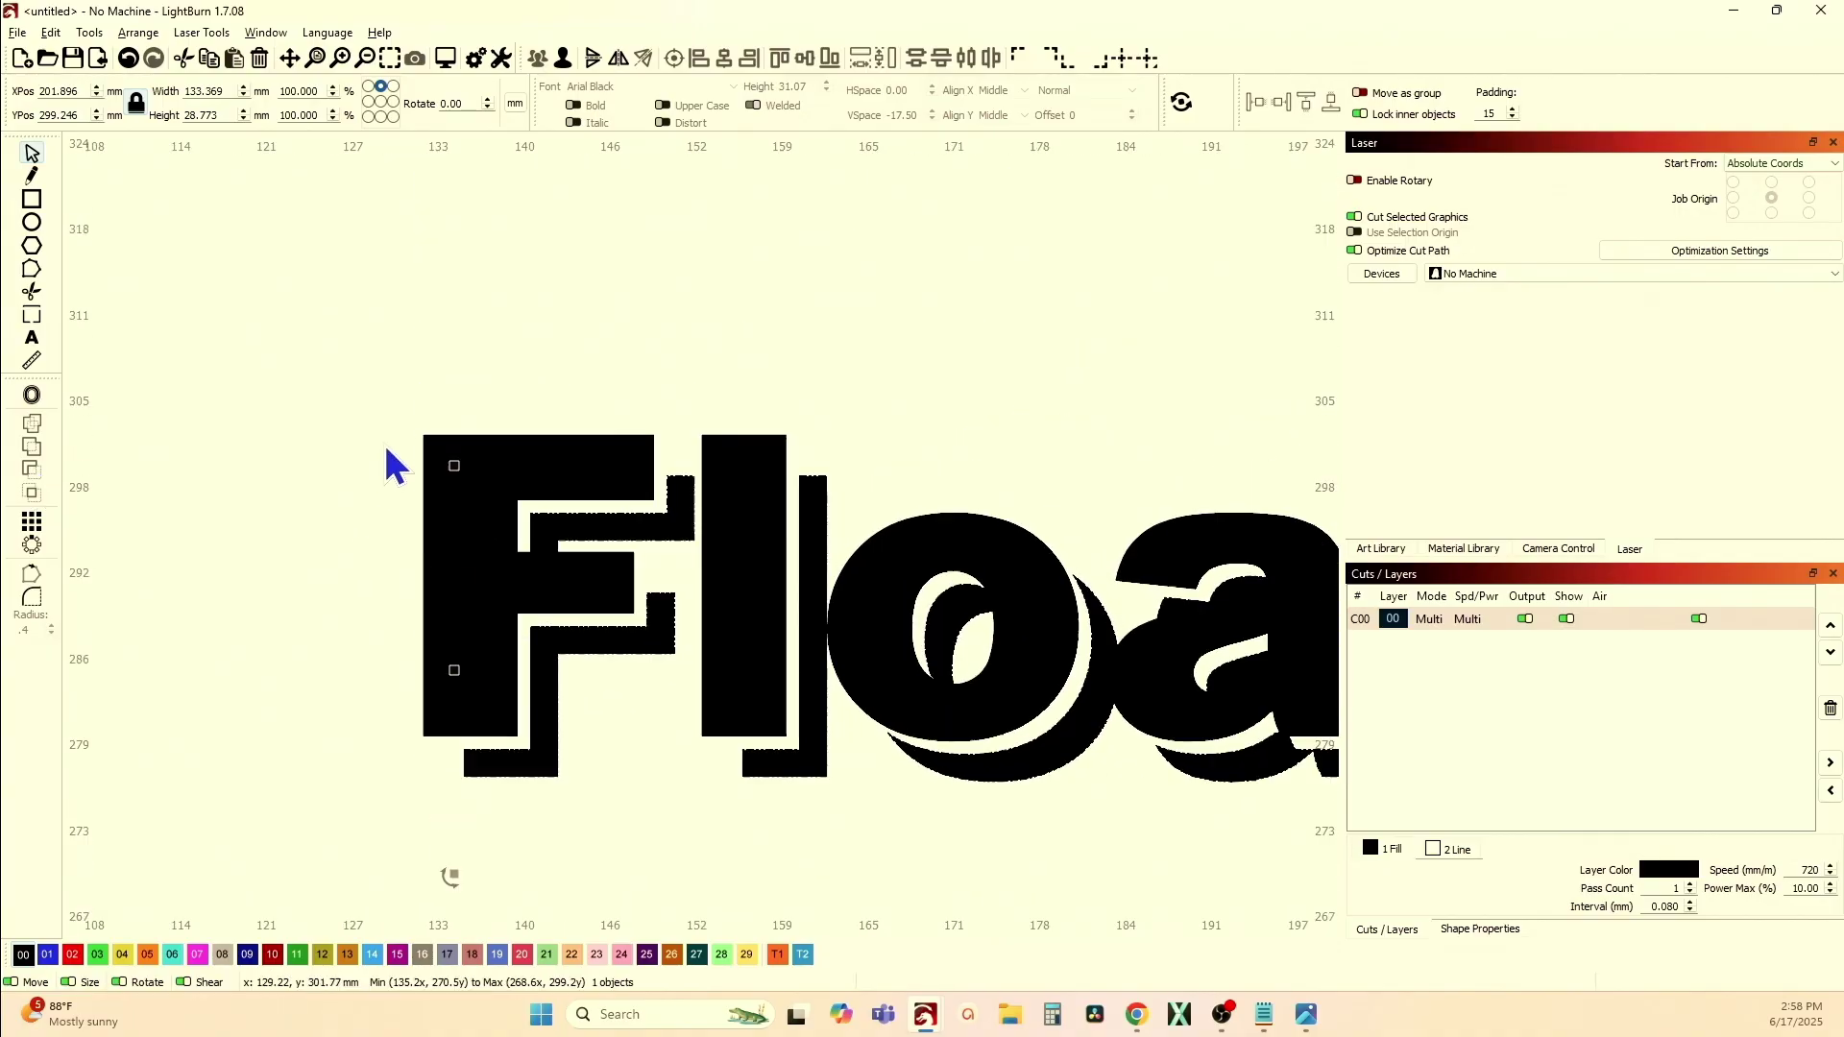
pyautogui.click(449, 443)
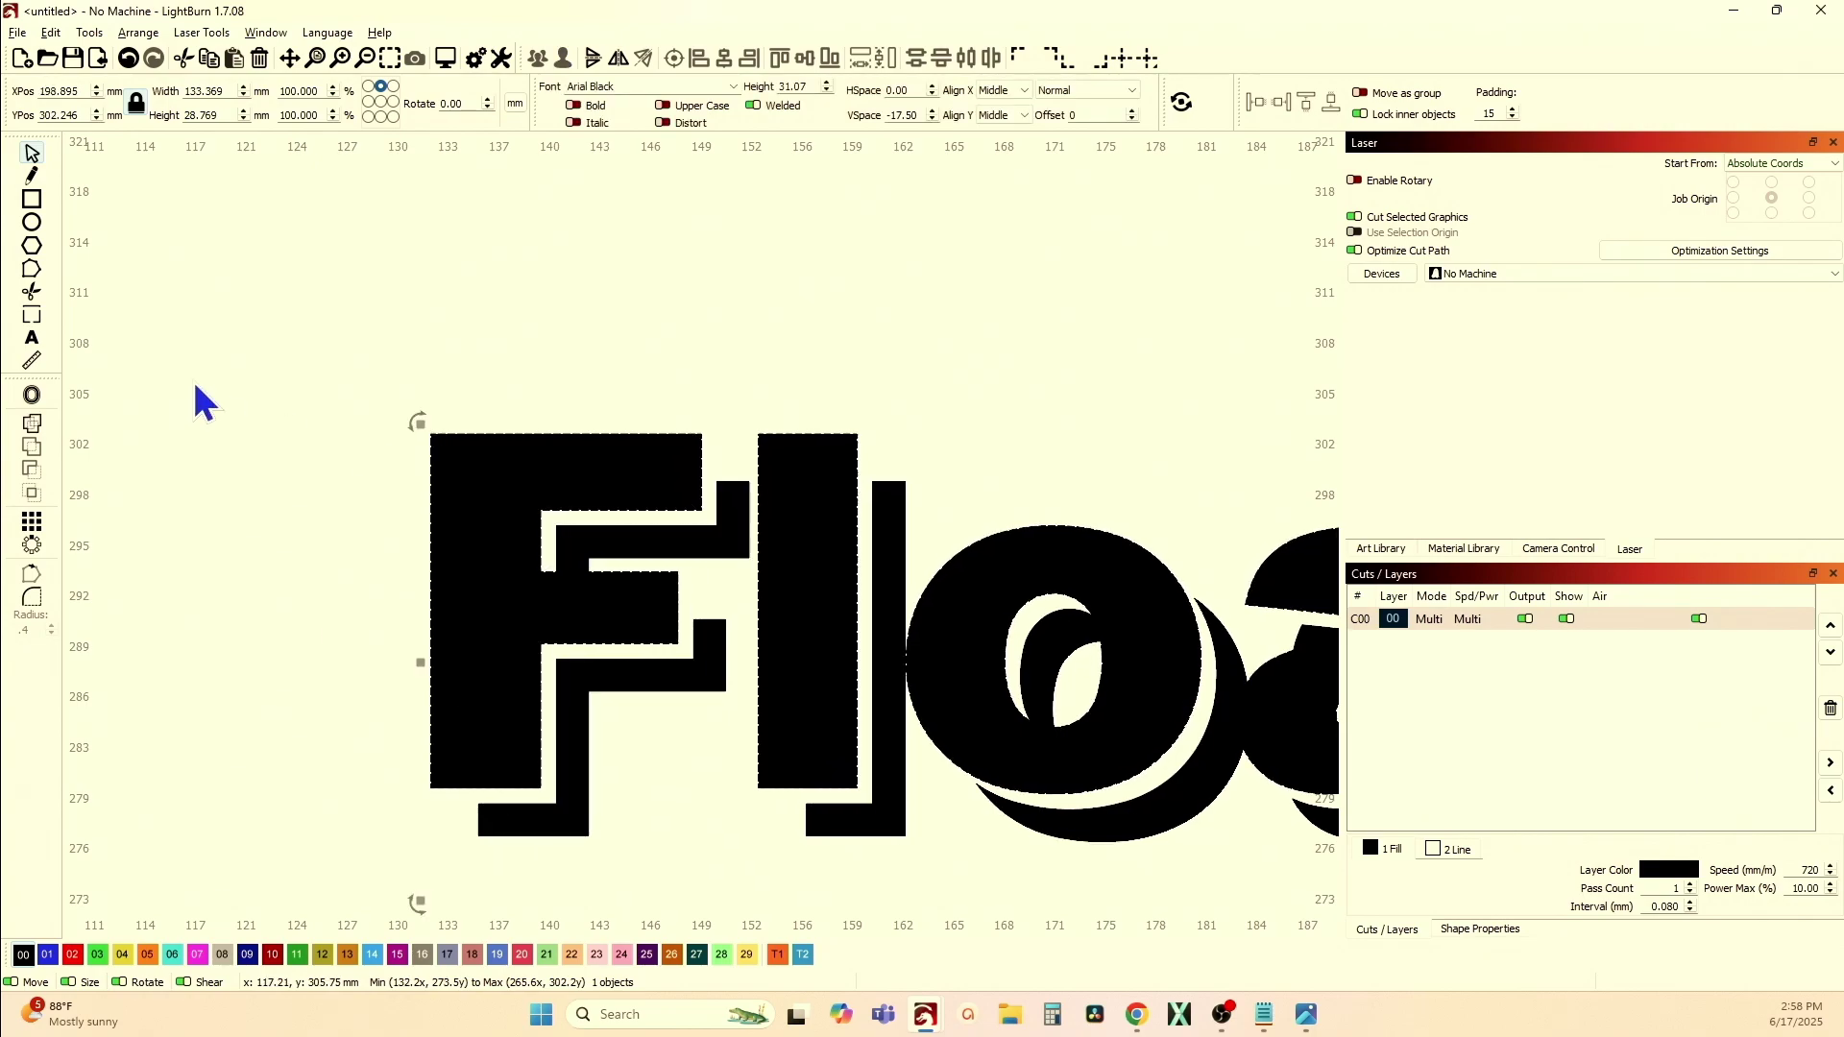
pyautogui.click(33, 398)
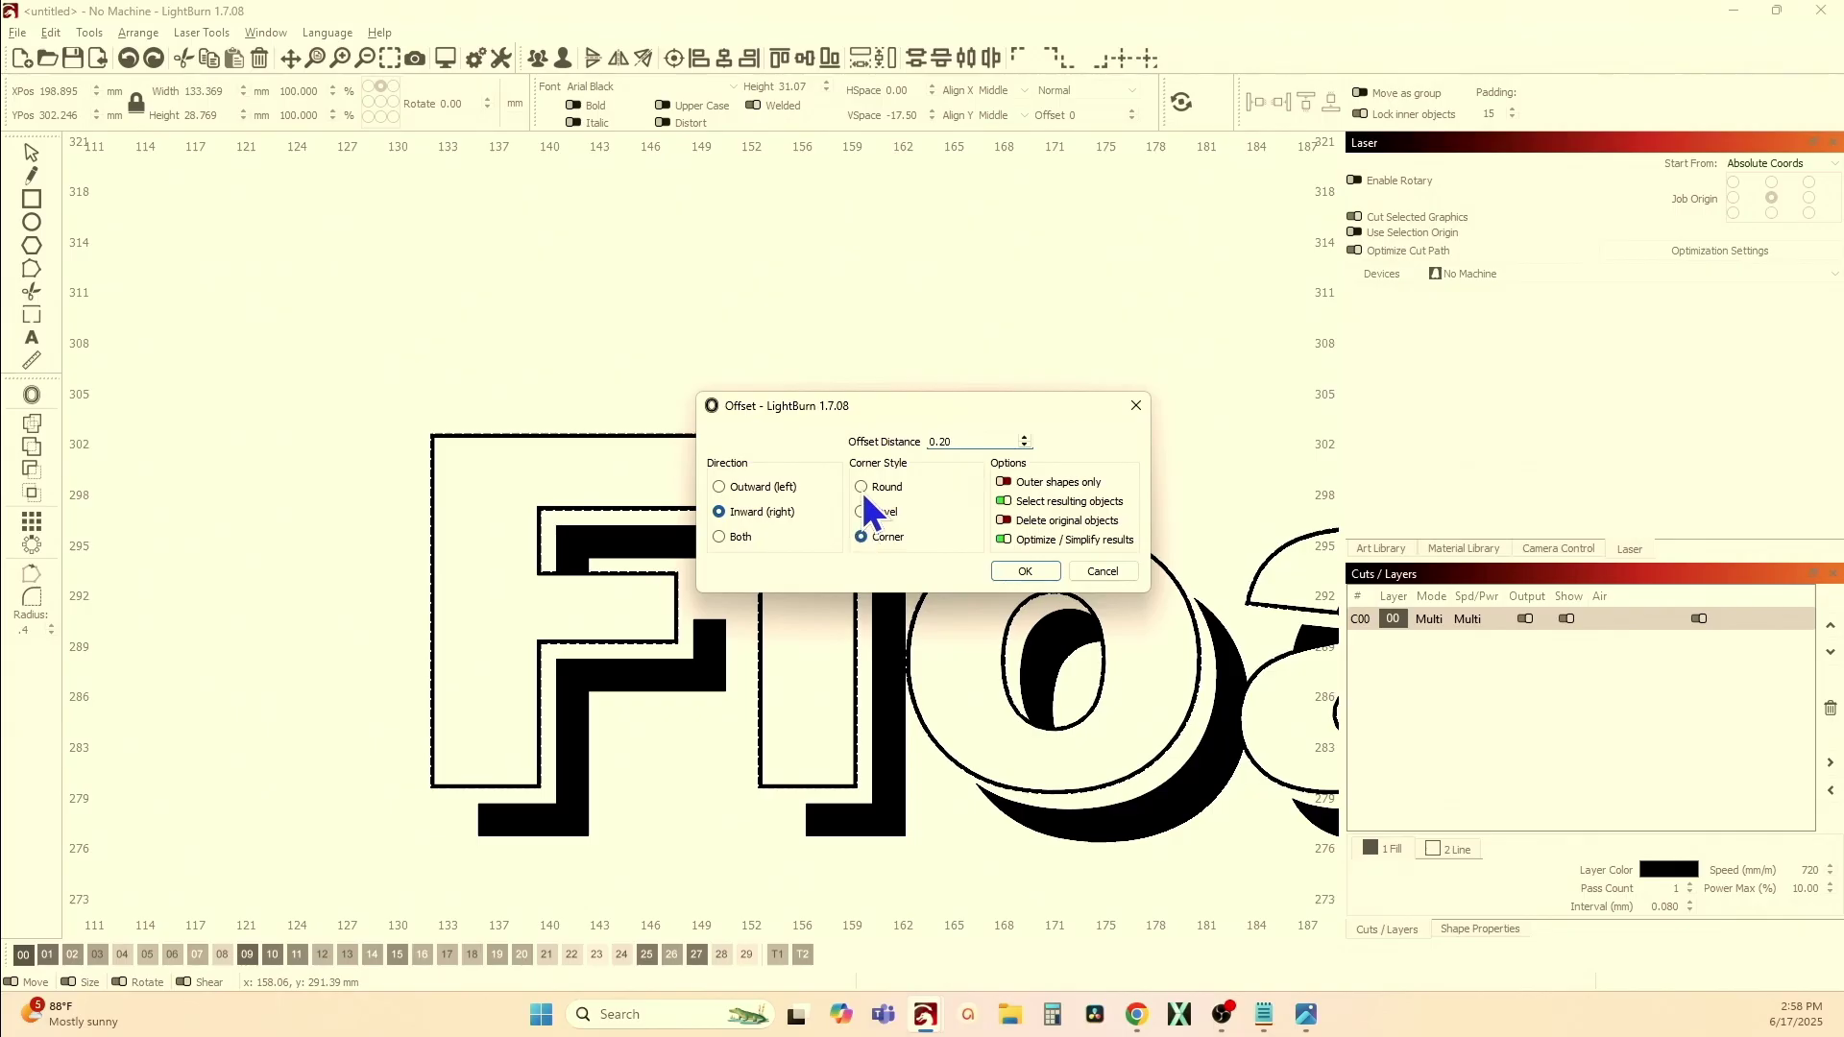
pyautogui.click(1023, 570)
pyautogui.scroll(-3, 317, 581)
pyautogui.scroll(-1, 317, 581)
pyautogui.scroll(1, 581, 637)
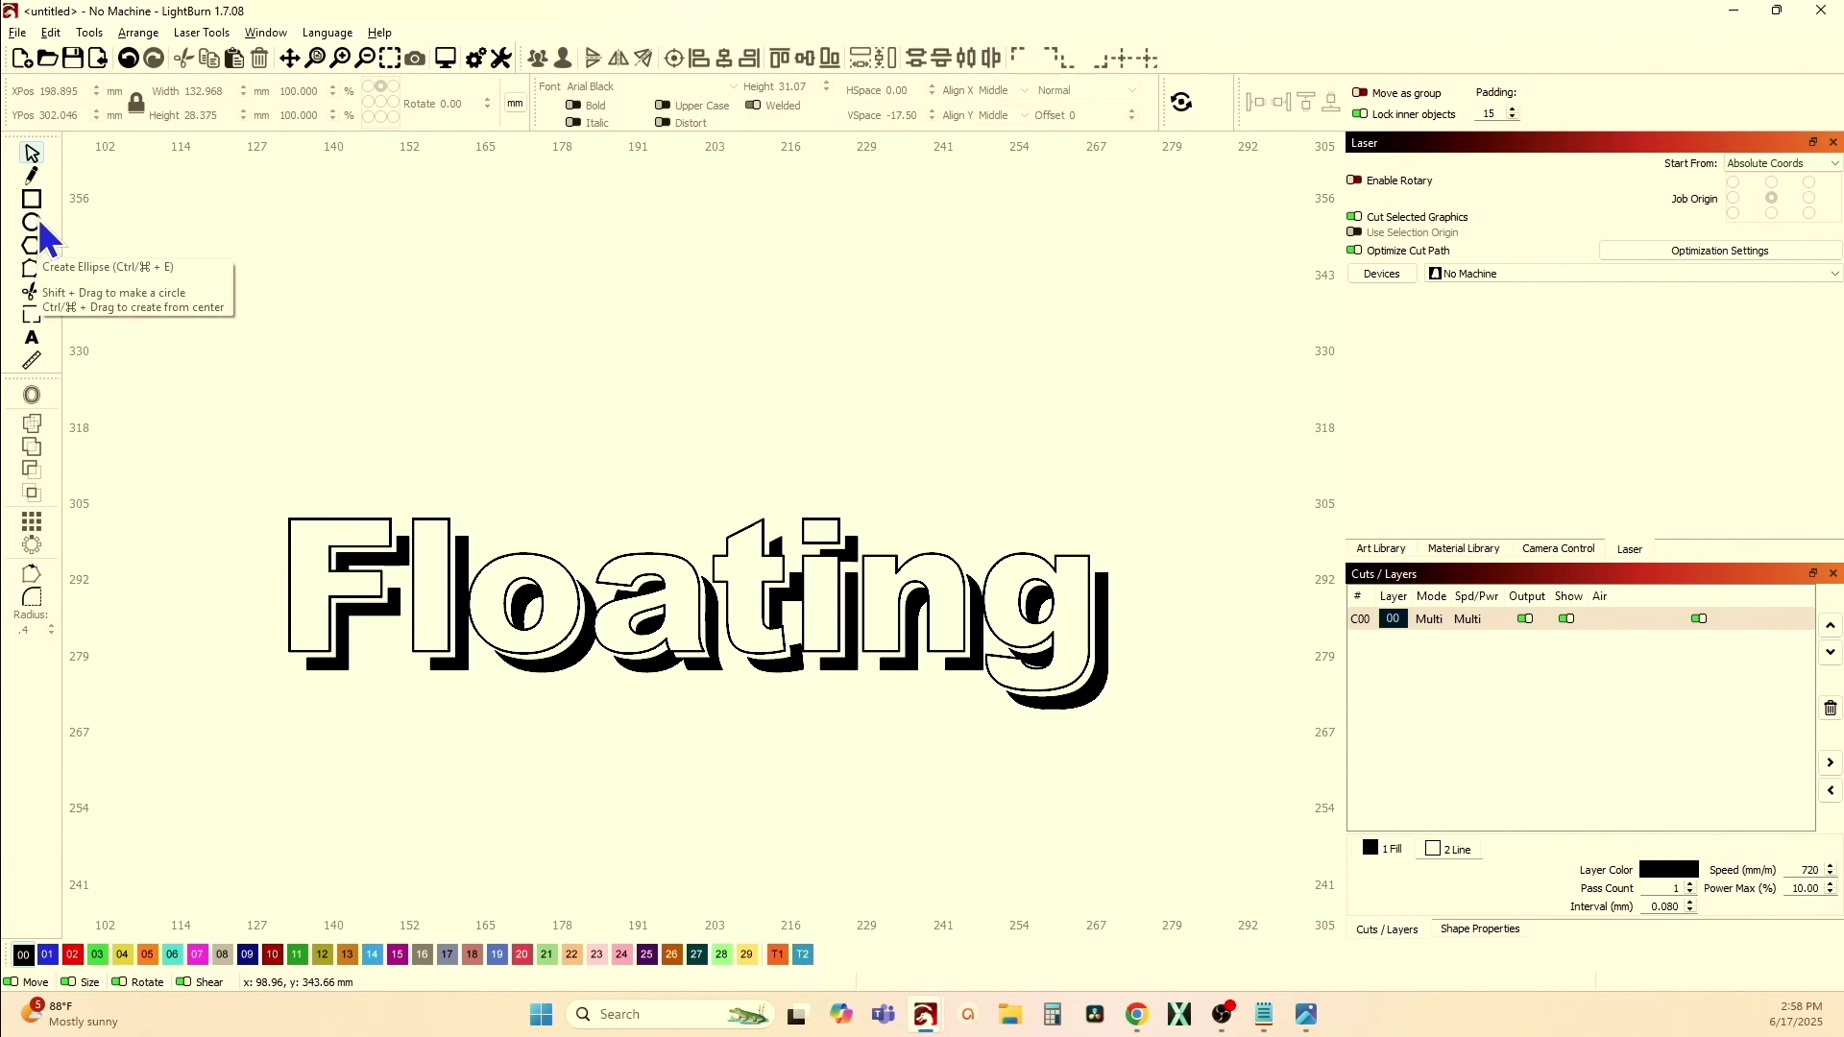
# - Undo the inward offset, the subtractions and the shifted copies, back to the single original Floating text
pyautogui.click(128, 59)
pyautogui.click(129, 59)
pyautogui.click(129, 60)
pyautogui.click(129, 60)
pyautogui.click(128, 60)
pyautogui.click(129, 60)
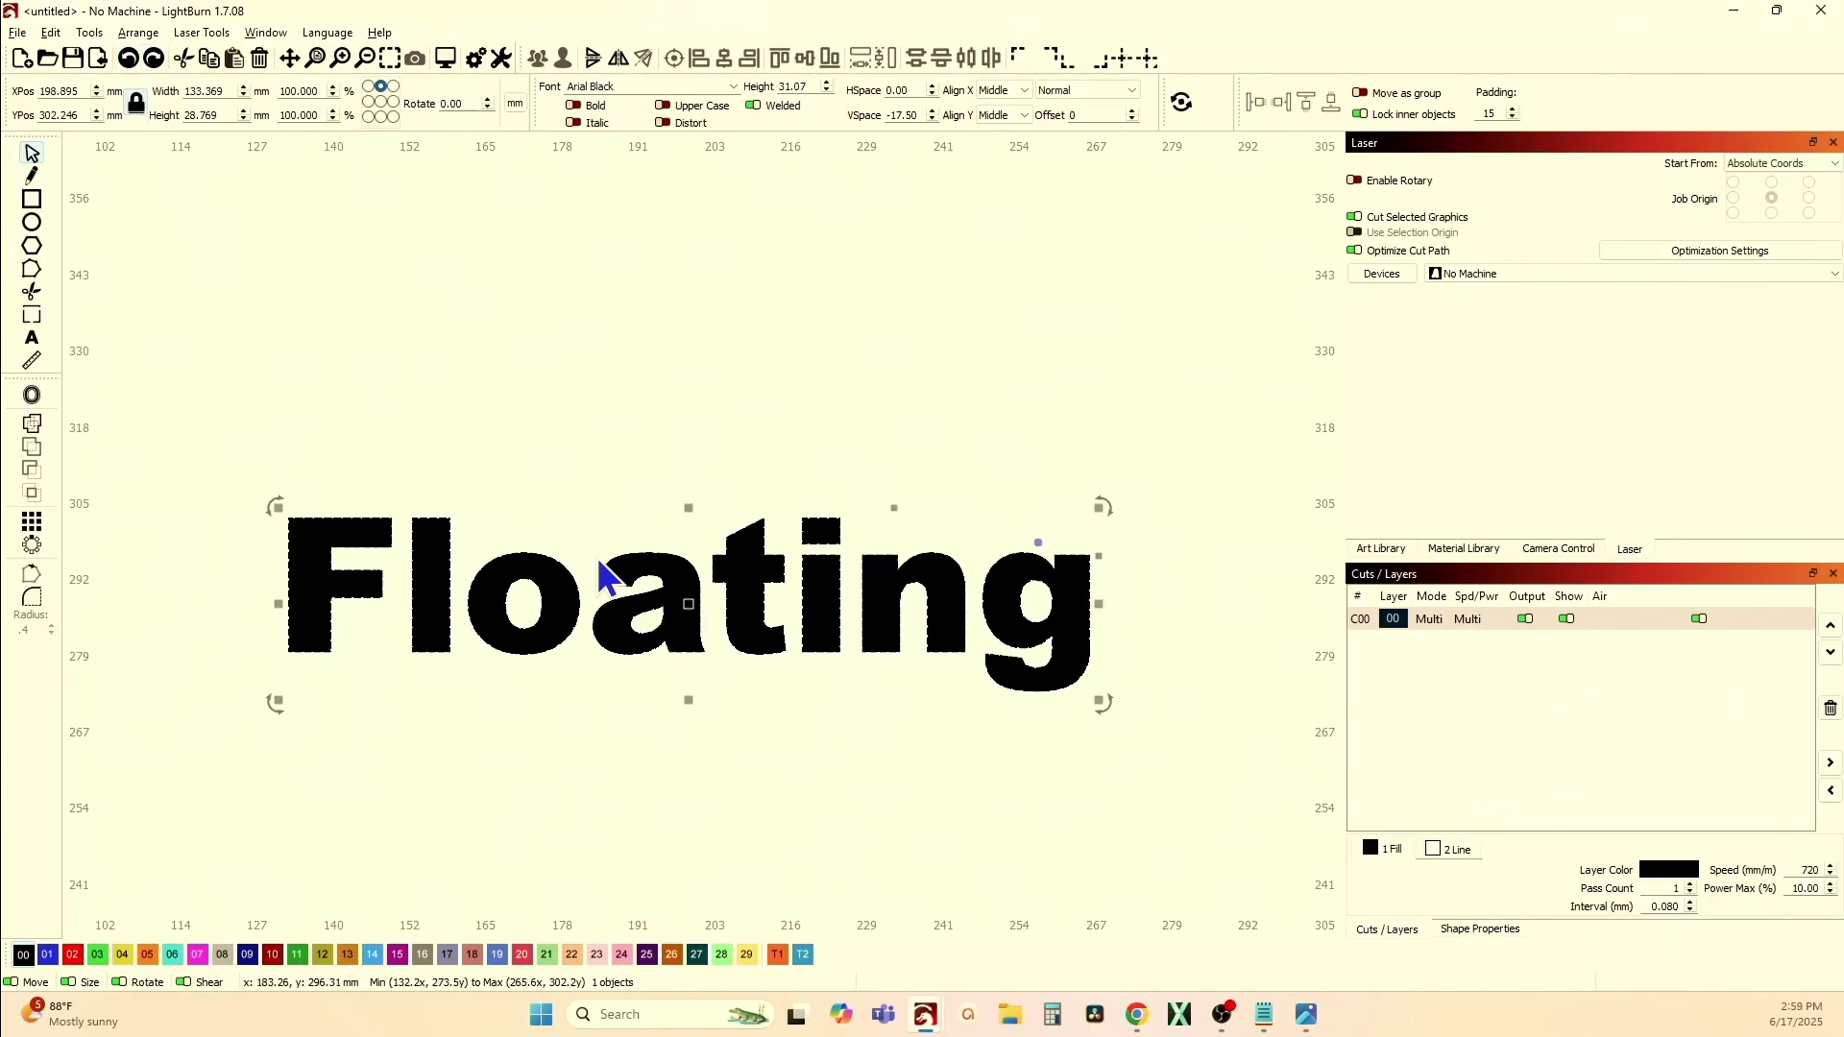
# - Duplicate the Floating text in place and move the copy 3 mm right and 3 mm down
pyautogui.scroll(1, 601, 576)
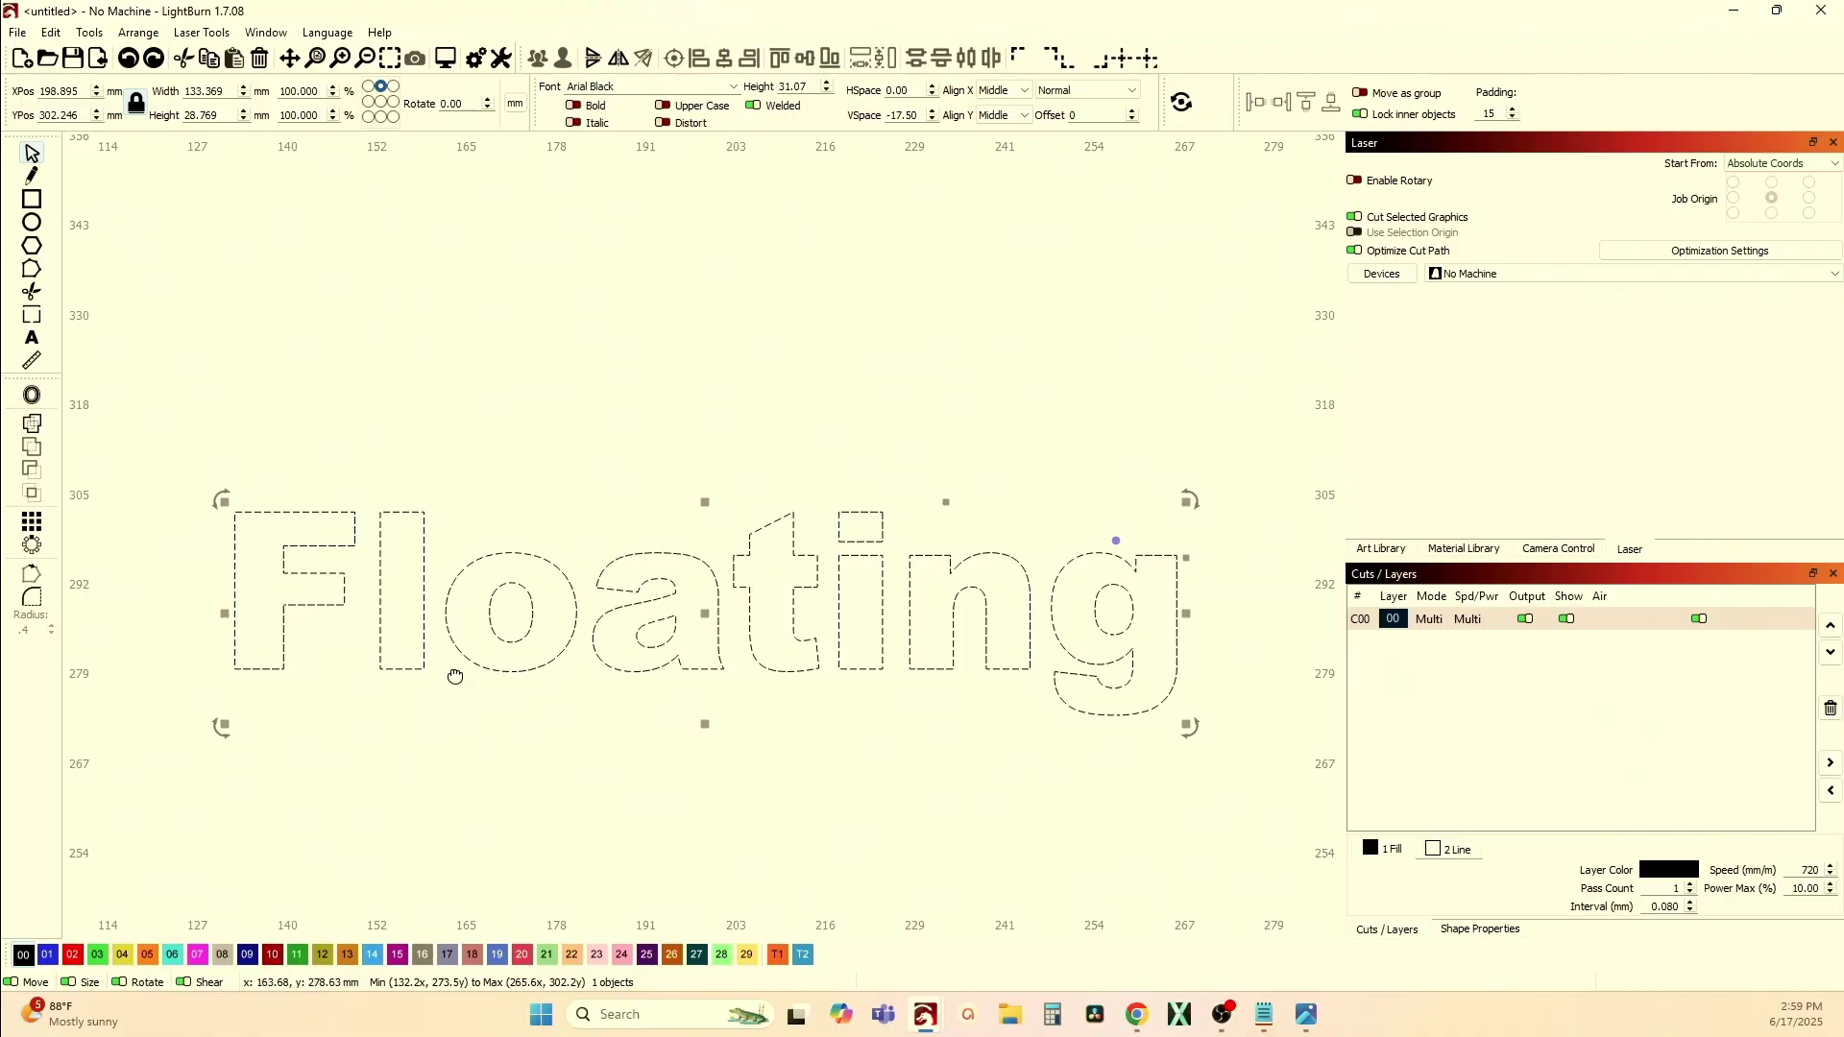
pyautogui.scroll(-1, 459, 639)
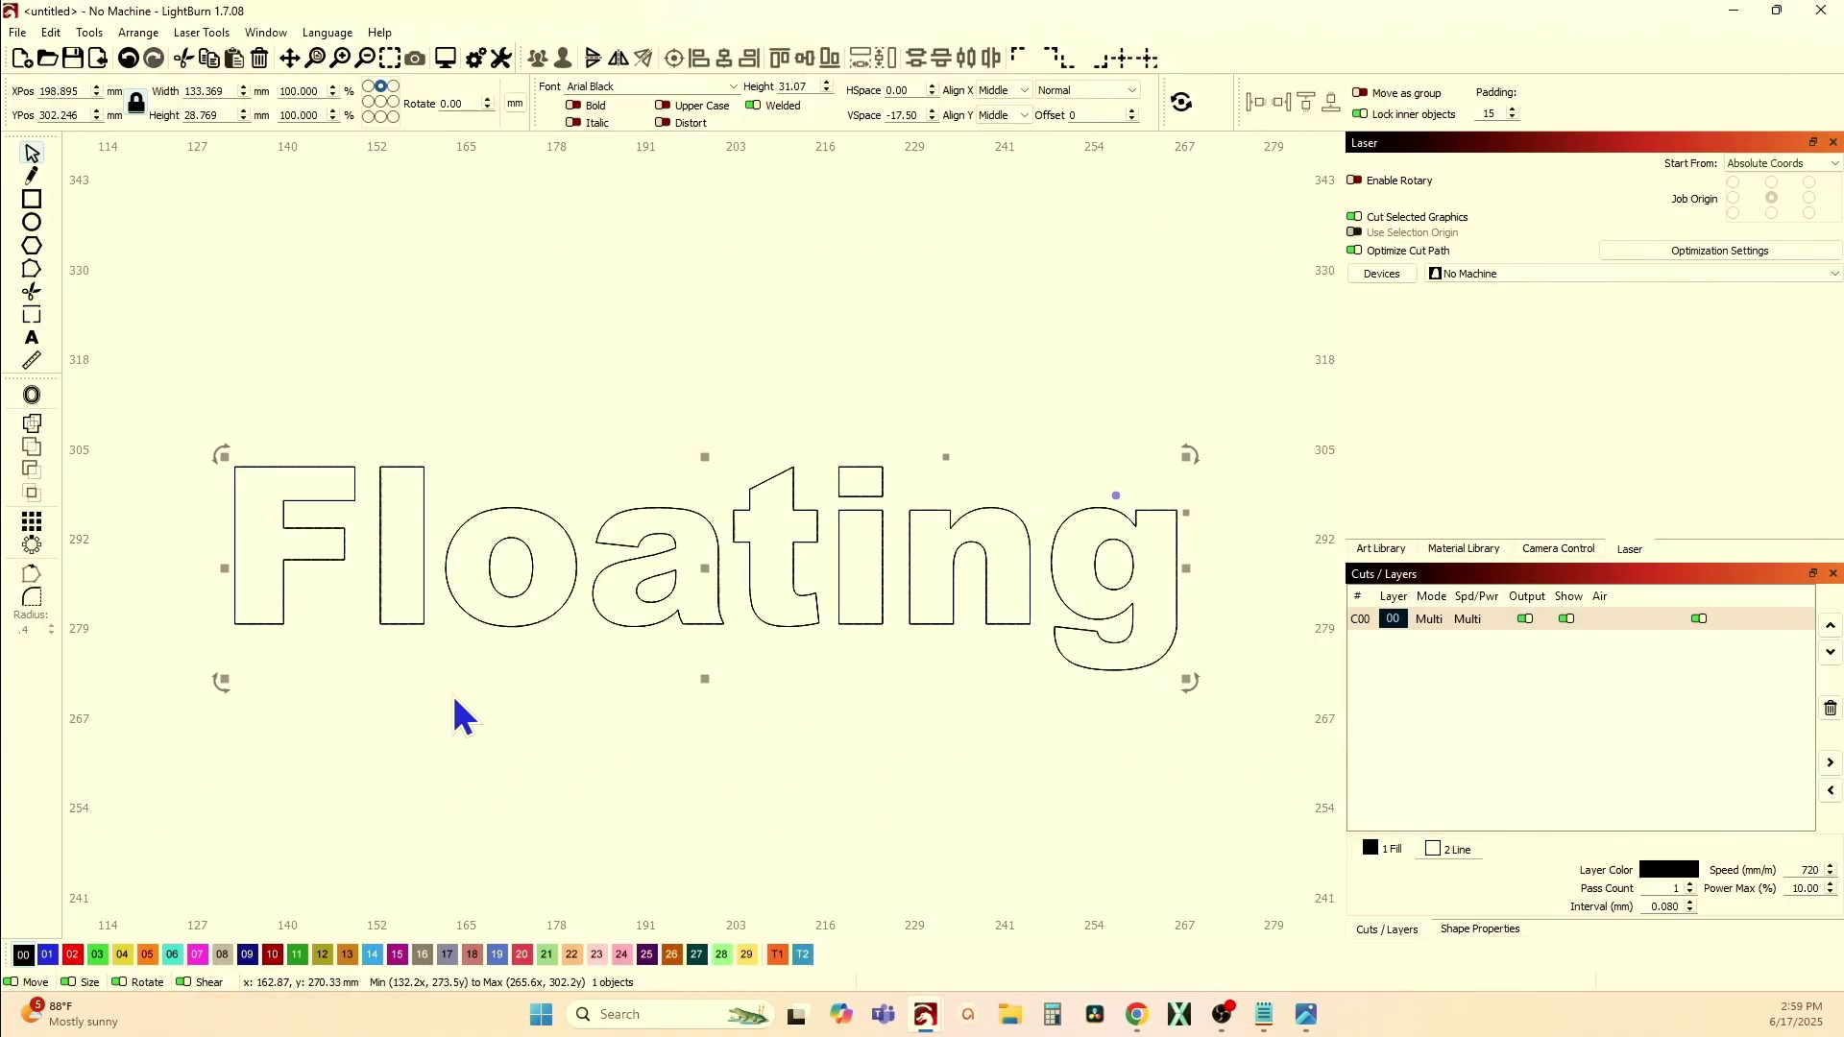
pyautogui.hotkey('ctrl', 'd')
pyautogui.press('Right')
pyautogui.press('Right')
pyautogui.press('Right')
pyautogui.press('Down')
pyautogui.press('Down')
pyautogui.press('Down')
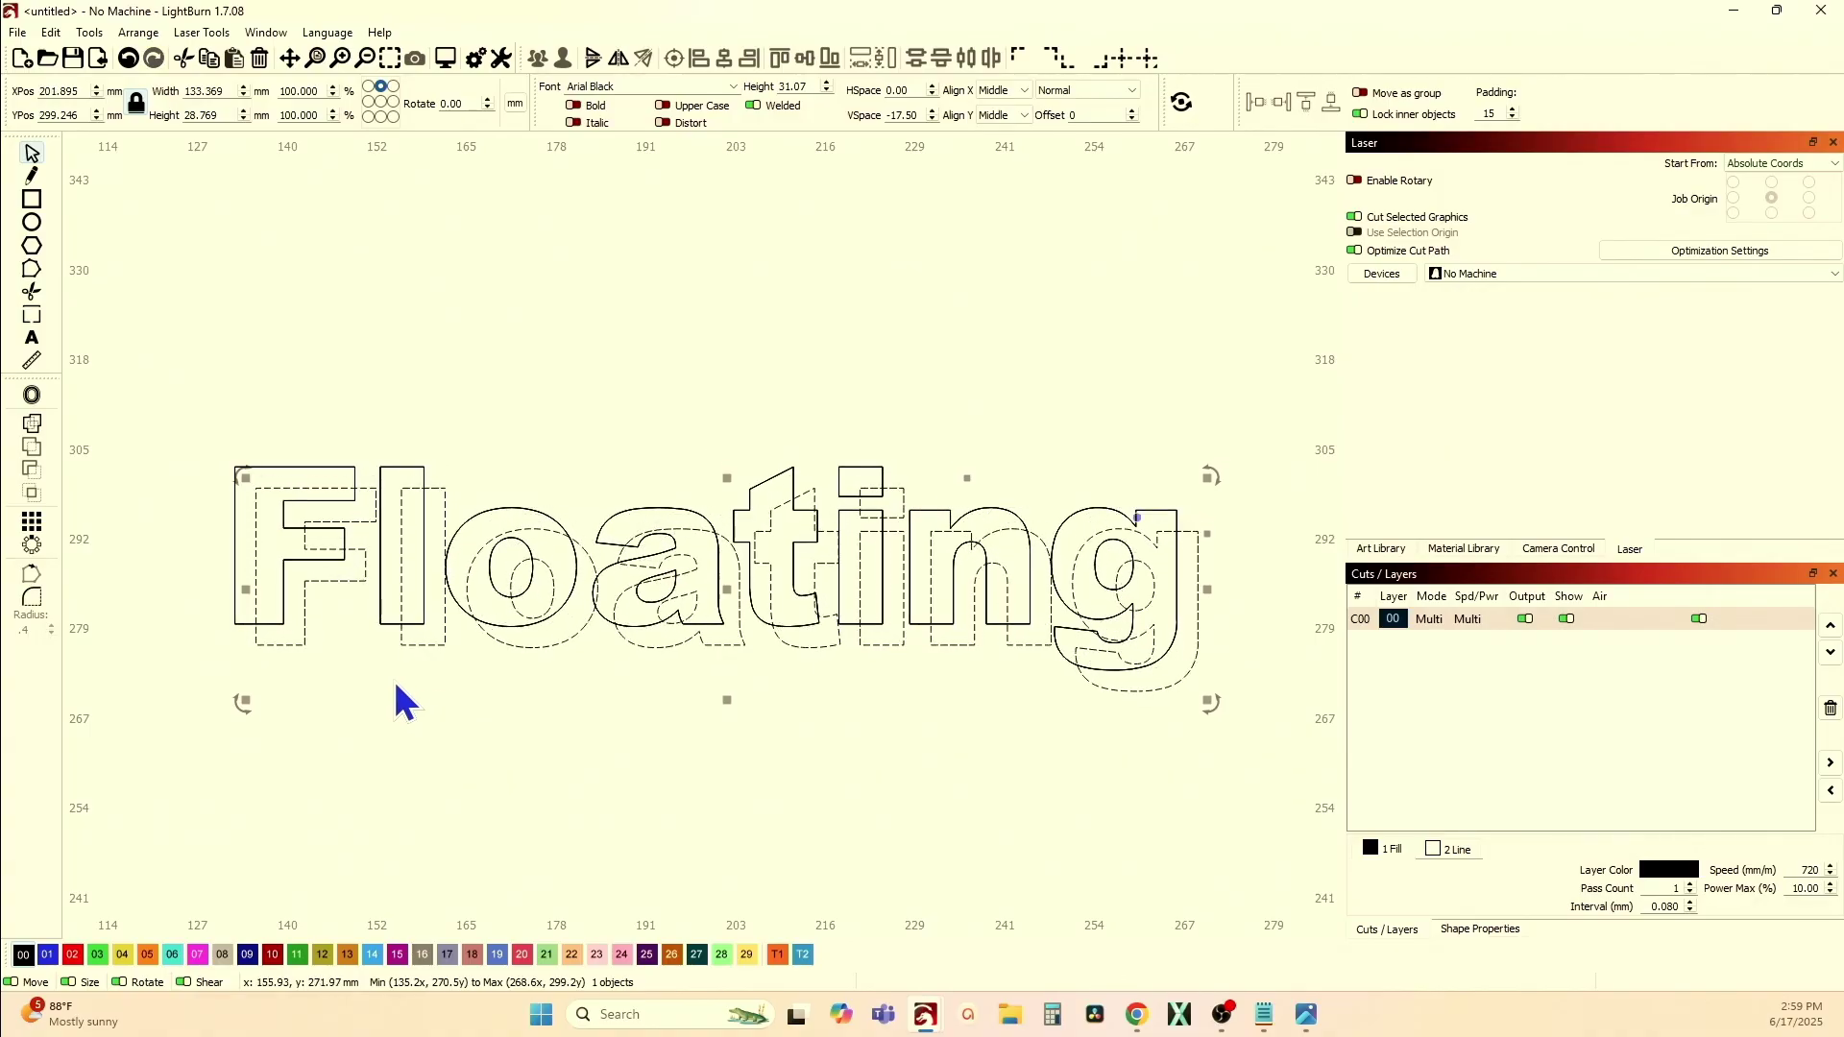
# - Duplicate the original Floating text again and move this copy 1 mm right and 1 mm down
pyautogui.scroll(3, 227, 519)
pyautogui.click(243, 504)
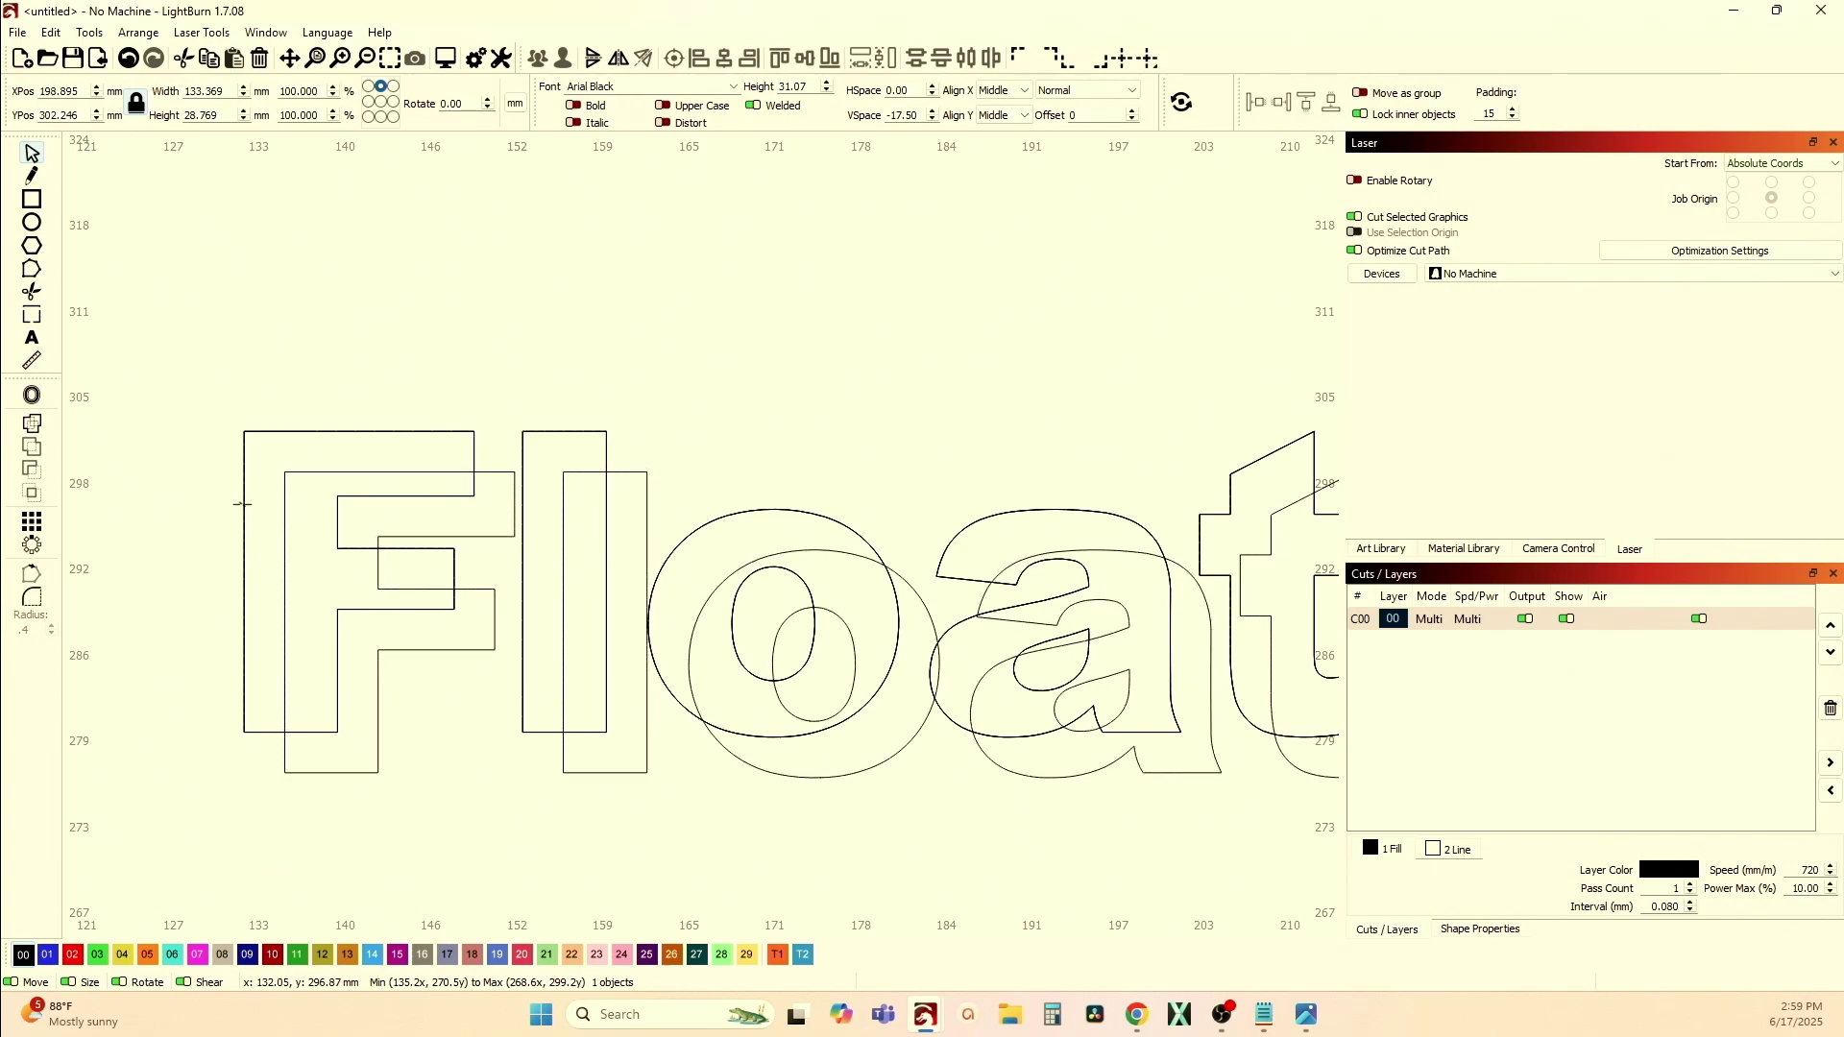
pyautogui.hotkey('ctrl', 'd')
pyautogui.press('Right')
pyautogui.press('Down')
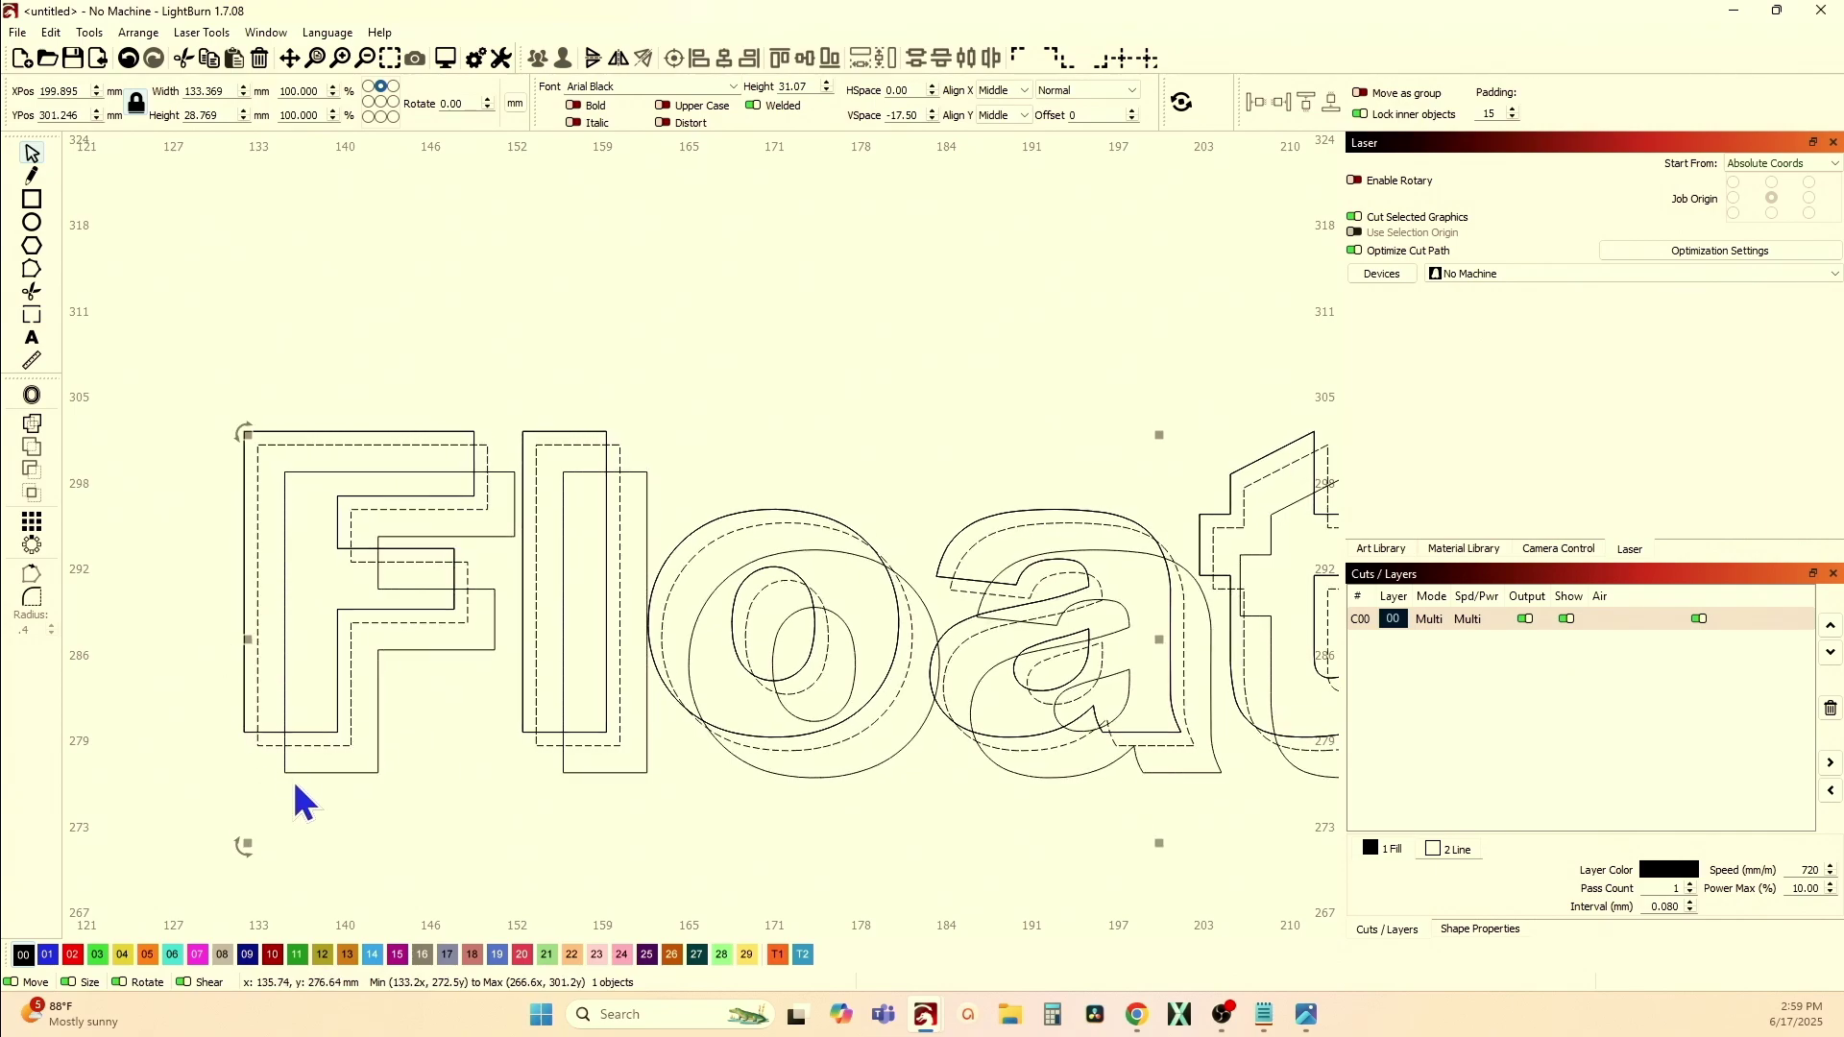
# - Subtract the 1 mm shifted copy and the original Floating text from the 3 mm shifted copy, keeping the original
pyautogui.press('Right')
pyautogui.press('Right')
pyautogui.press('Down')
pyautogui.press('Down')
pyautogui.keyDown('shift'); pyautogui.click(256, 743); pyautogui.keyUp('shift')
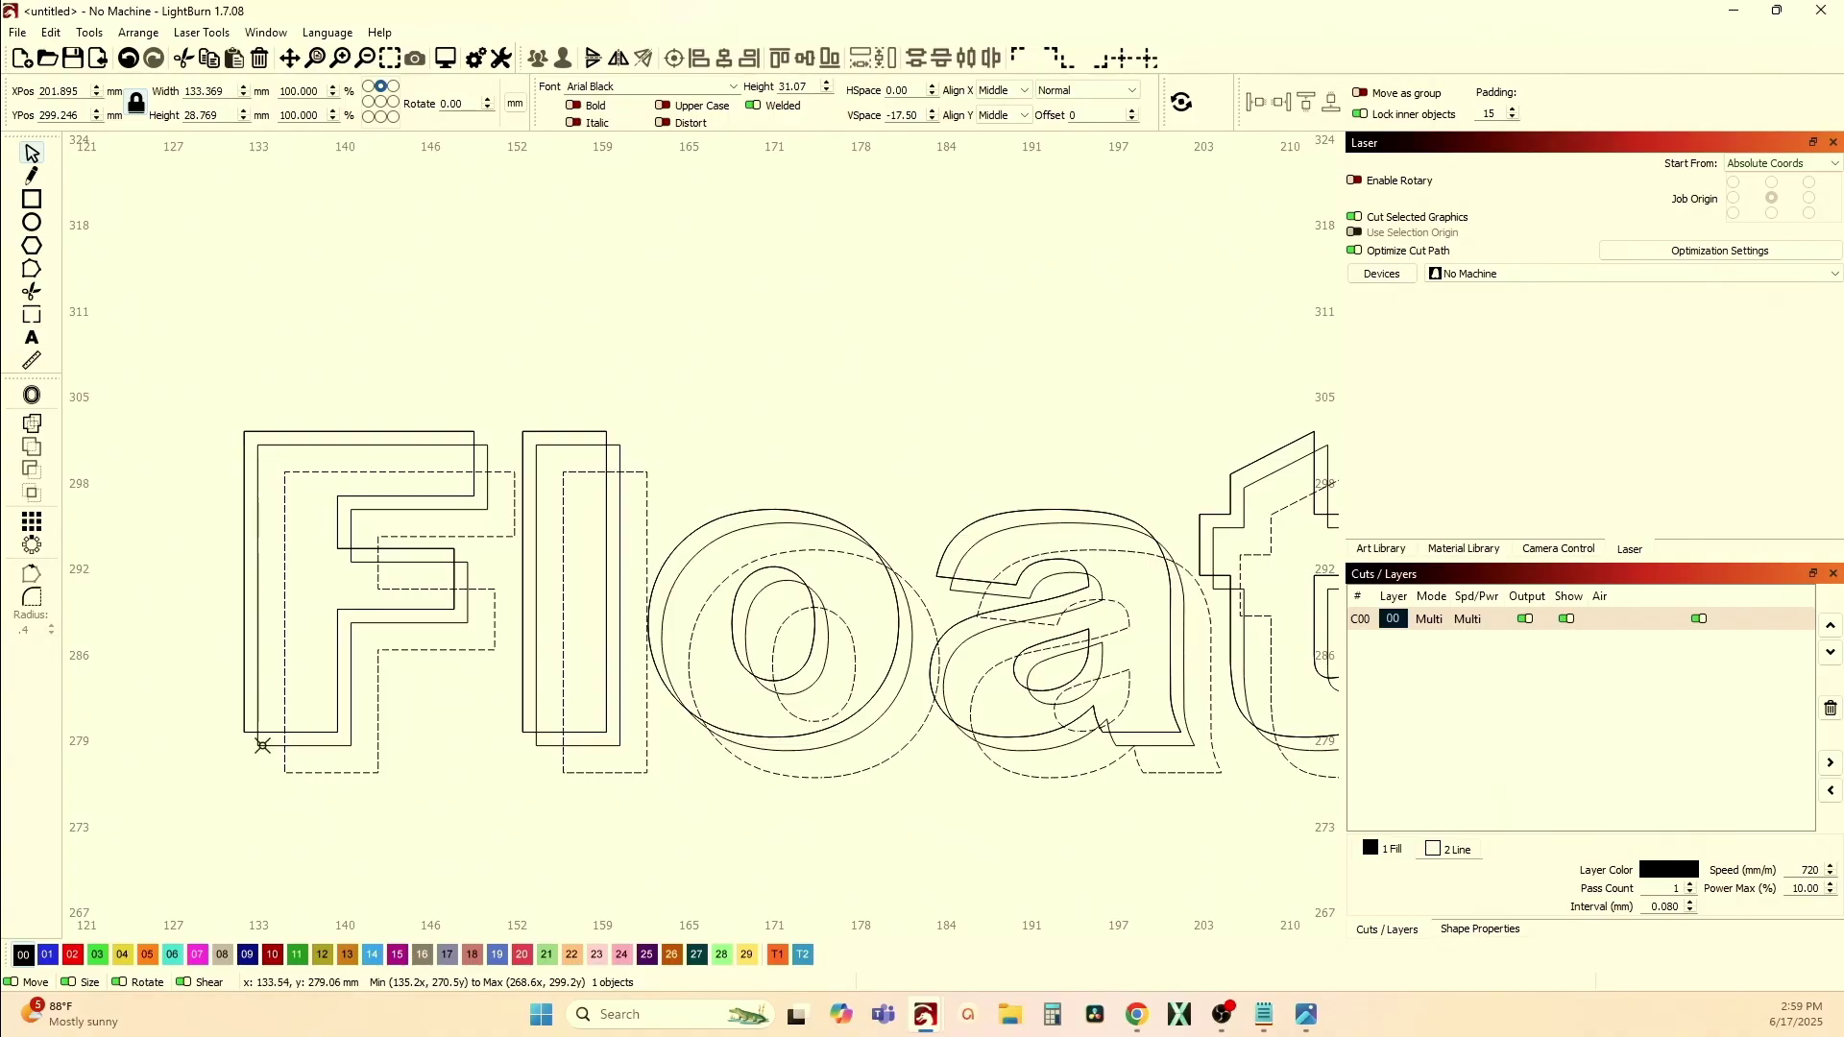
pyautogui.click(31, 469)
pyautogui.keyDown('shift'); pyautogui.click(245, 720); pyautogui.keyUp('shift')
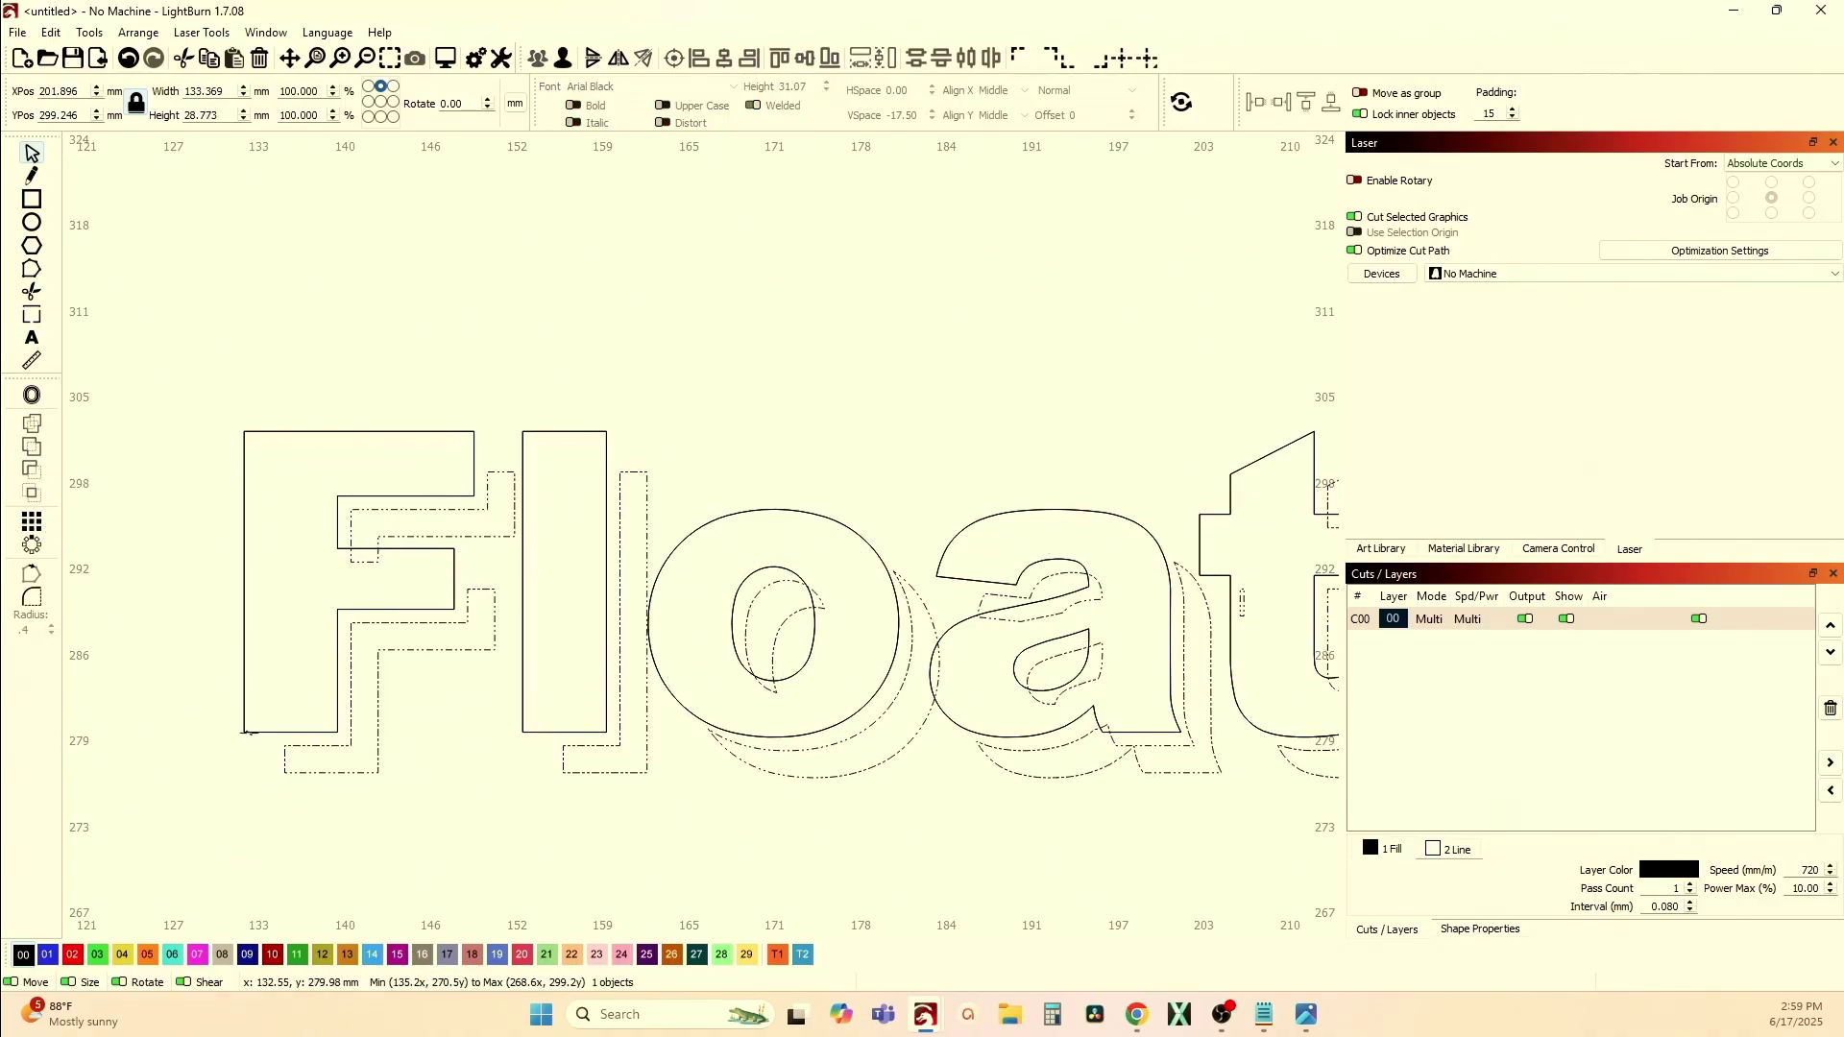
pyautogui.click(32, 493)
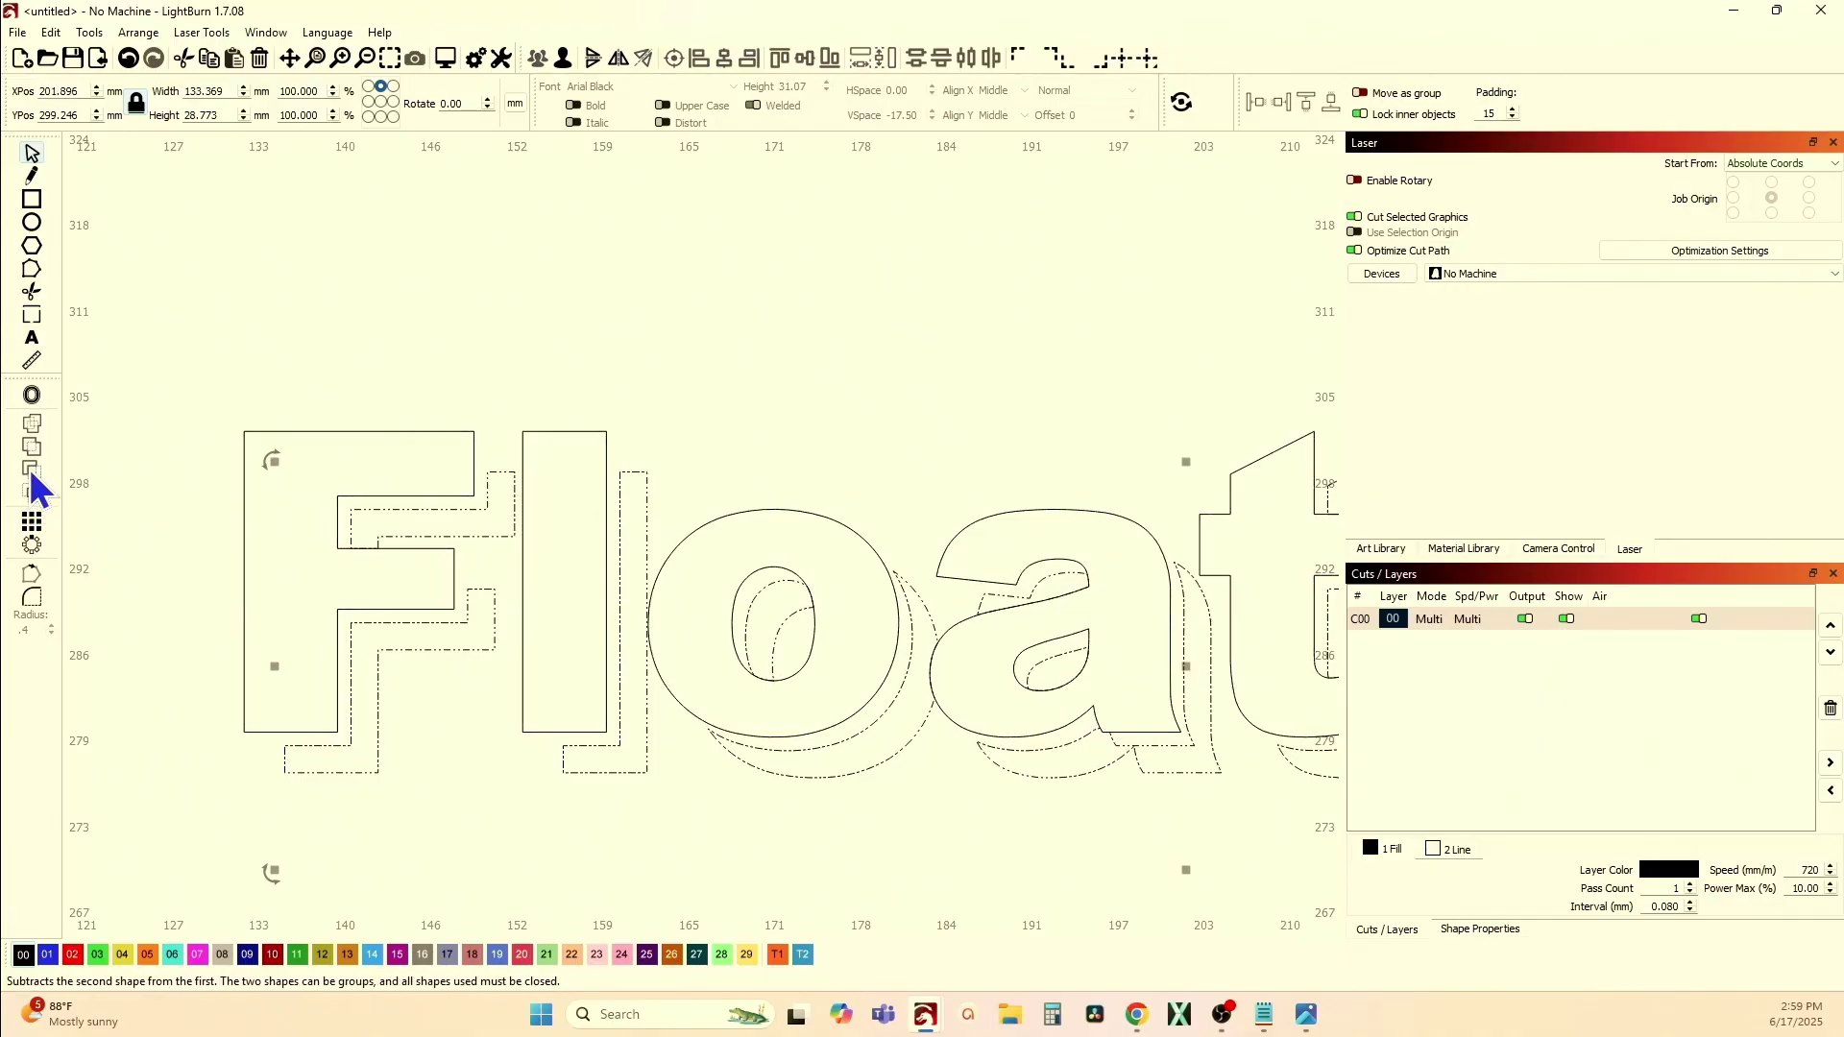
# - Offset the original Floating text inward by 0.20 mm to give the letters an outline
pyautogui.click(245, 547)
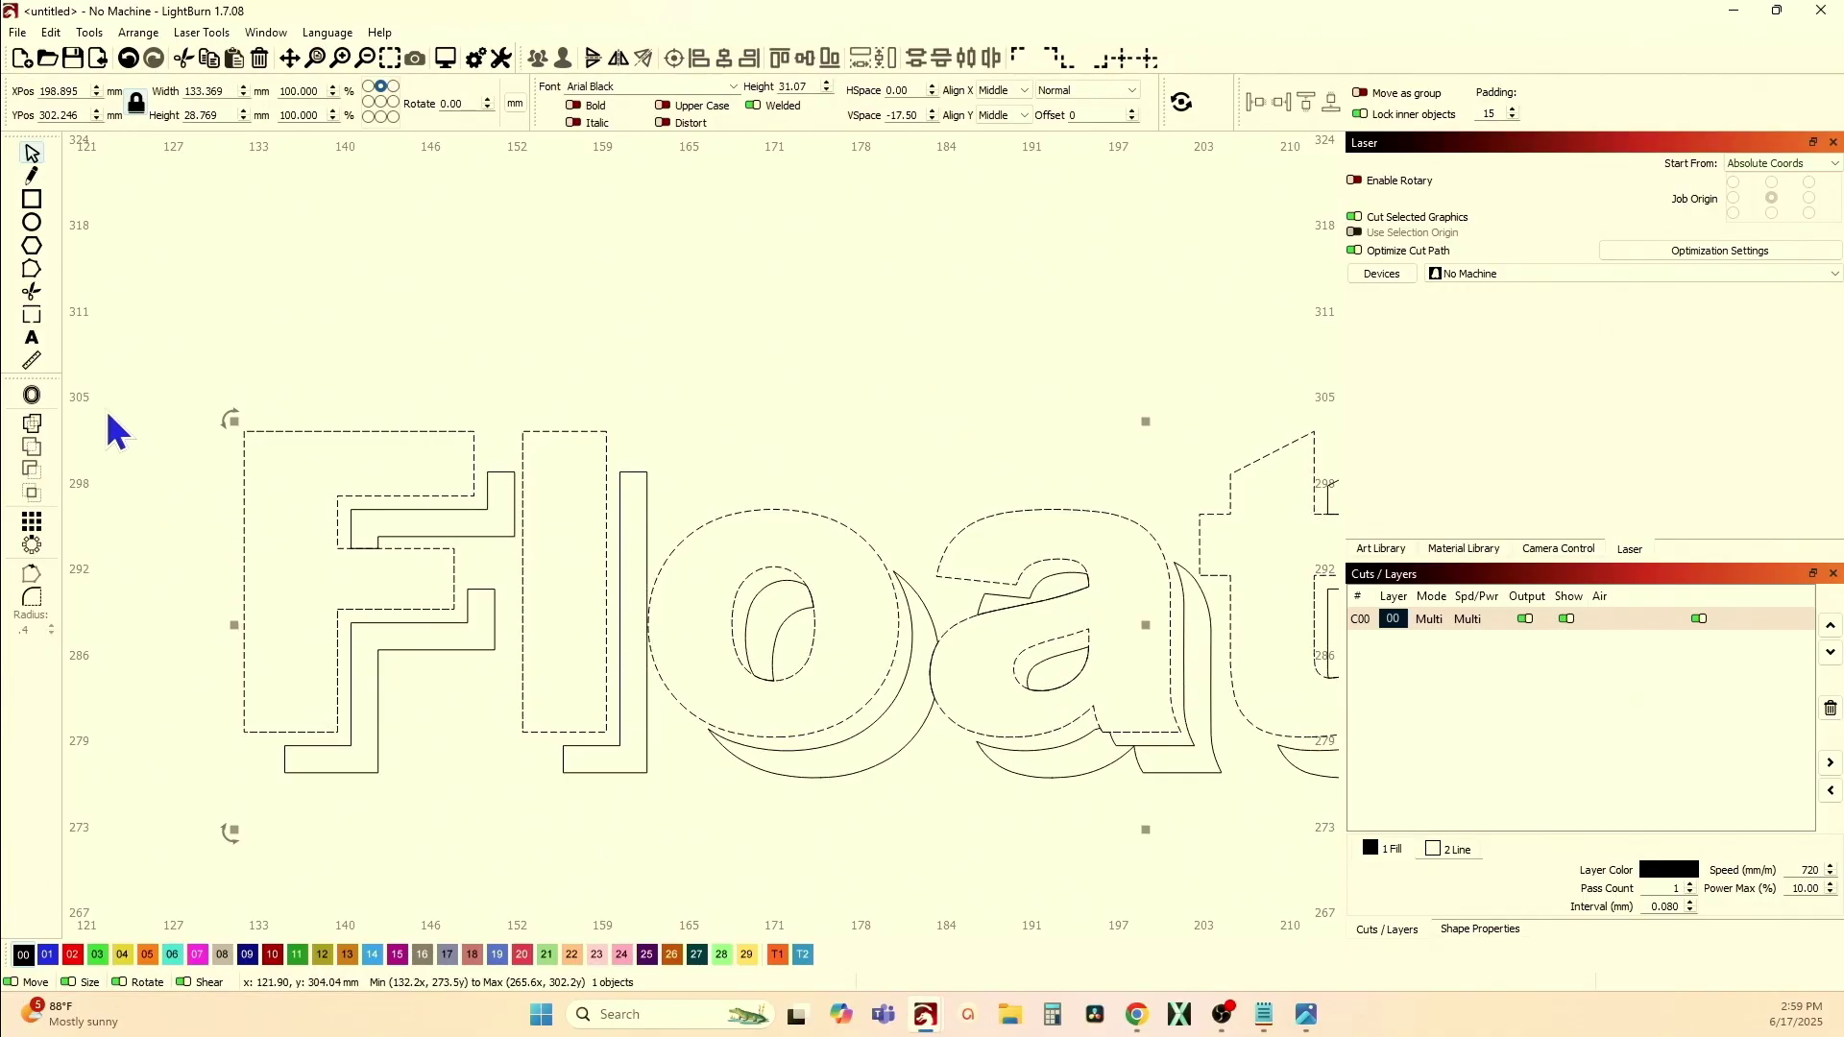
pyautogui.click(33, 397)
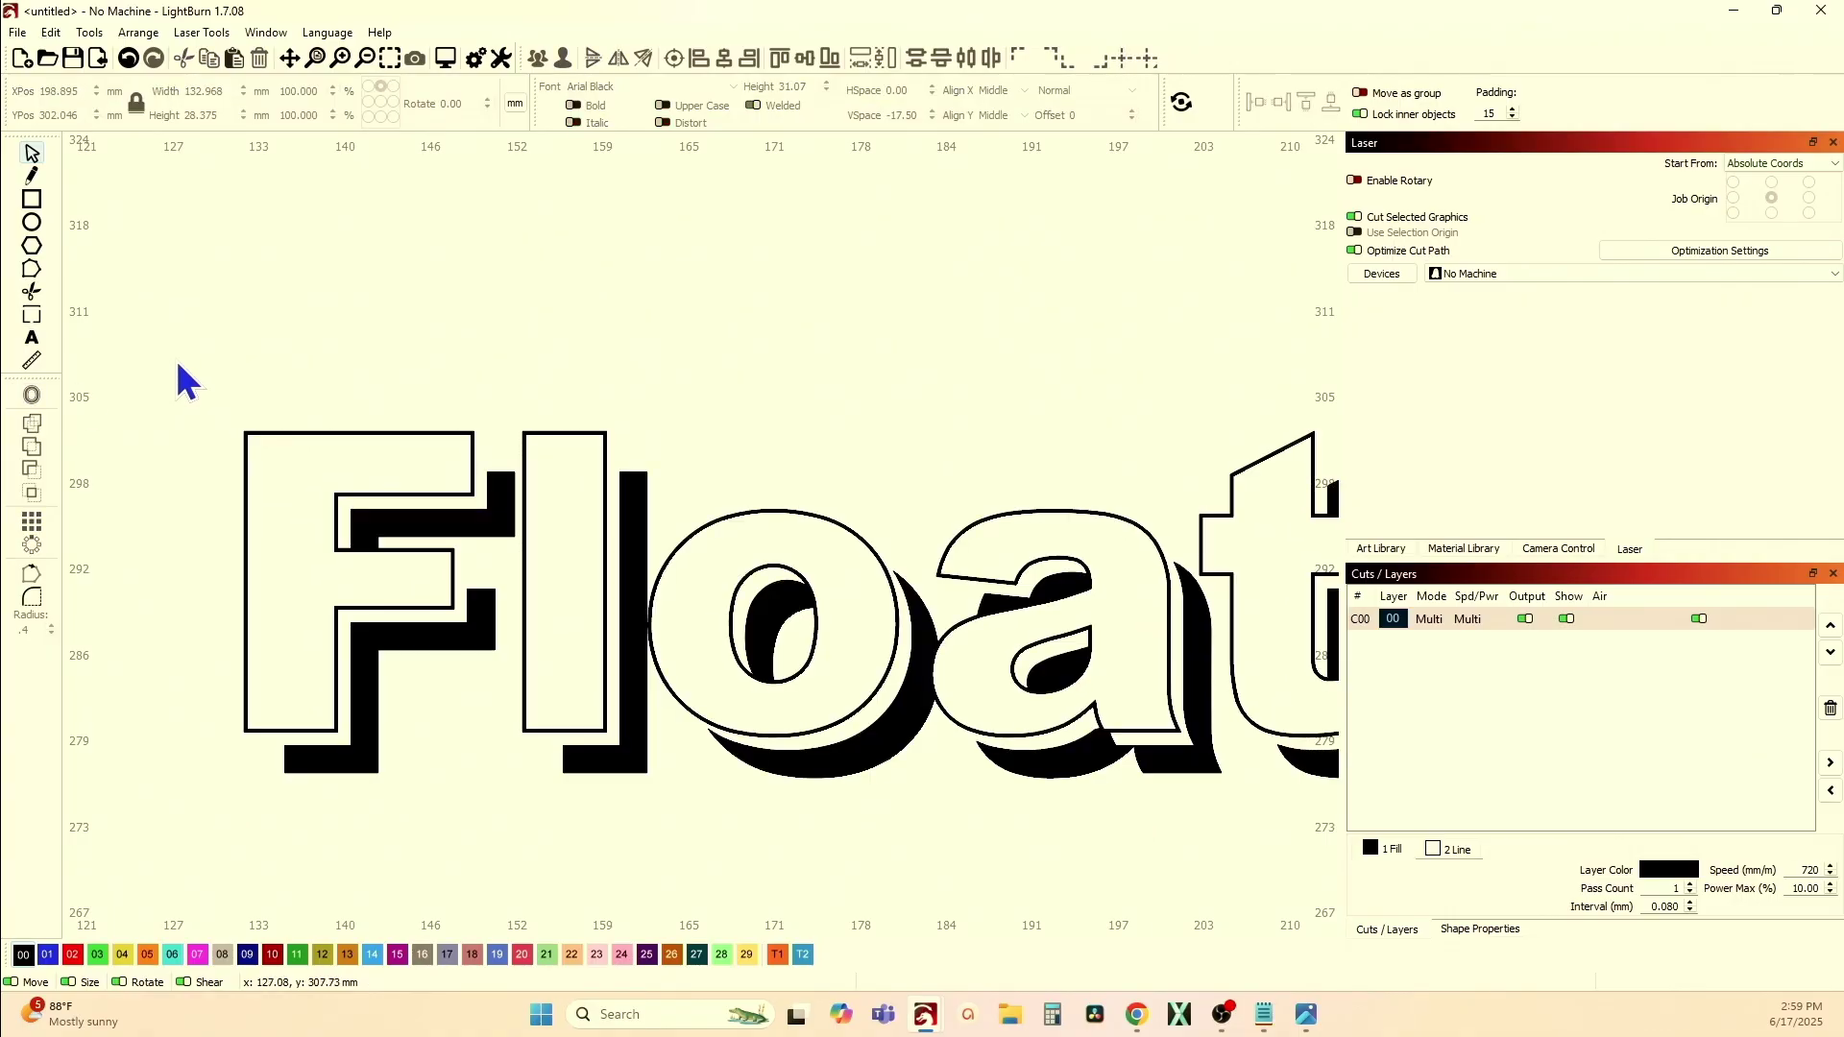
pyautogui.scroll(-3, 178, 379)
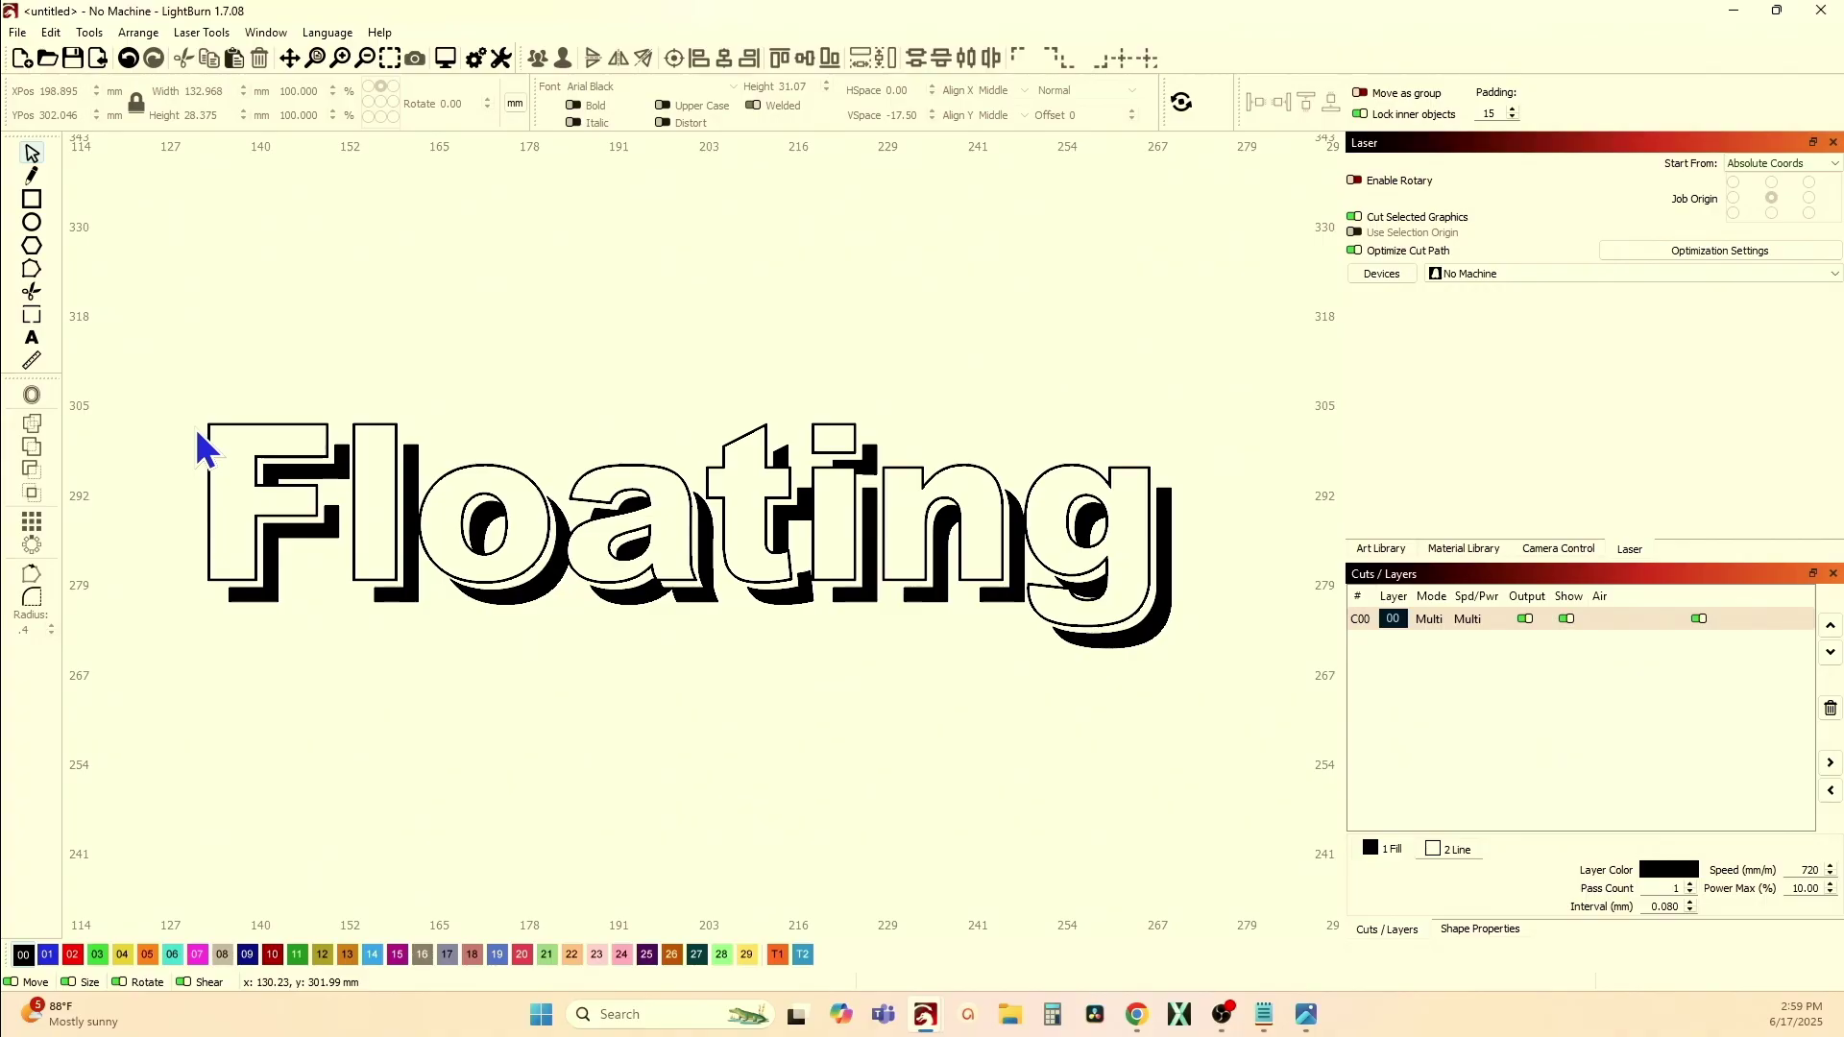
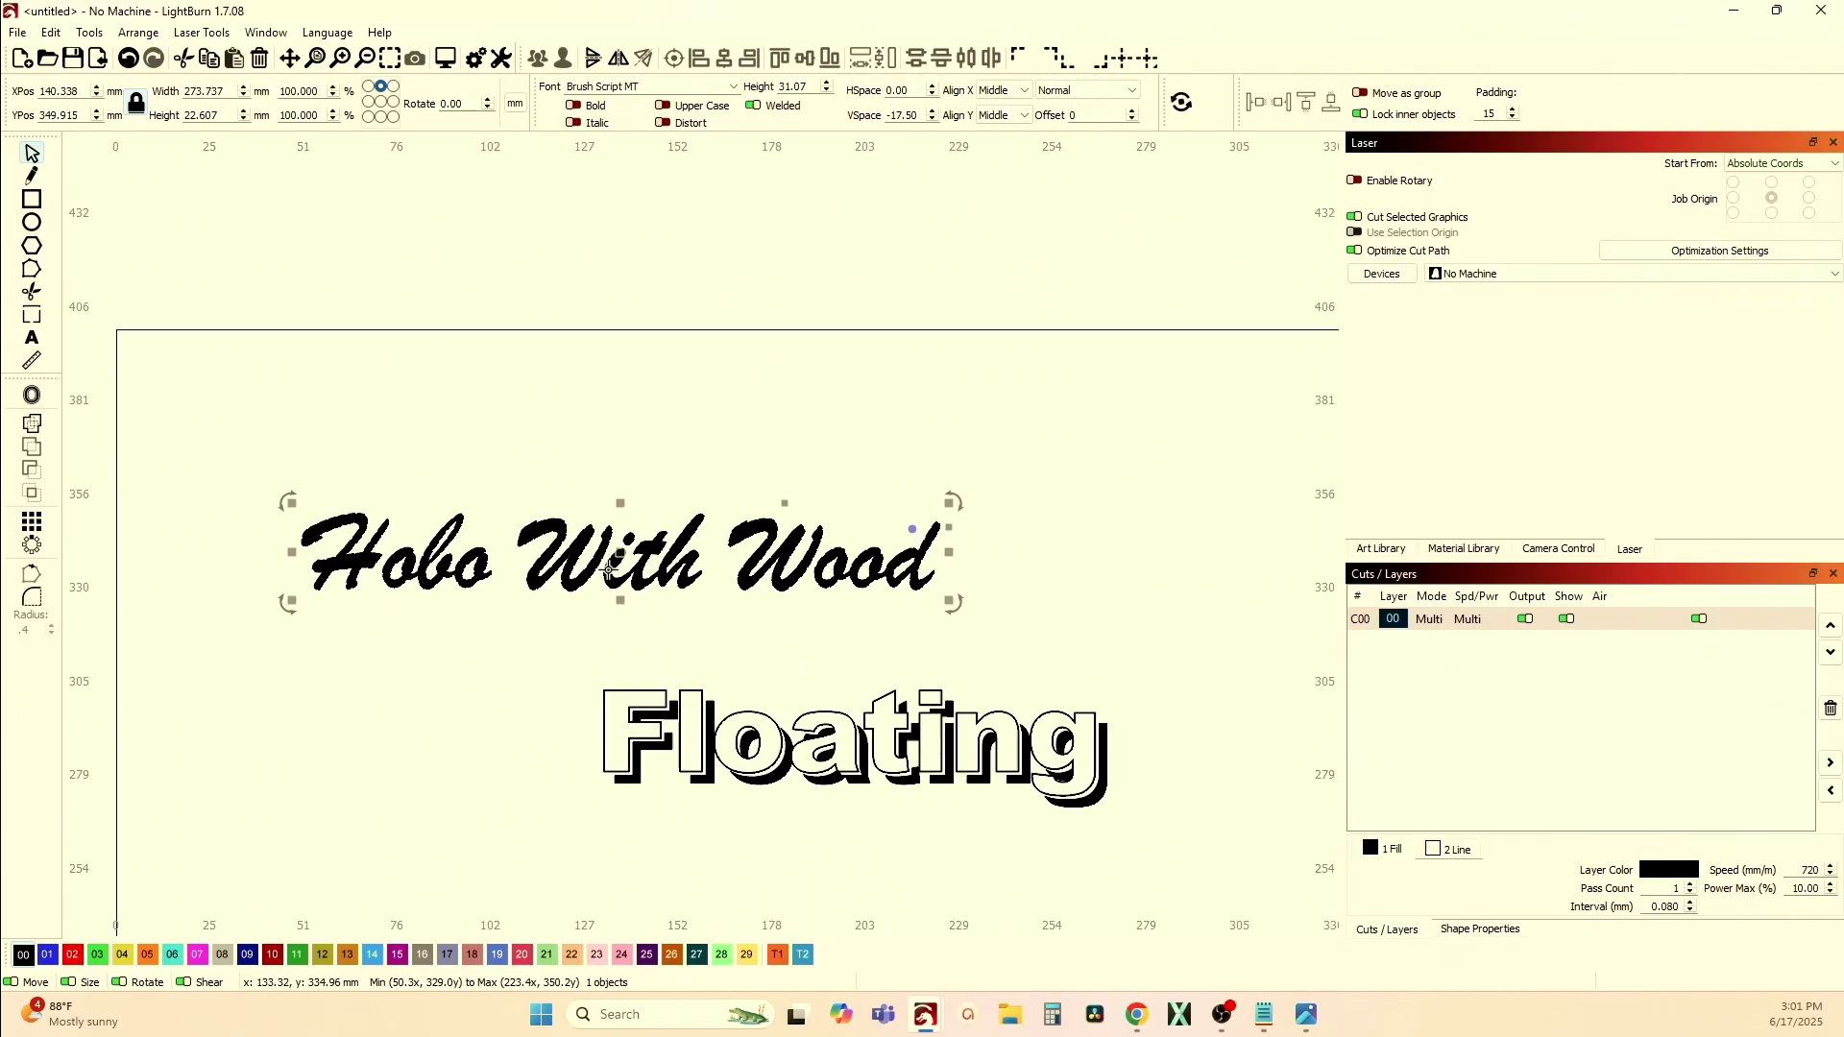
# - Make the Hobo With Wood text bold
pyautogui.scroll(-2, 653, 591)
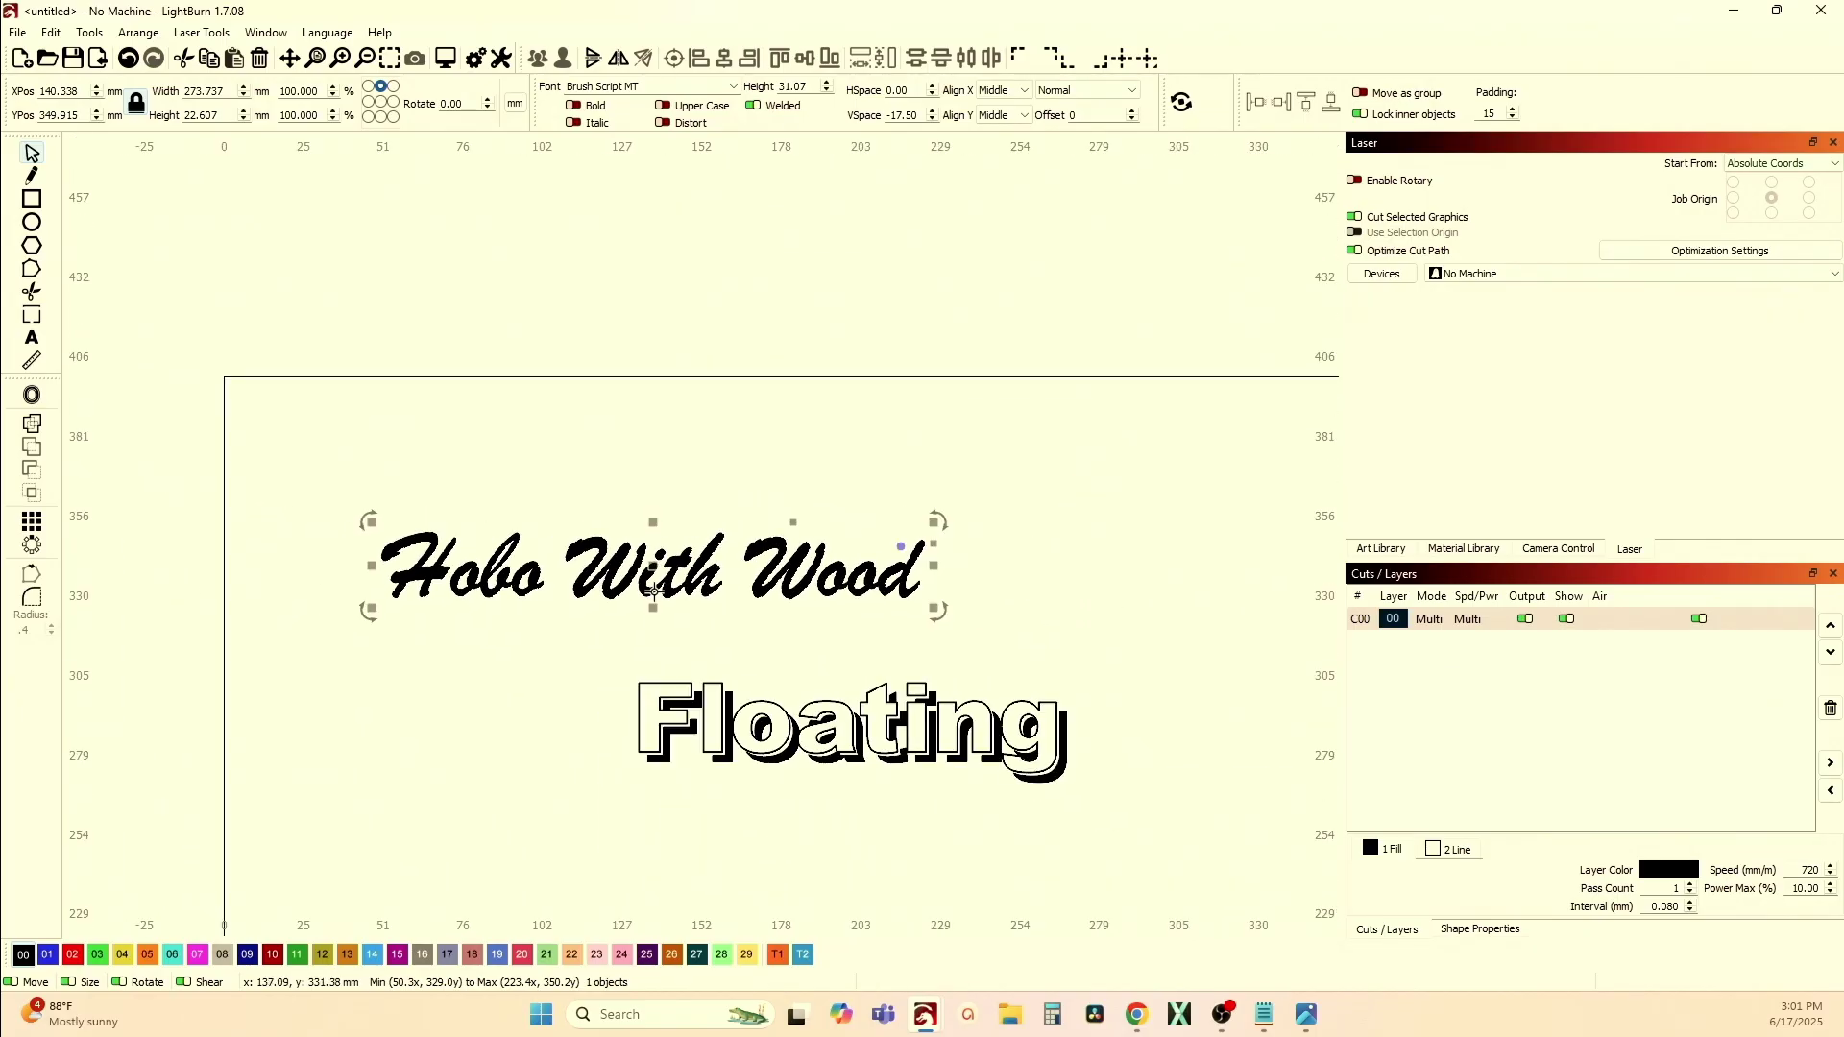
pyautogui.click(588, 107)
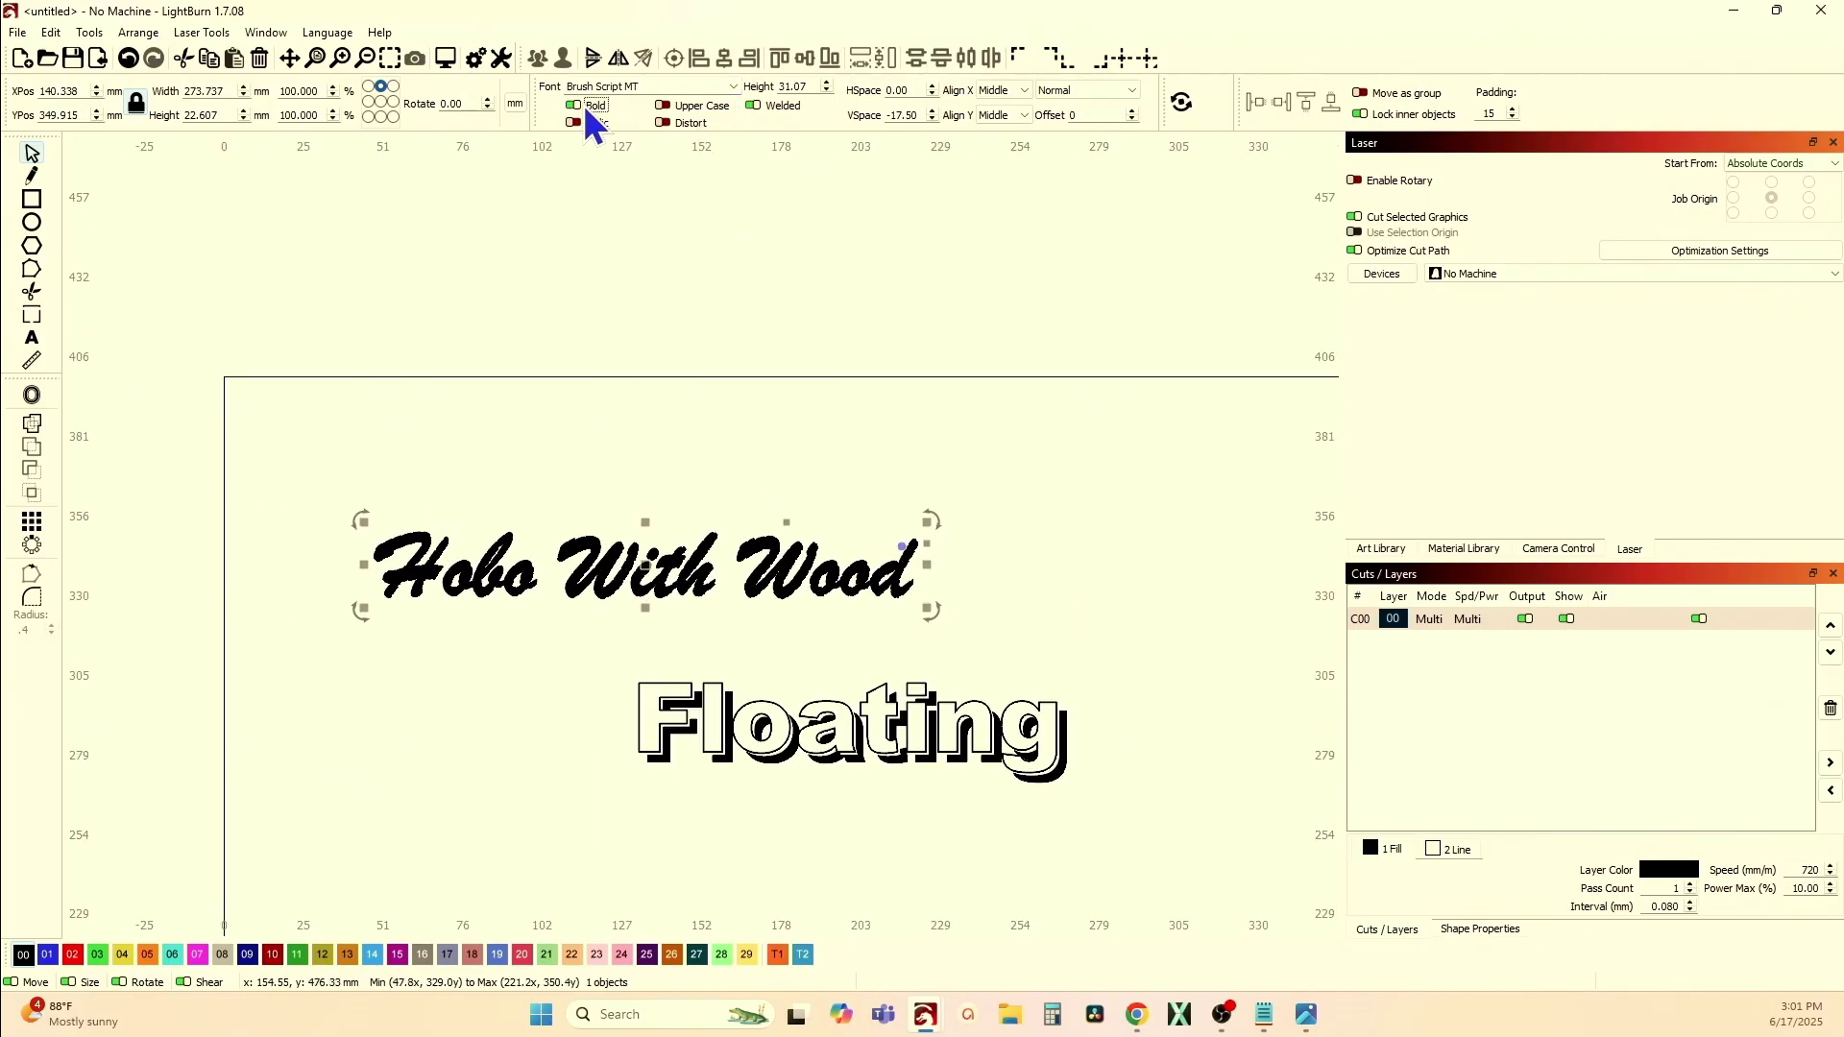
pyautogui.scroll(-2, 687, 578)
# - Delete the complete Floating shadow lettering below the Hobo With Wood text
pyautogui.click(768, 684)
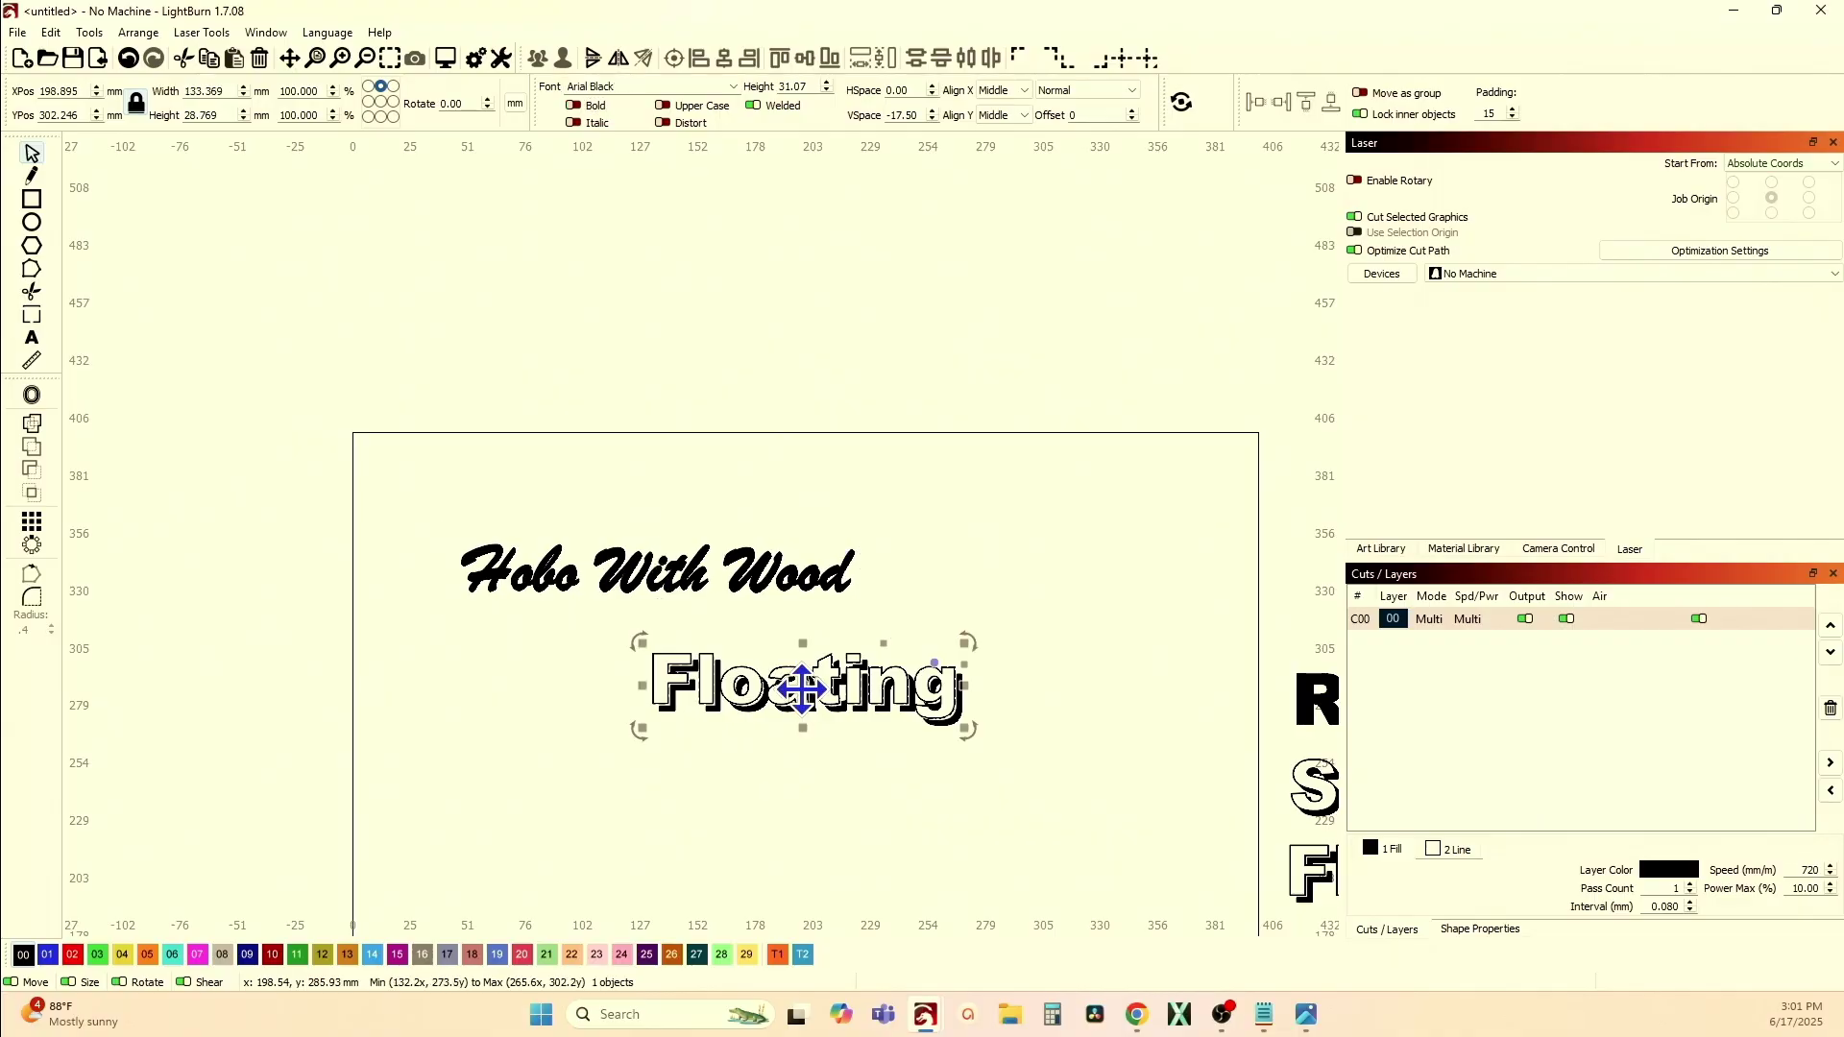
pyautogui.click(530, 648)
pyautogui.moveTo(638, 636); pyautogui.dragTo(1012, 794)
pyautogui.press('Delete')
pyautogui.scroll(-2, 811, 688)
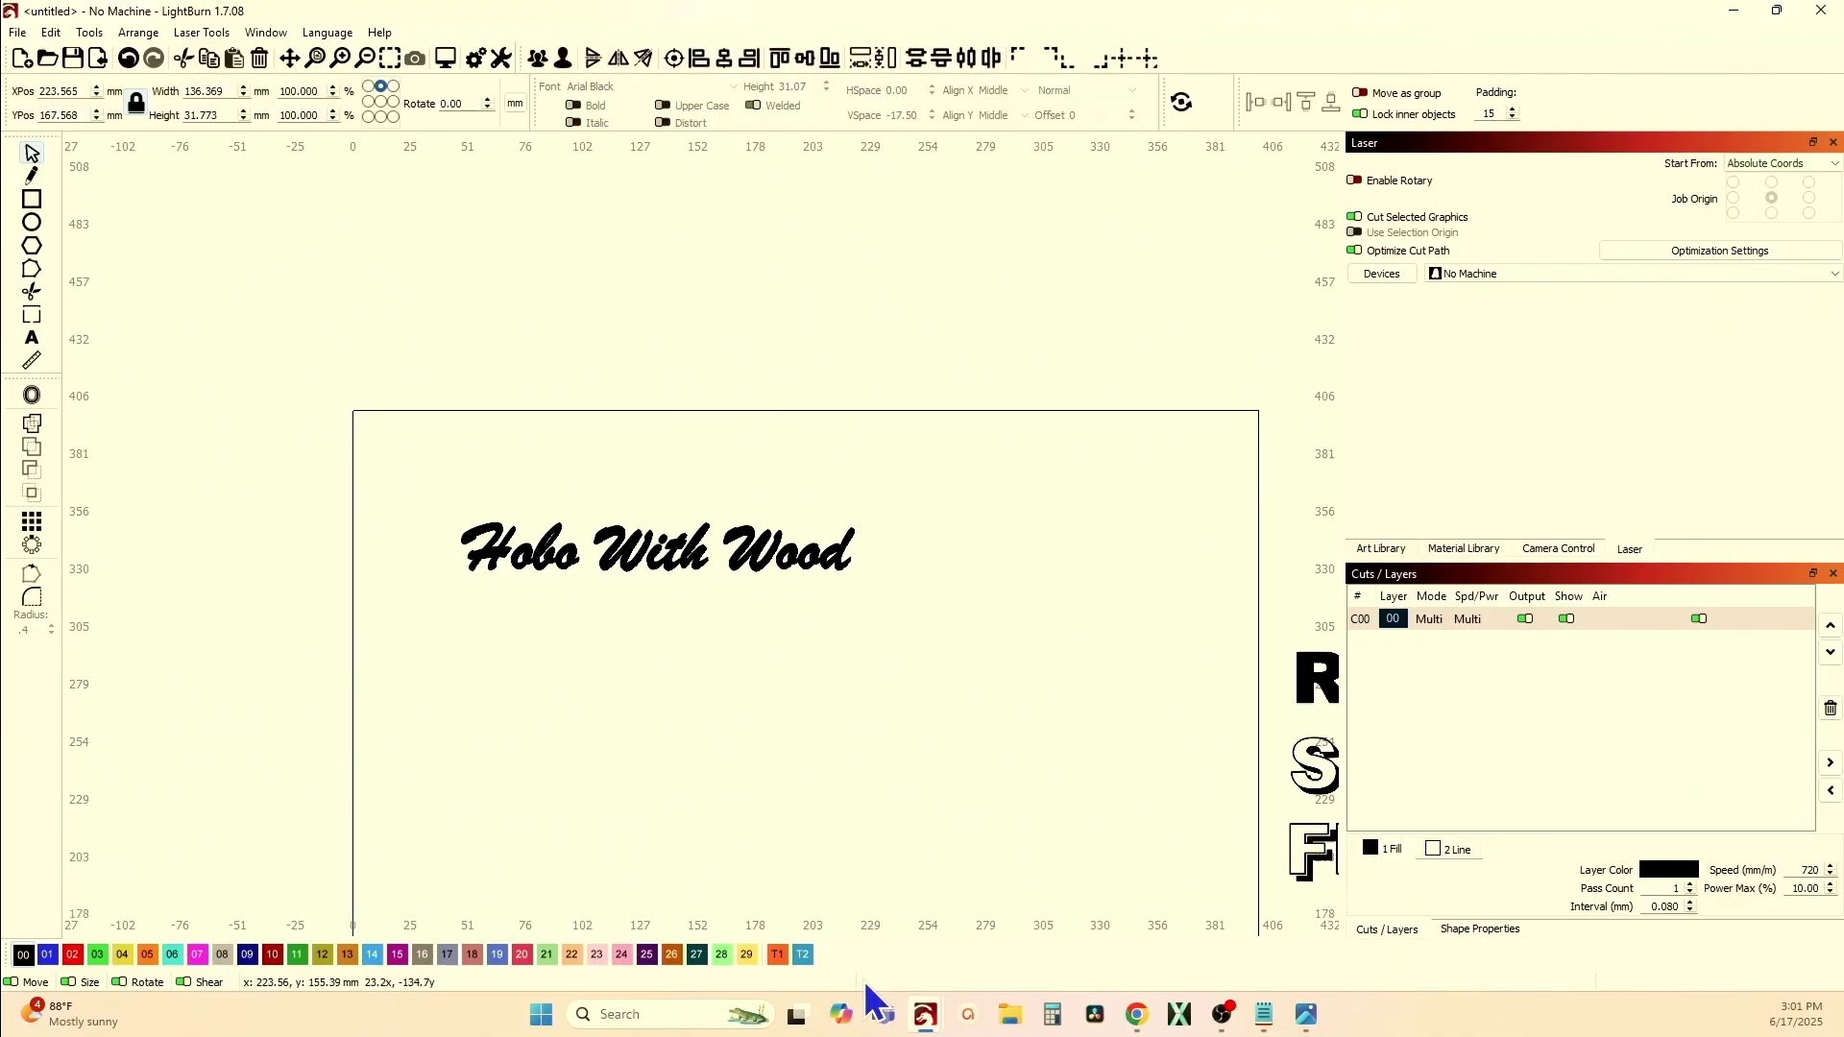
# - Move the Hobo With Wood text down and right in the workspace and enlarge it to about 305 mm wide
pyautogui.moveTo(413, 415); pyautogui.dragTo(939, 629)
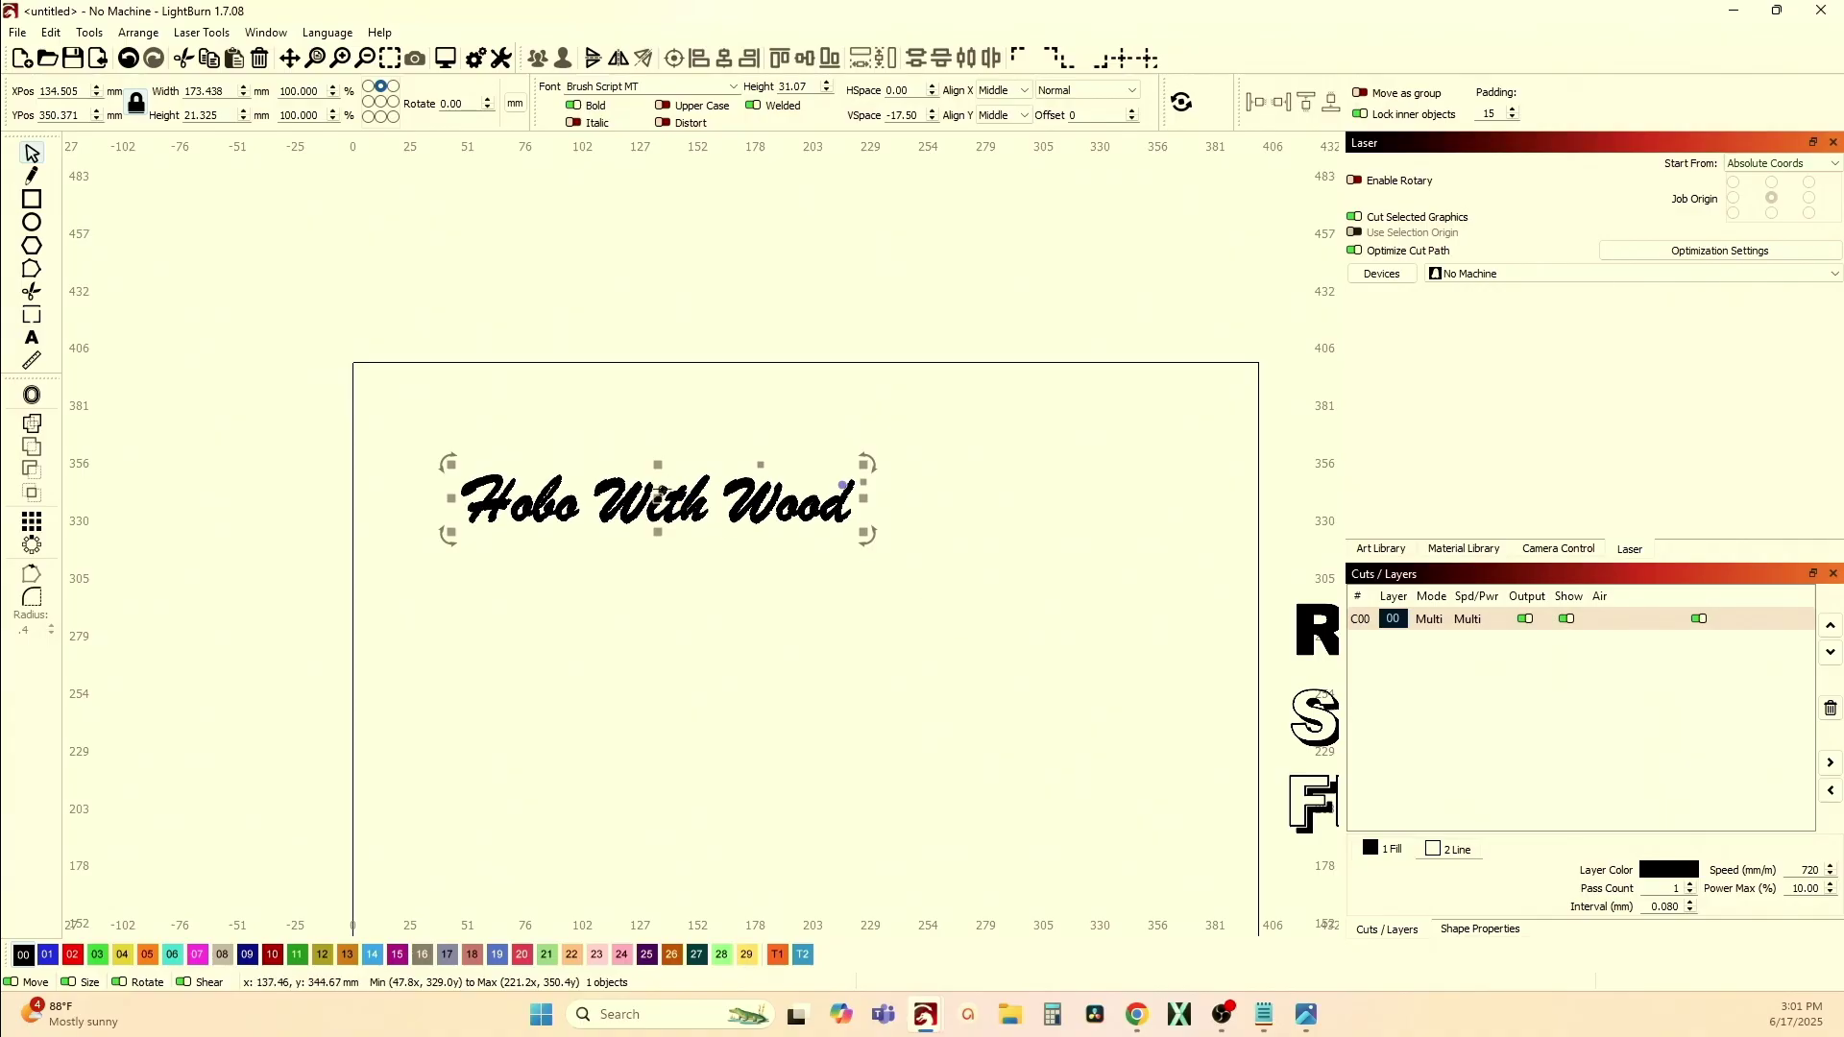
pyautogui.moveTo(654, 498); pyautogui.dragTo(738, 543)
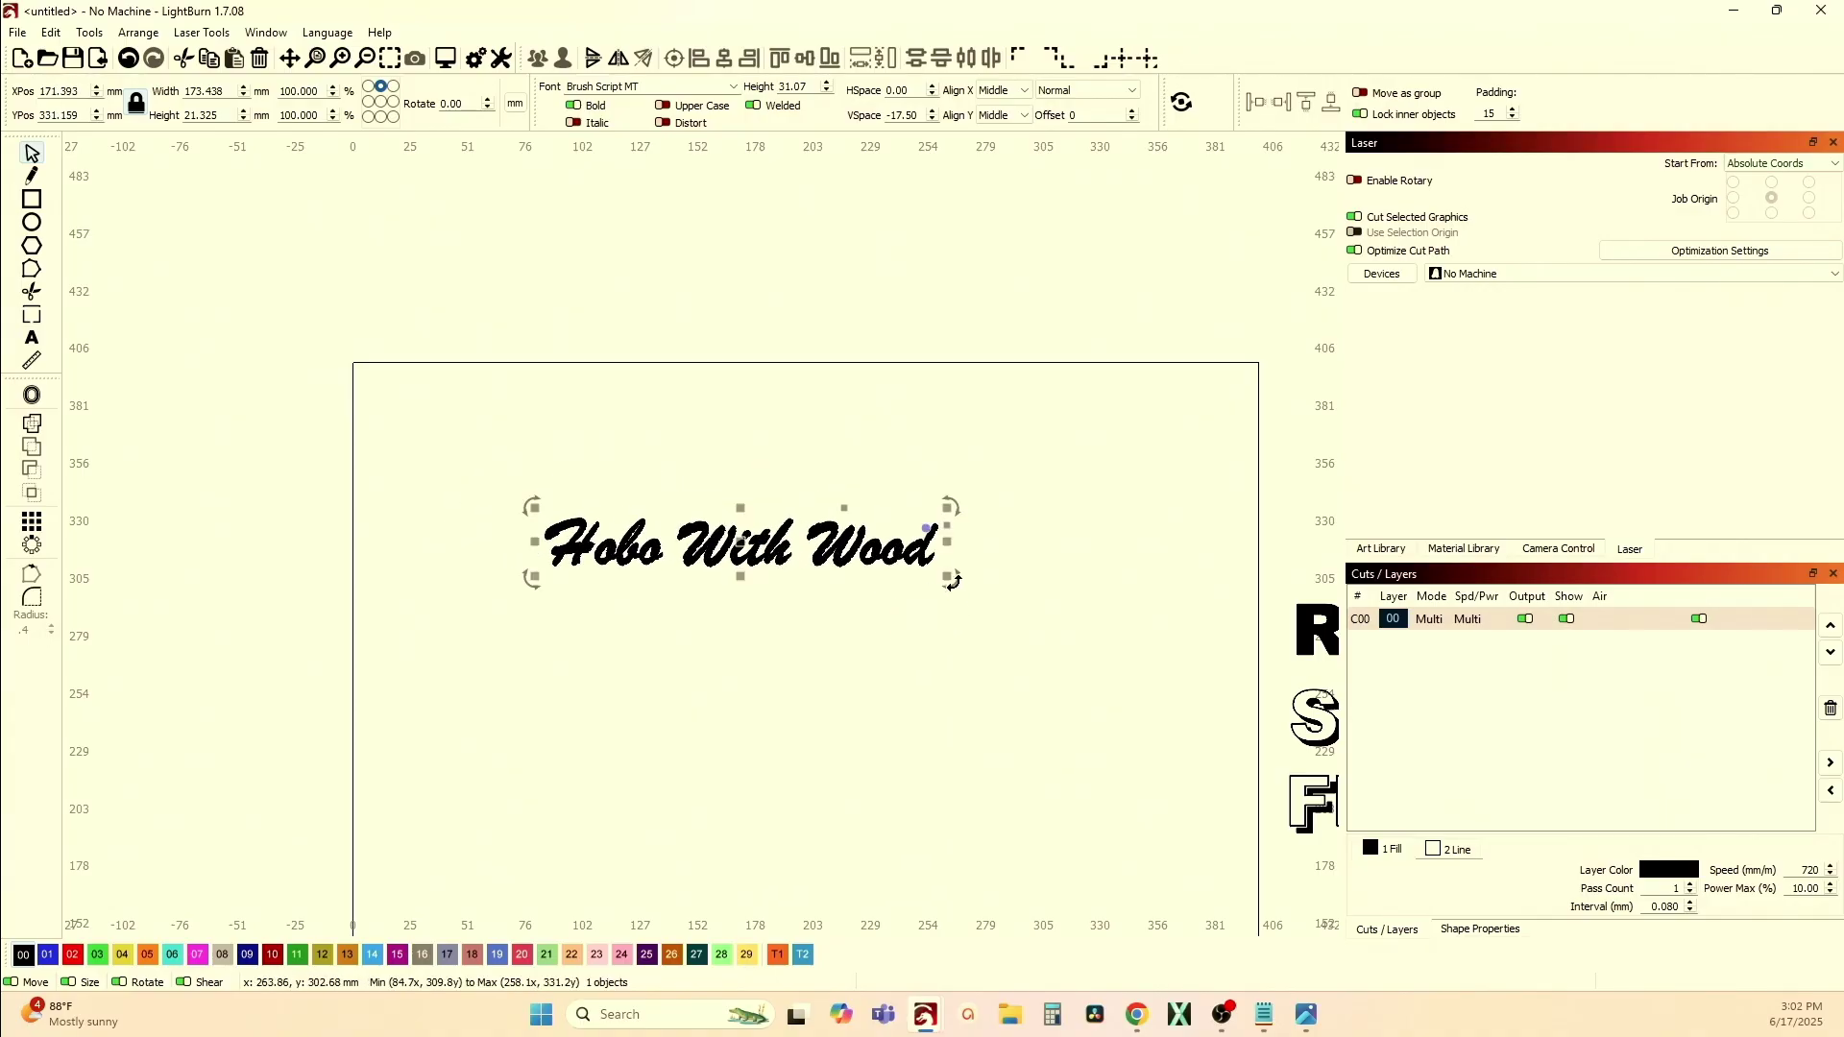
pyautogui.moveTo(951, 579)
pyautogui.mouseDown()
pyautogui.moveTo(967, 605)
pyautogui.moveTo(959, 589)
pyautogui.mouseUp()
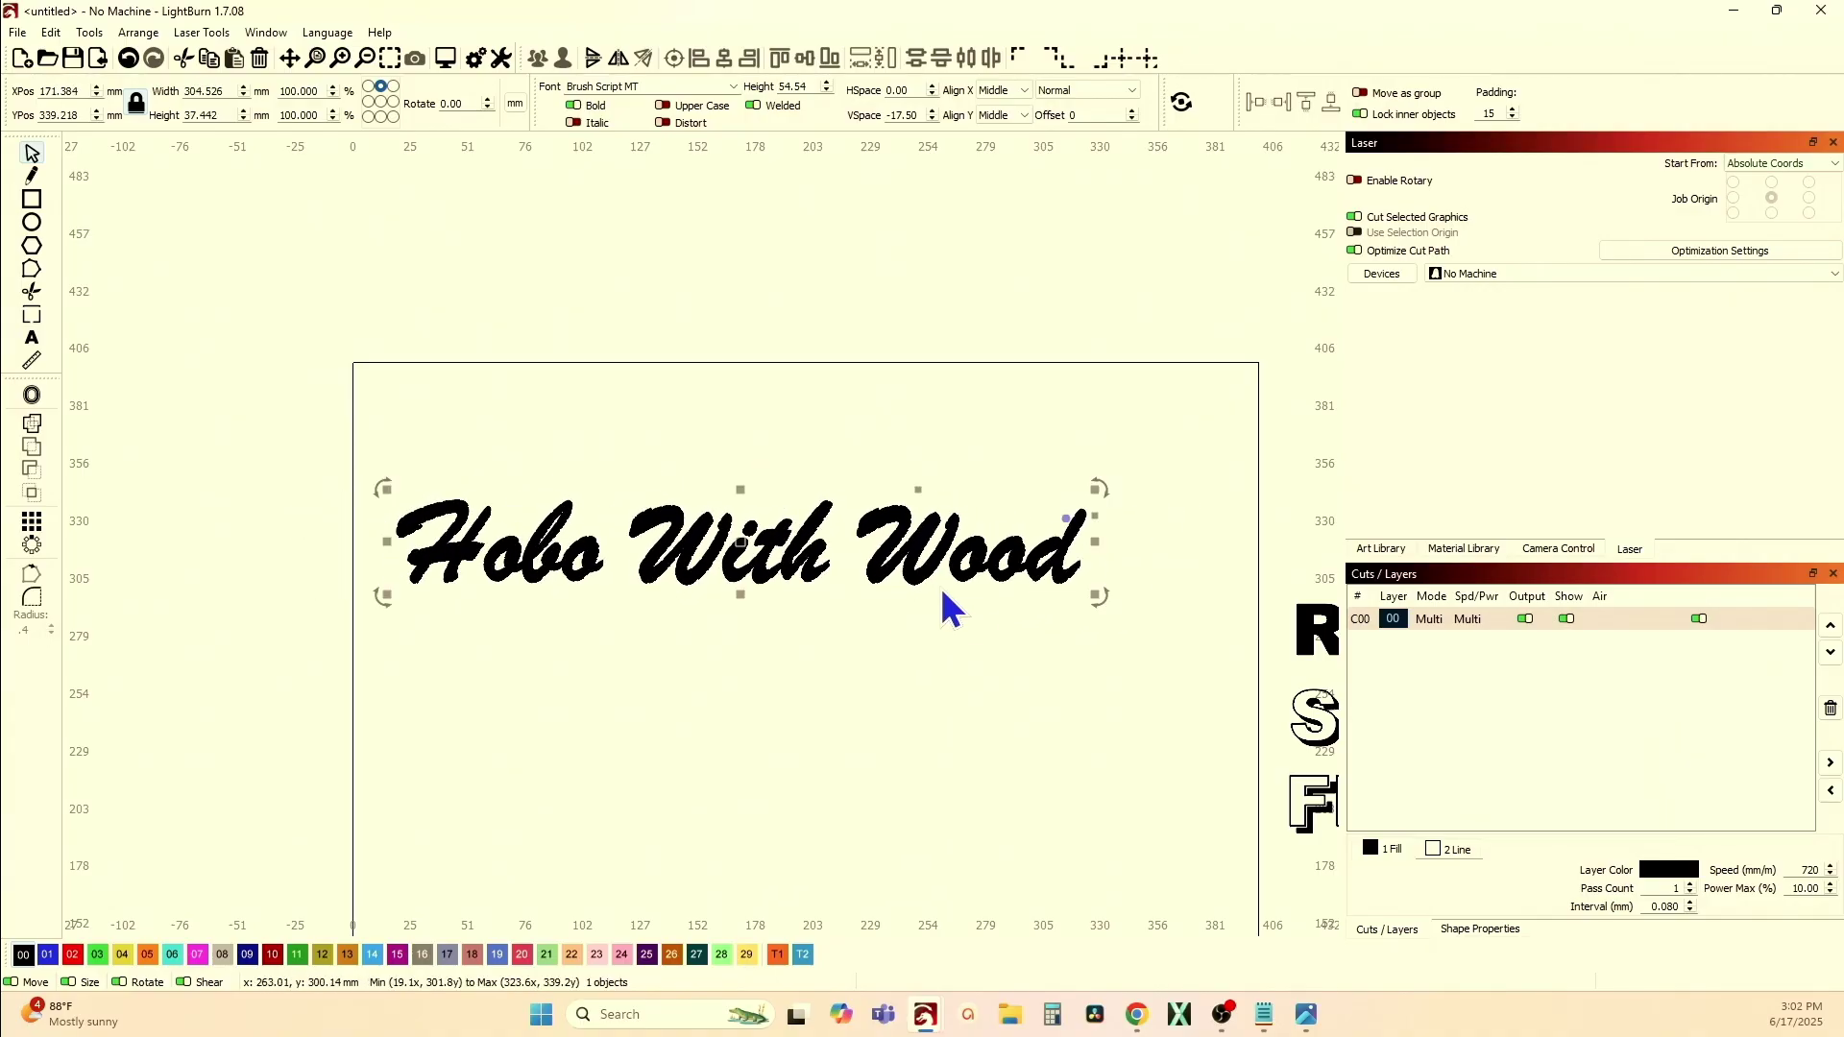
pyautogui.scroll(2, 758, 554)
pyautogui.hscroll(-3, 826, 567)
pyautogui.scroll(1, 826, 566)
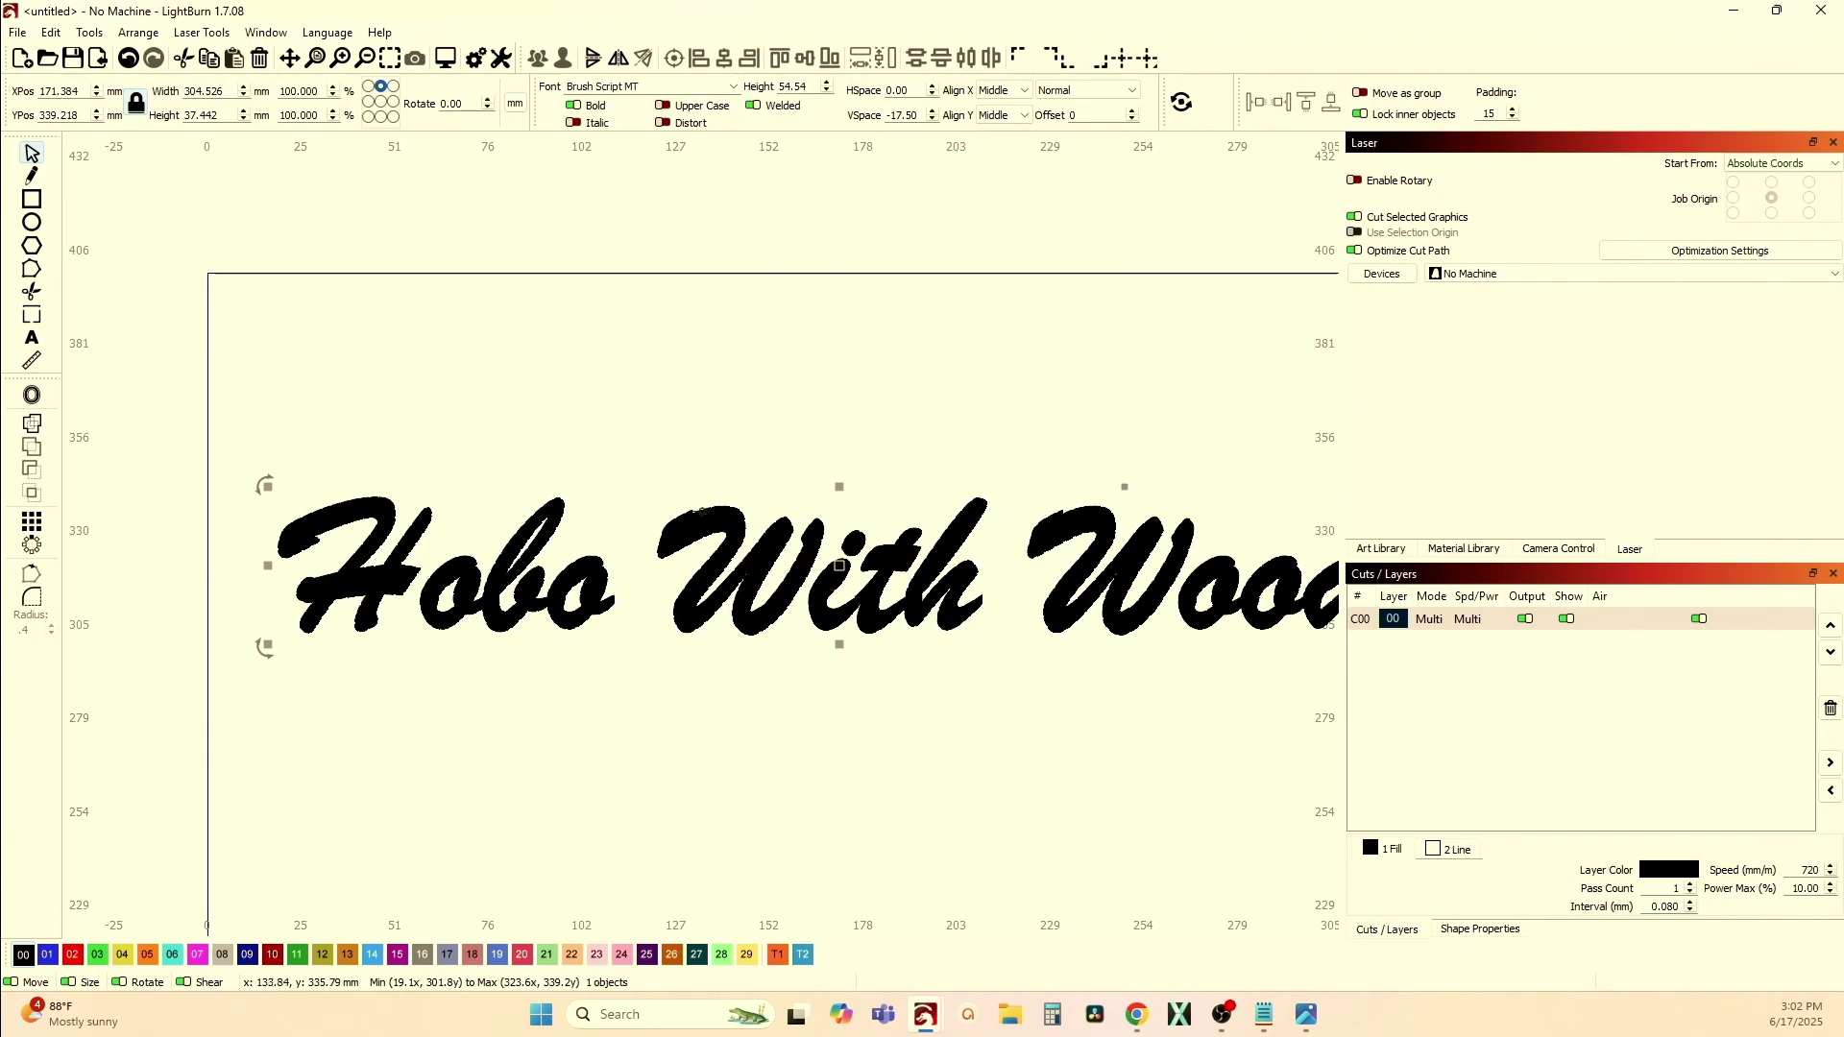
# - Duplicate the Hobo With Wood text in place and move the copy 3 mm right and 3 mm down
pyautogui.click(386, 61)
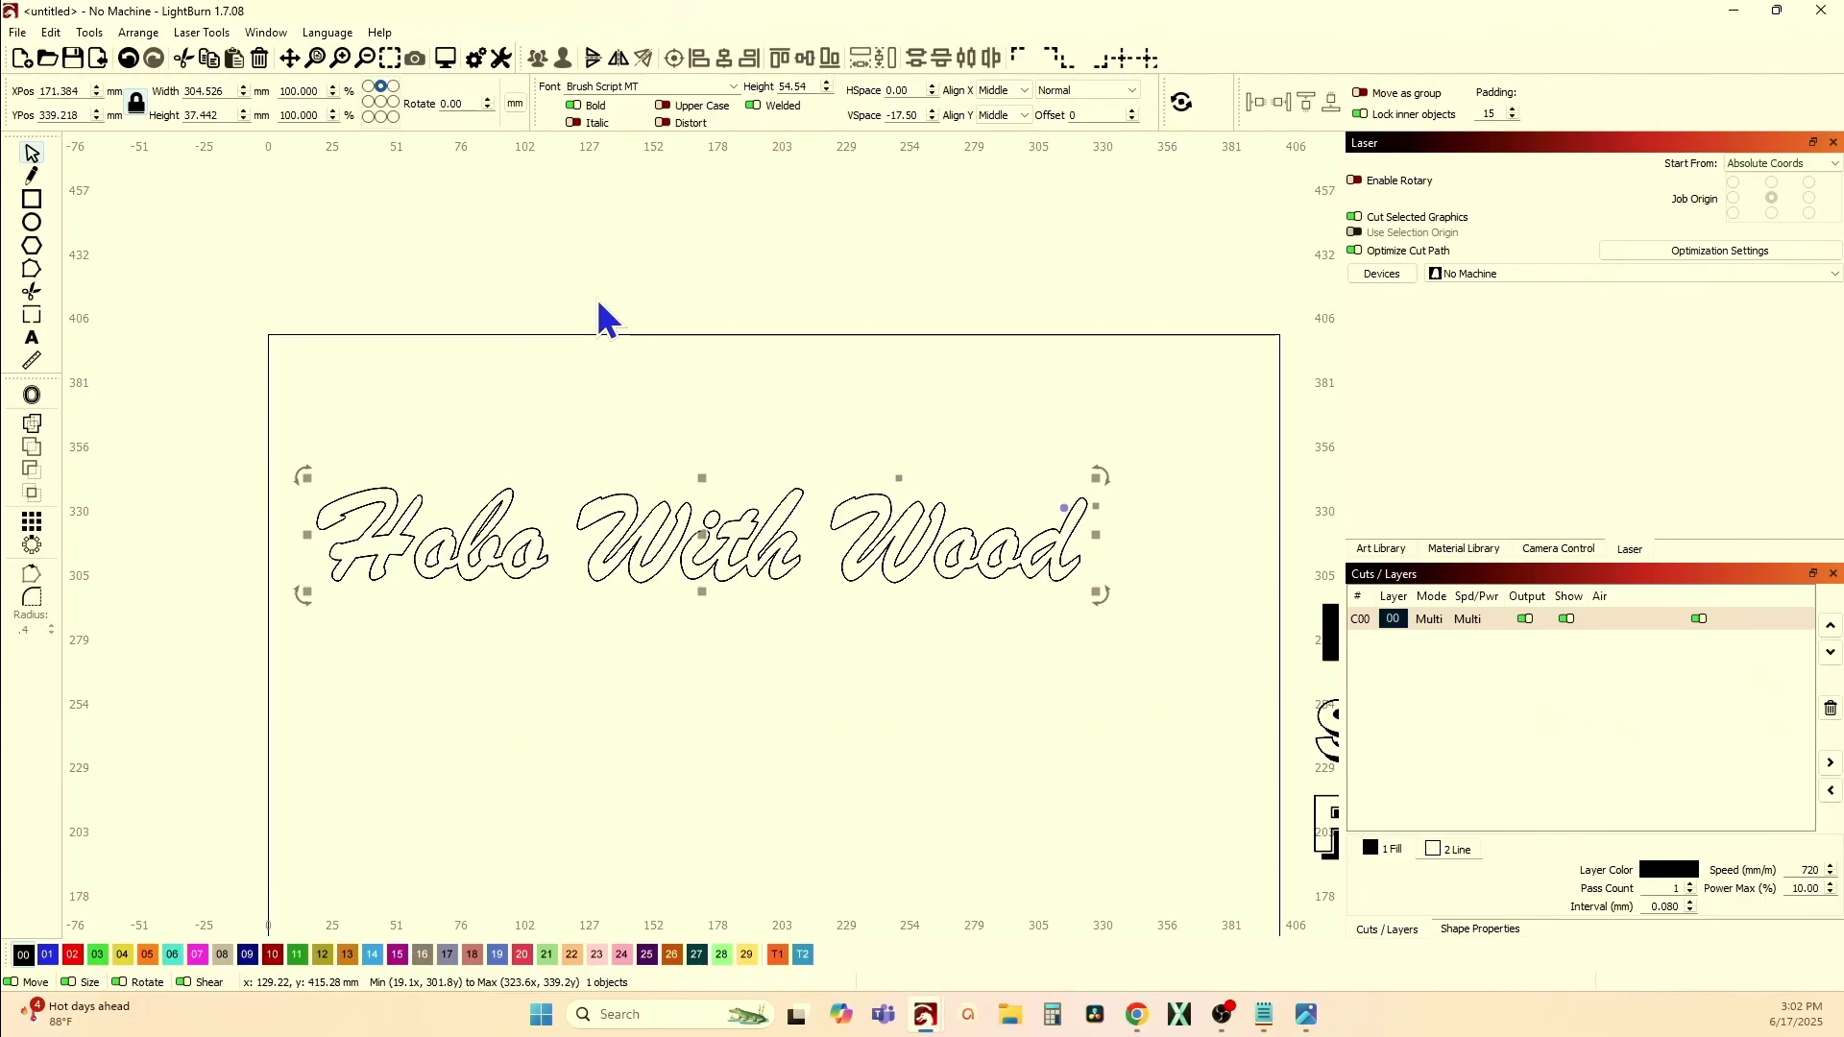
pyautogui.press('Right')
pyautogui.press('Right')
pyautogui.press('Right')
pyautogui.press('Down')
pyautogui.press('Down')
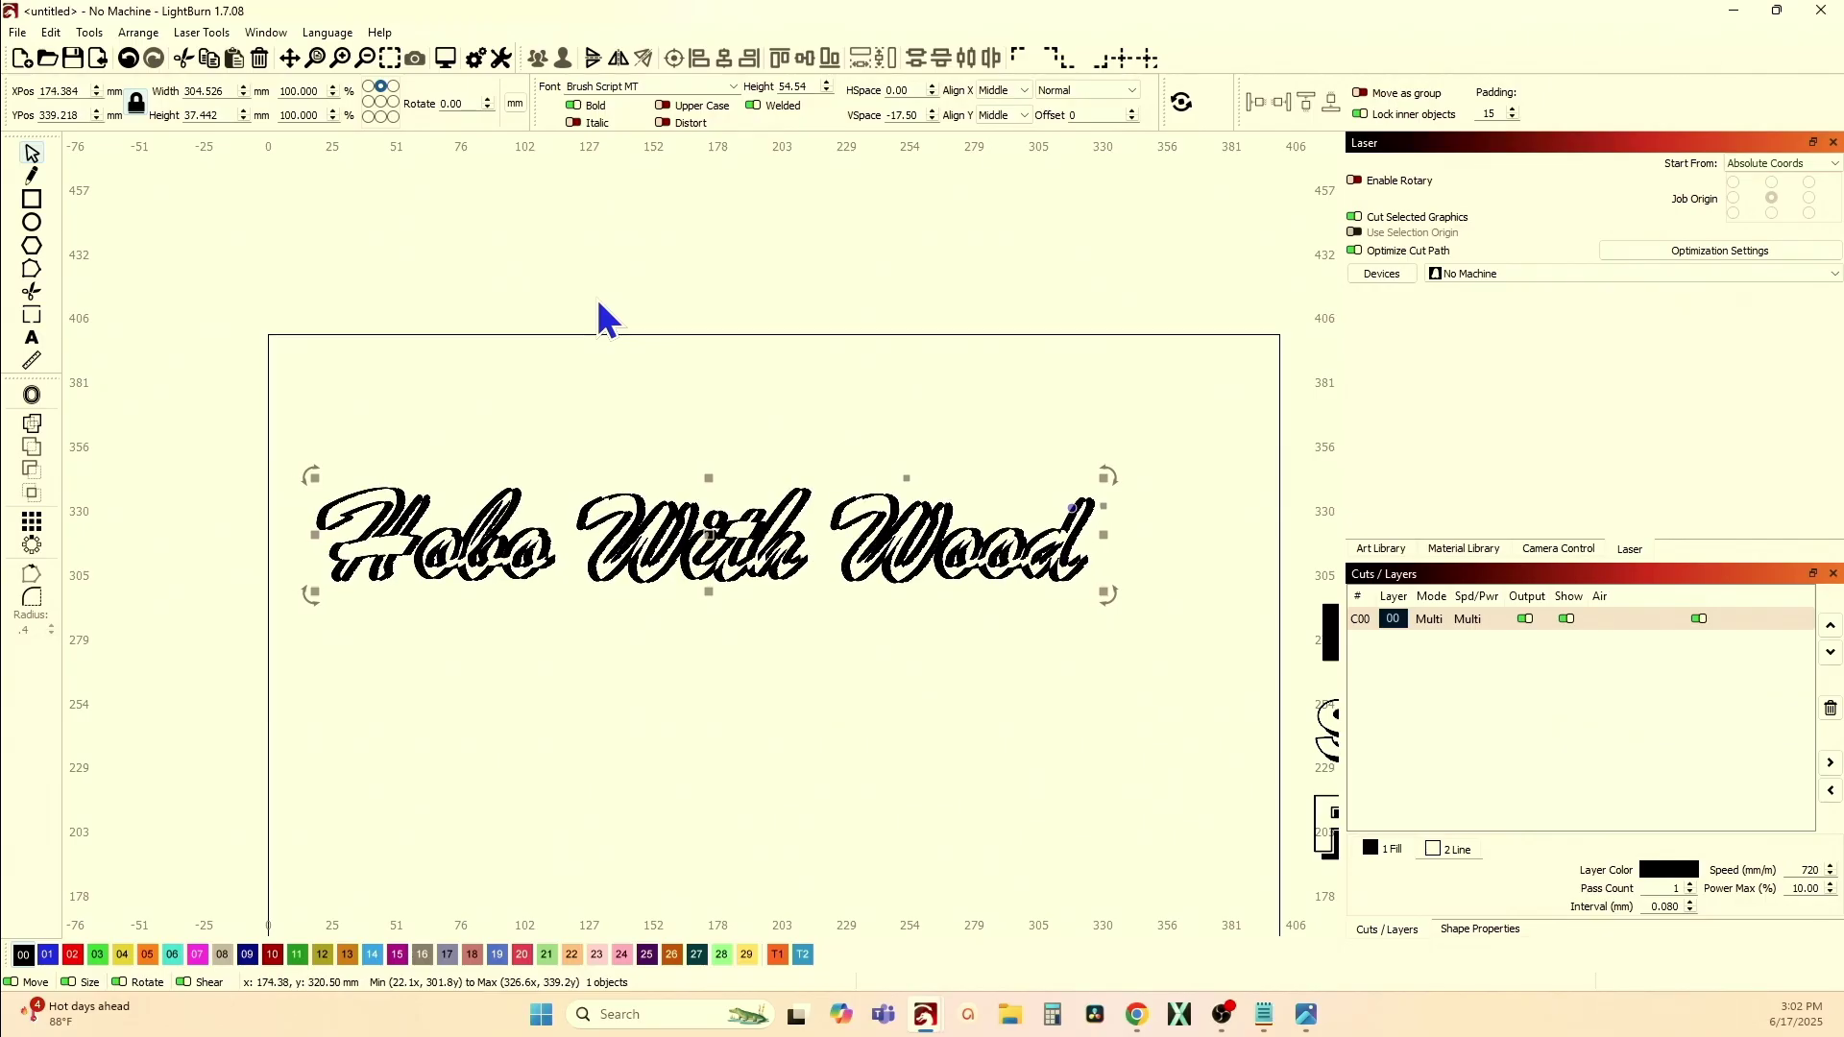
# - Duplicate the shifted Hobo With Wood copy in place and move the new copy 3 mm left and 3 mm up onto the original
pyautogui.scroll(5, 336, 504)
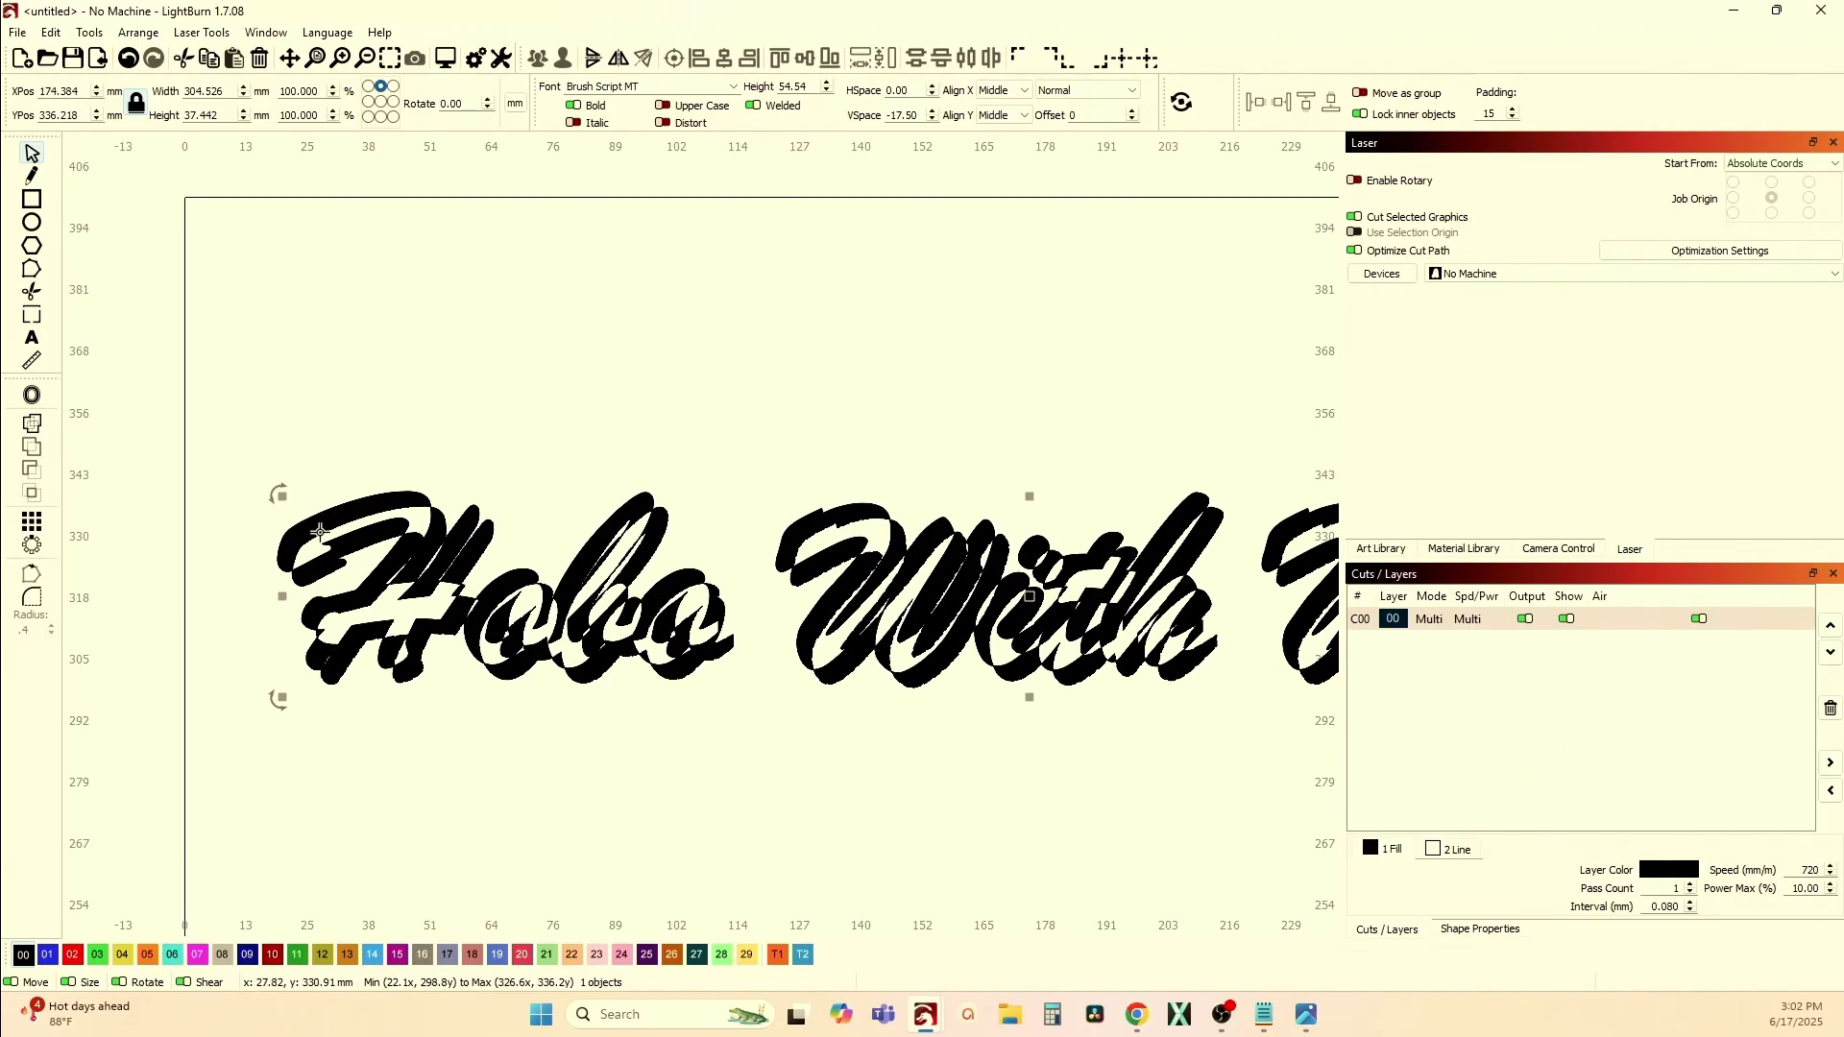
pyautogui.press('Left')
pyautogui.press('Left')
pyautogui.press('Left')
pyautogui.press('Up')
pyautogui.press('Up')
pyautogui.press('Up')
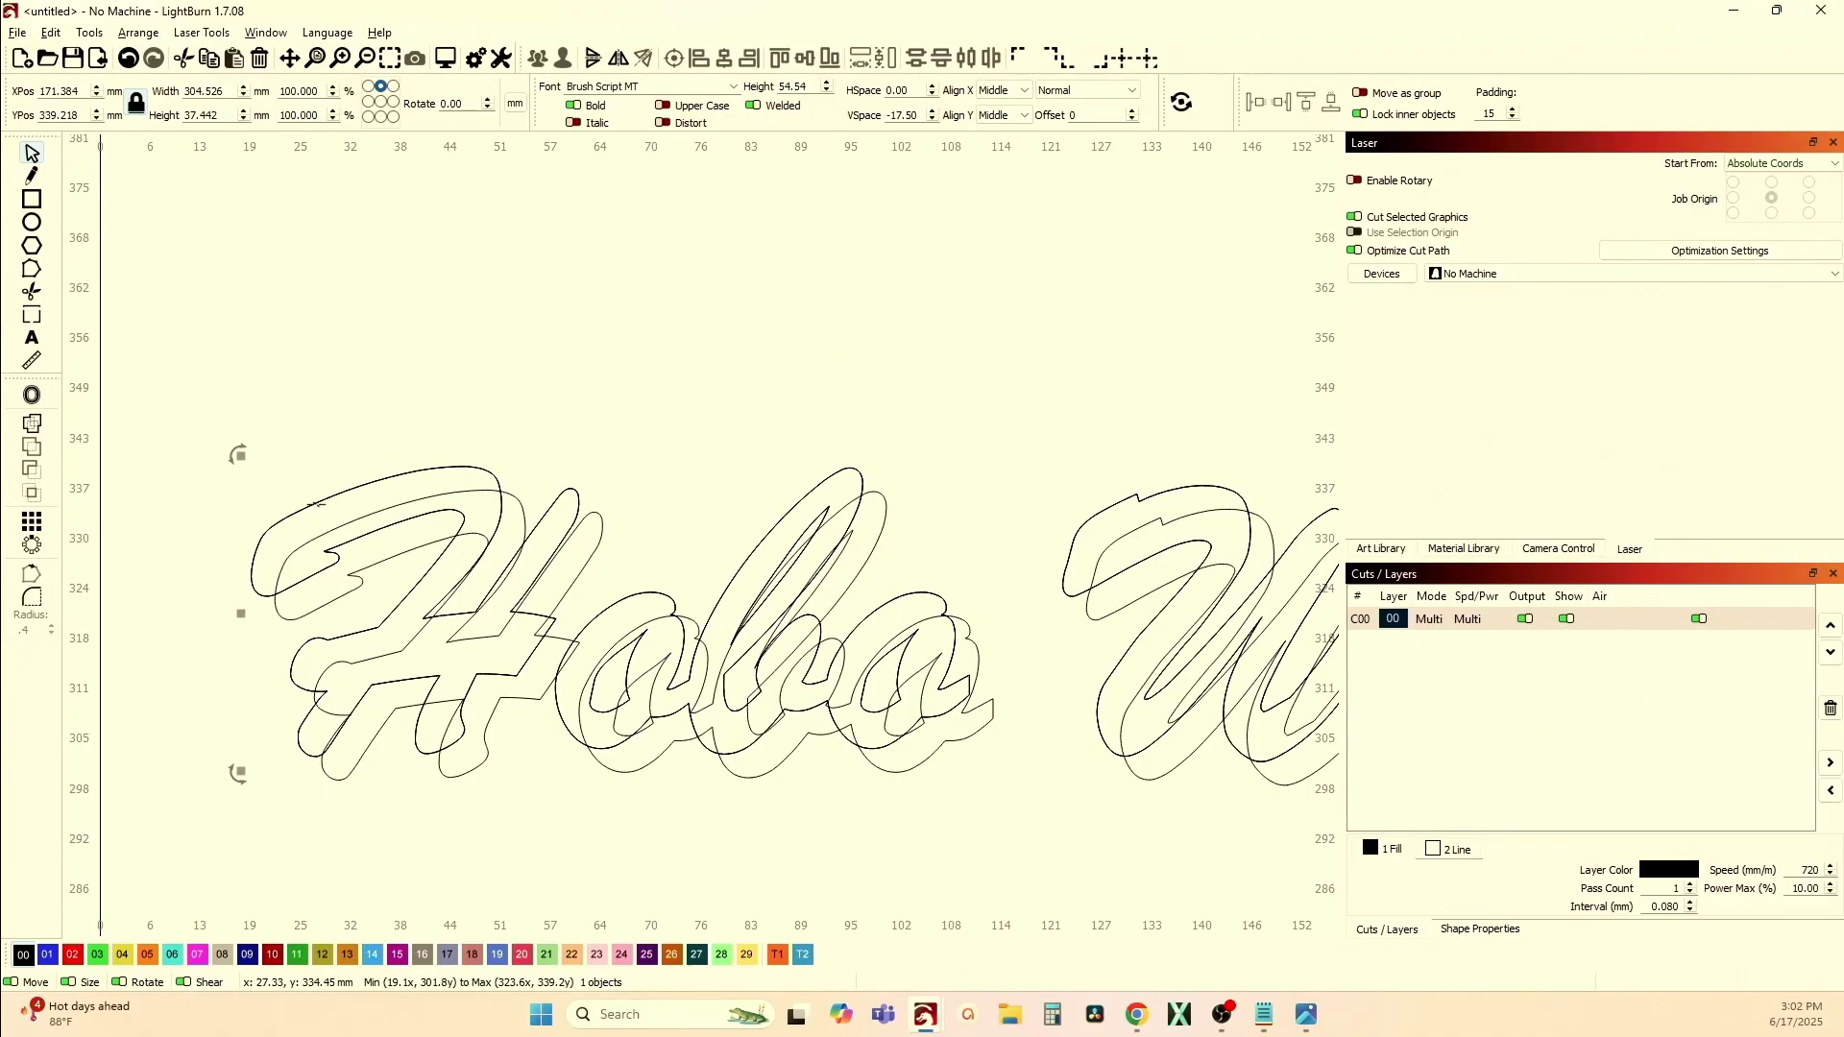
# - Select one of the overlapping Hobo With Wood texts at the original position and move it 1 mm right and 1 mm down
pyautogui.click(305, 509)
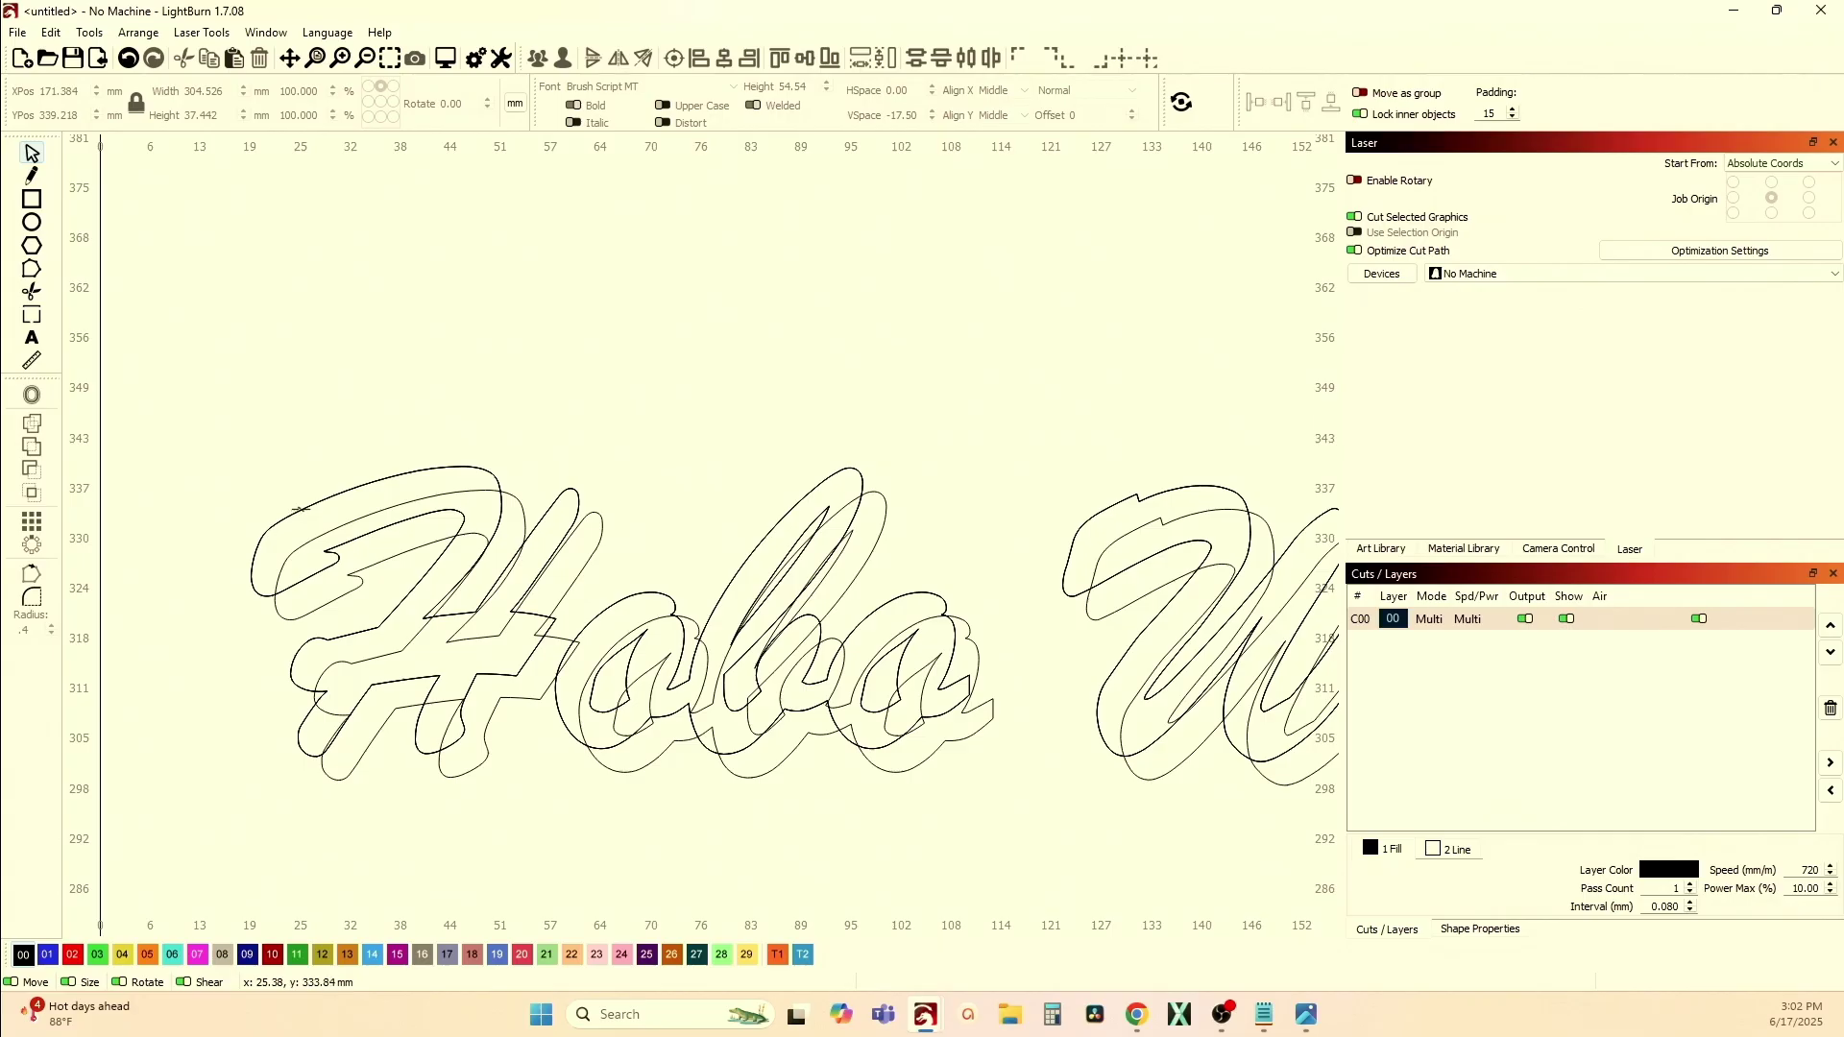
pyautogui.click(301, 508)
pyautogui.press('Right')
pyautogui.press('Down')
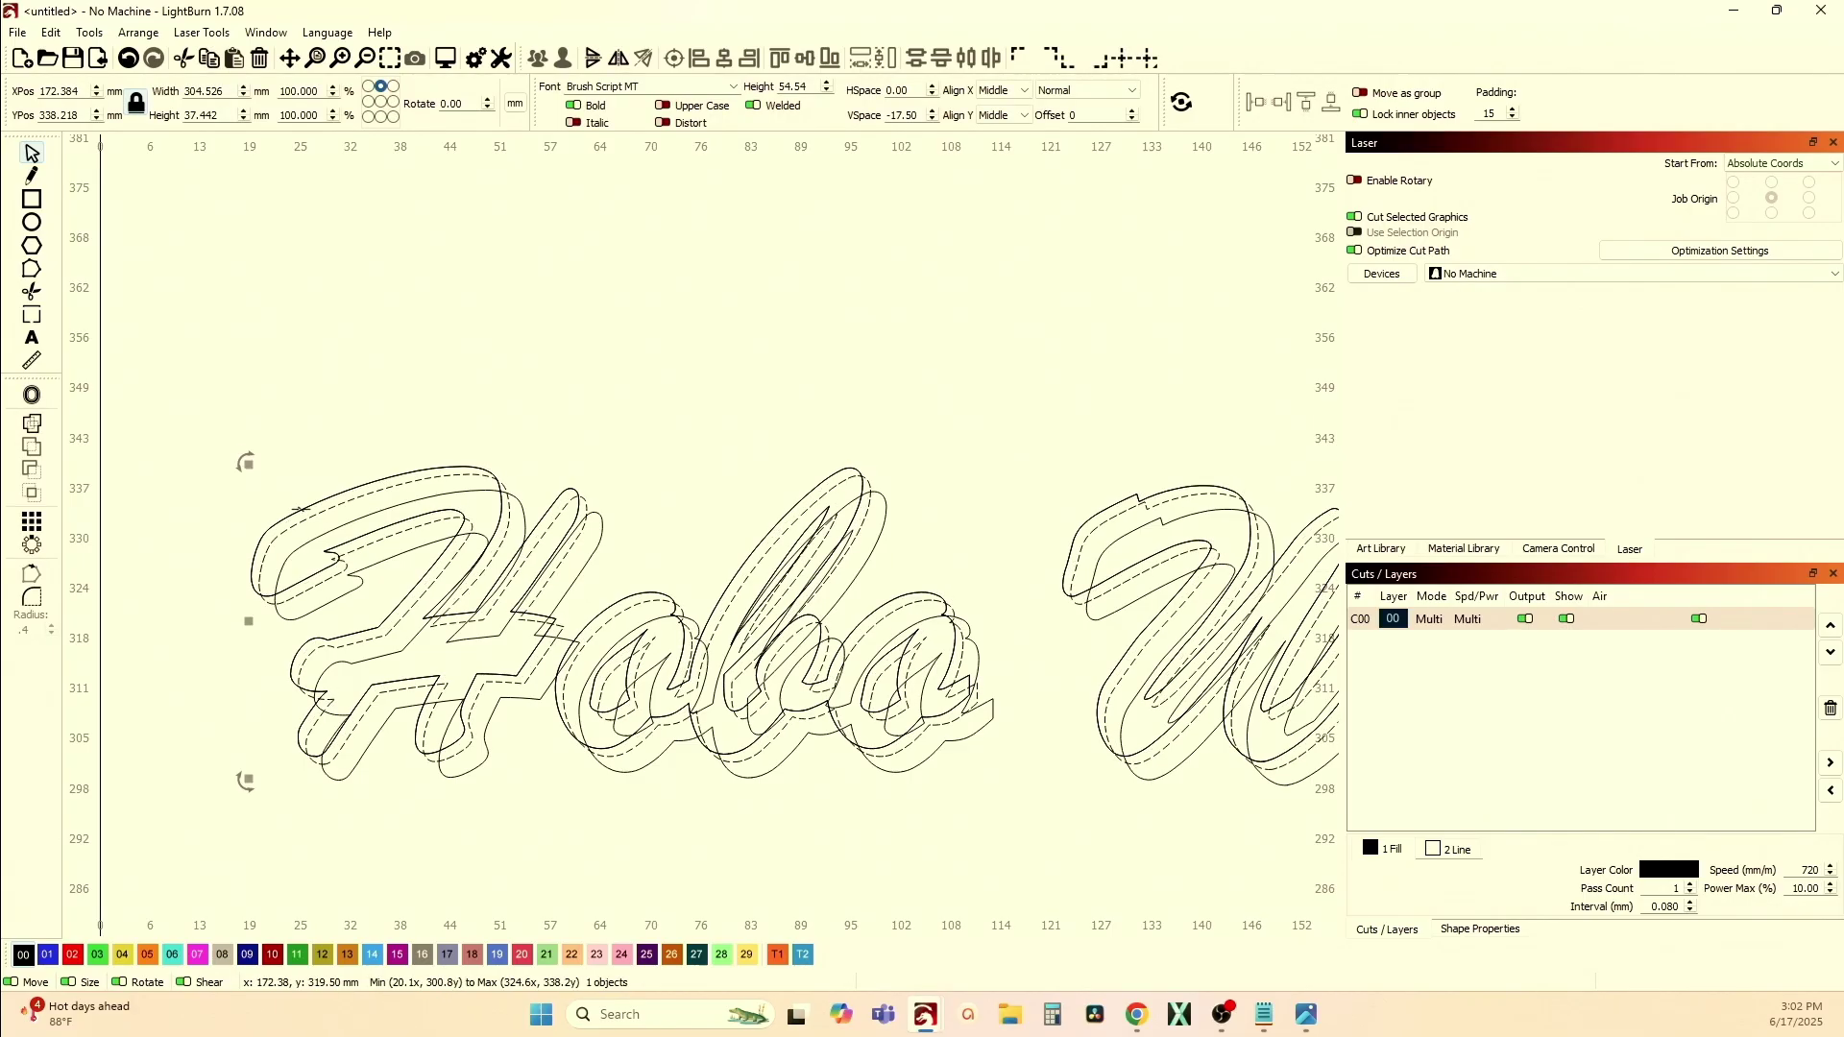
# - Subtract the 1 mm shifted Hobo With Wood copy from the 3 mm shifted shadow copy
pyautogui.scroll(3, 389, 771)
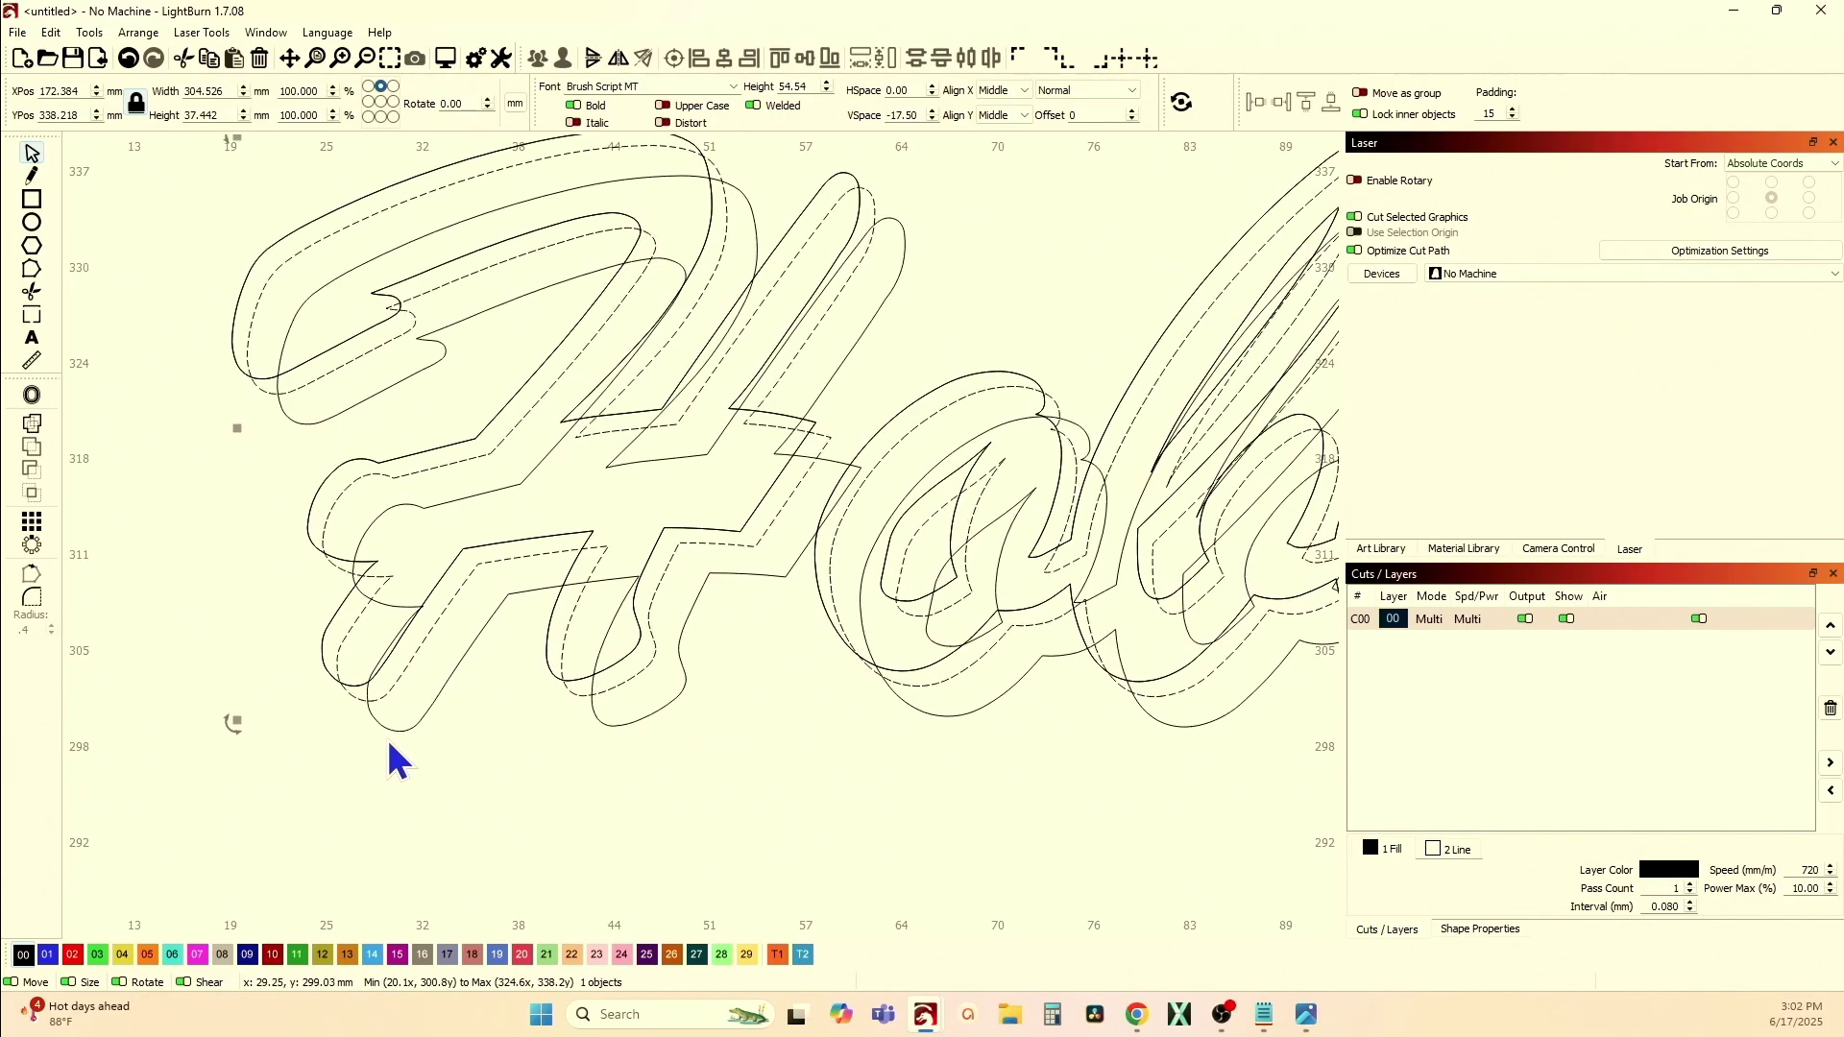
pyautogui.press('Right')
pyautogui.press('Right')
pyautogui.press('Down')
pyautogui.press('Down')
pyautogui.keyDown('shift'); pyautogui.click(363, 700); pyautogui.keyUp('shift')
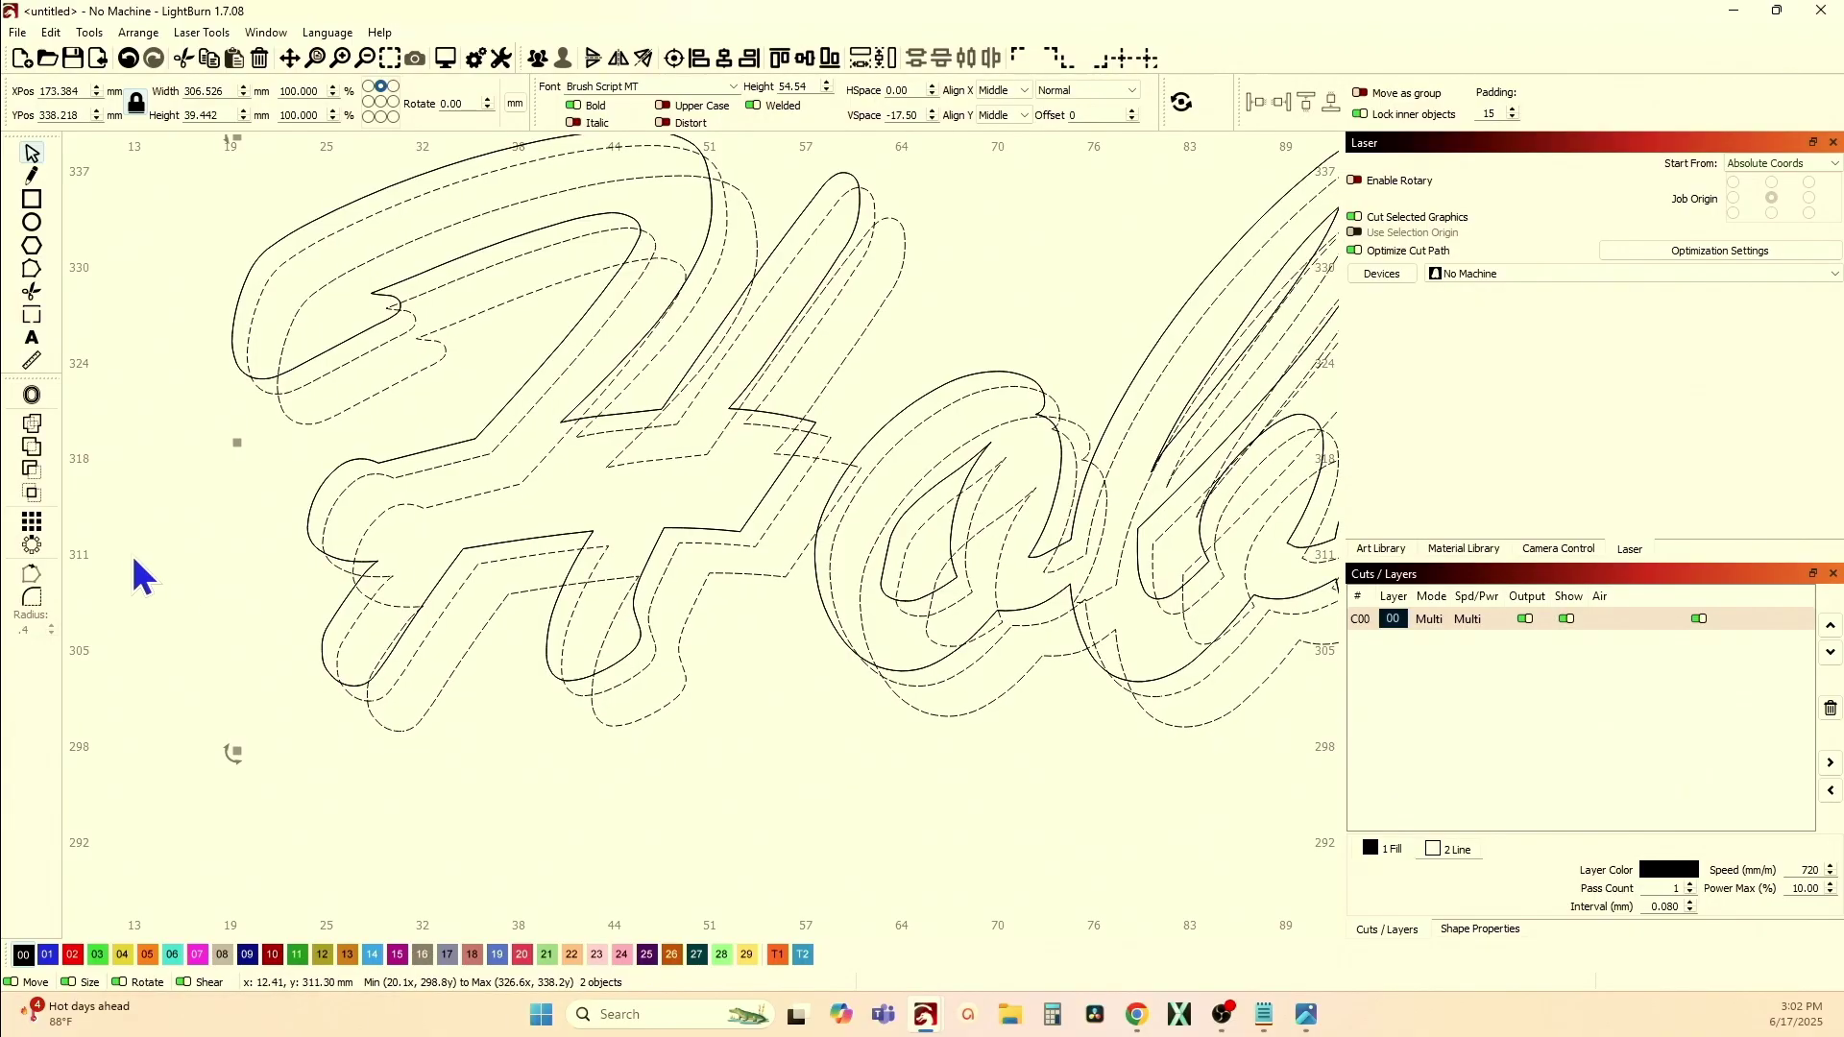
pyautogui.click(34, 494)
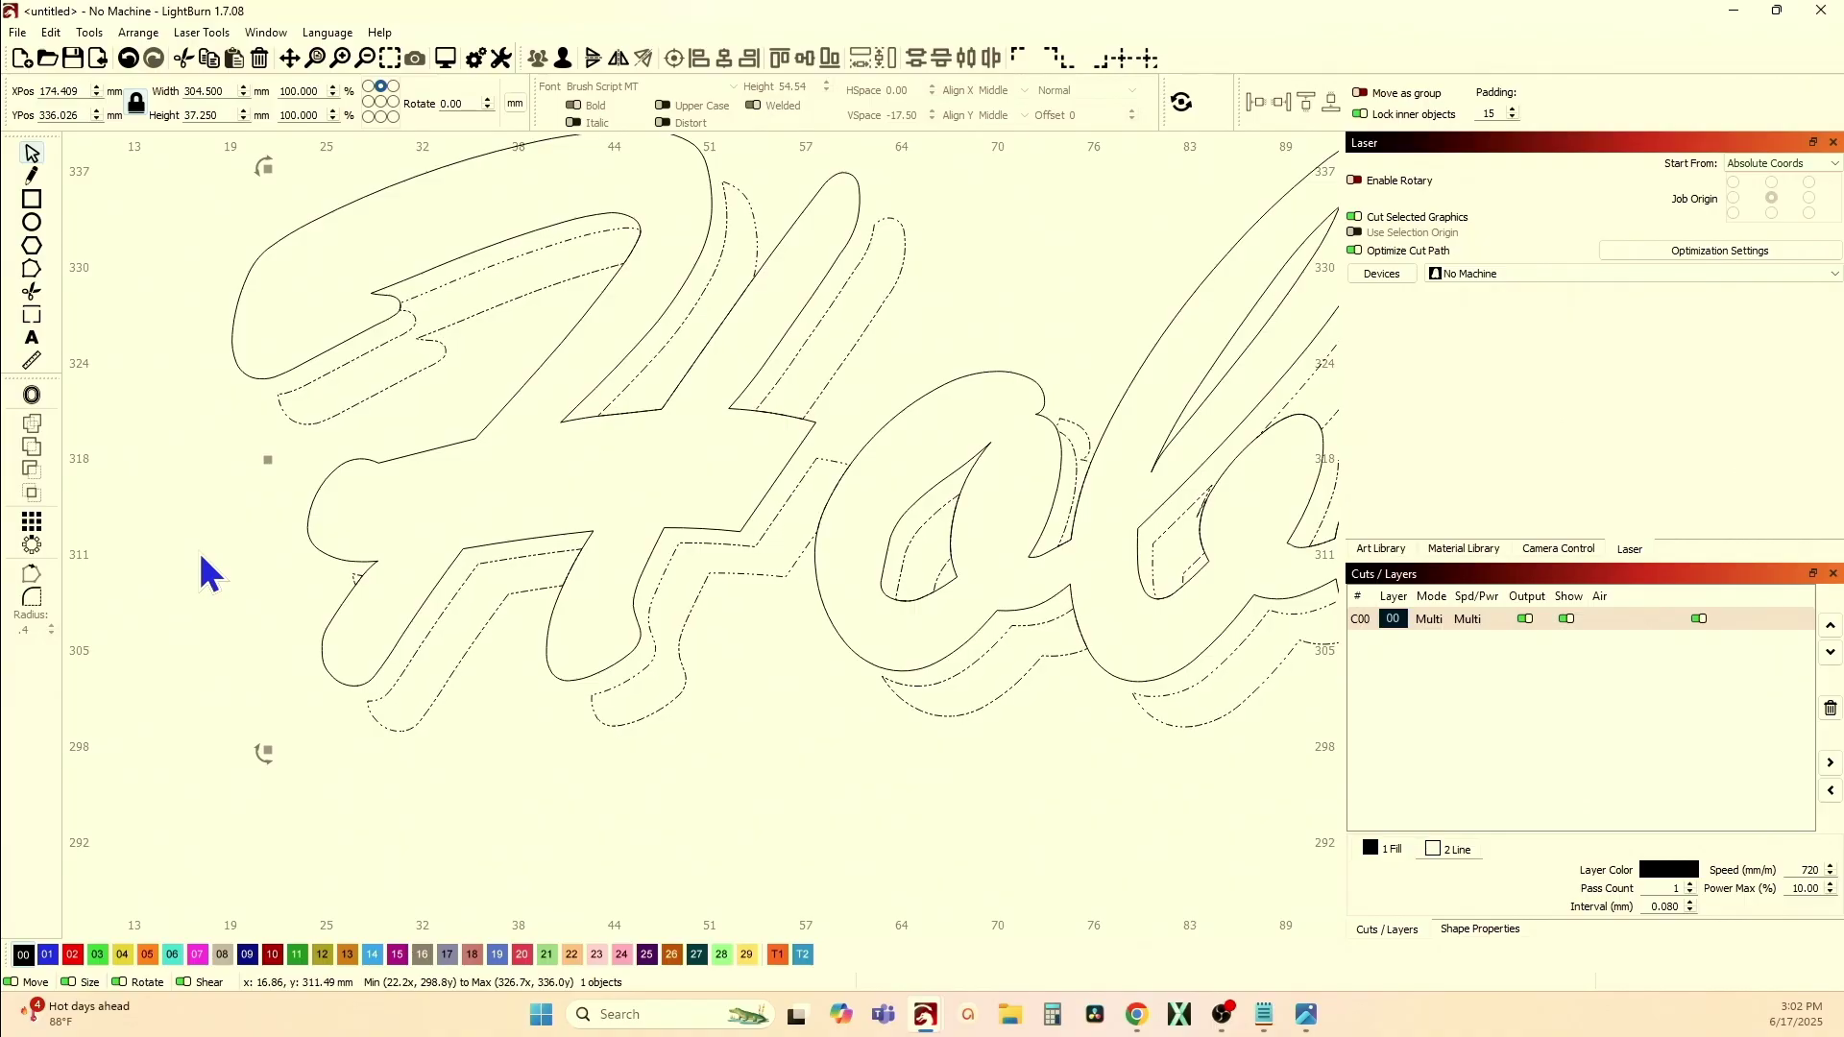
# - Offset the original Hobo With Wood text inward by 0.20 mm with round corners, keeping the original, and show the design filled
pyautogui.click(236, 370)
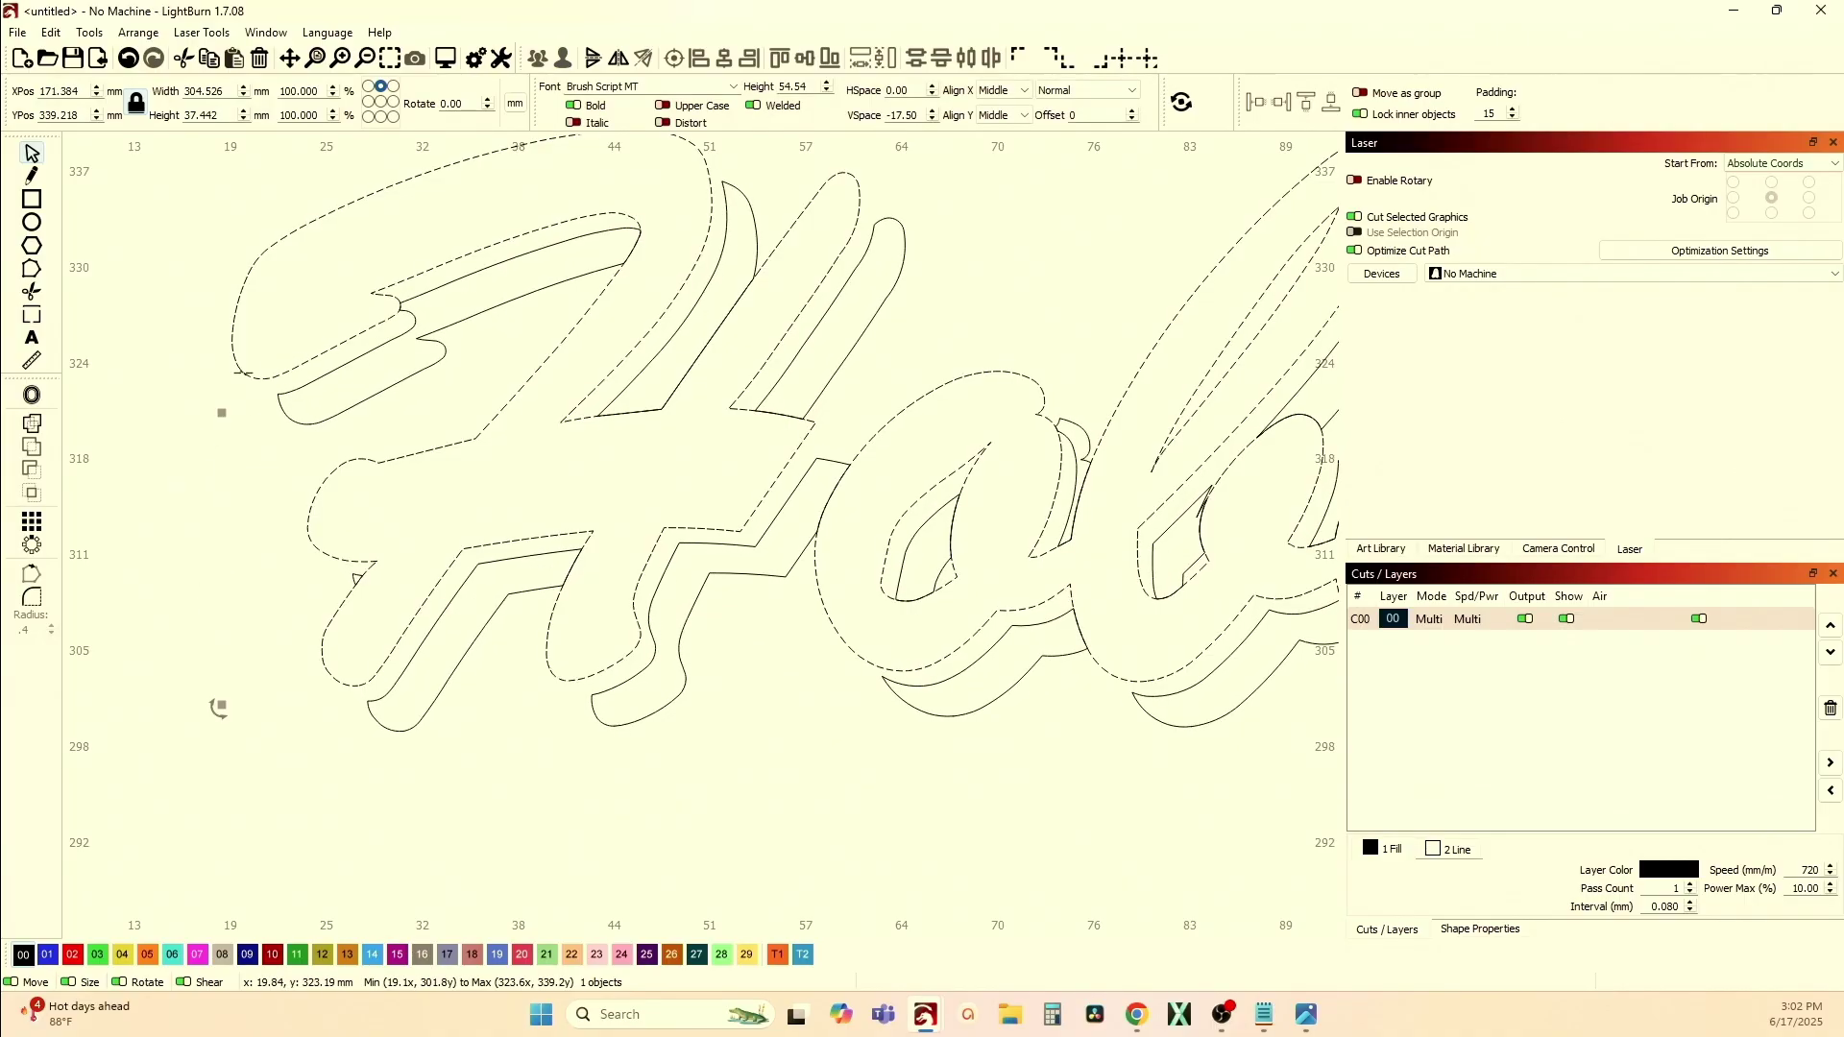
pyautogui.click(35, 396)
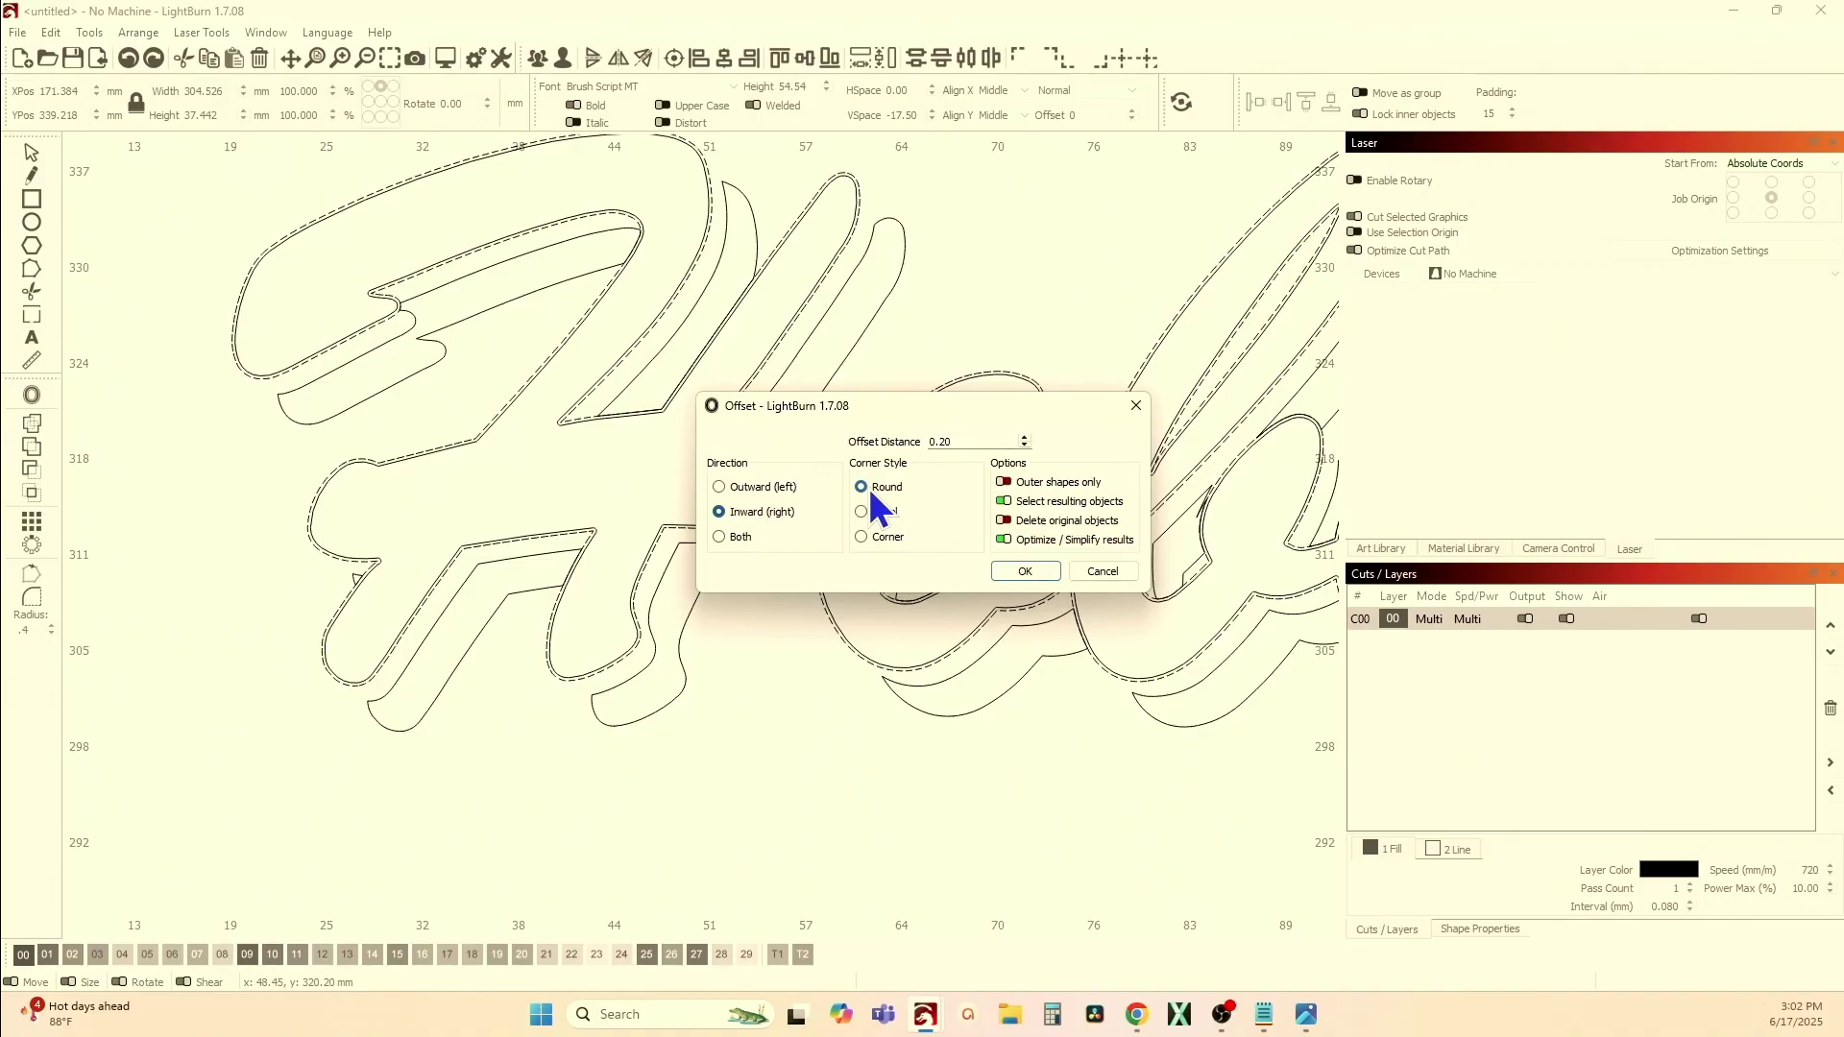
pyautogui.click(1026, 572)
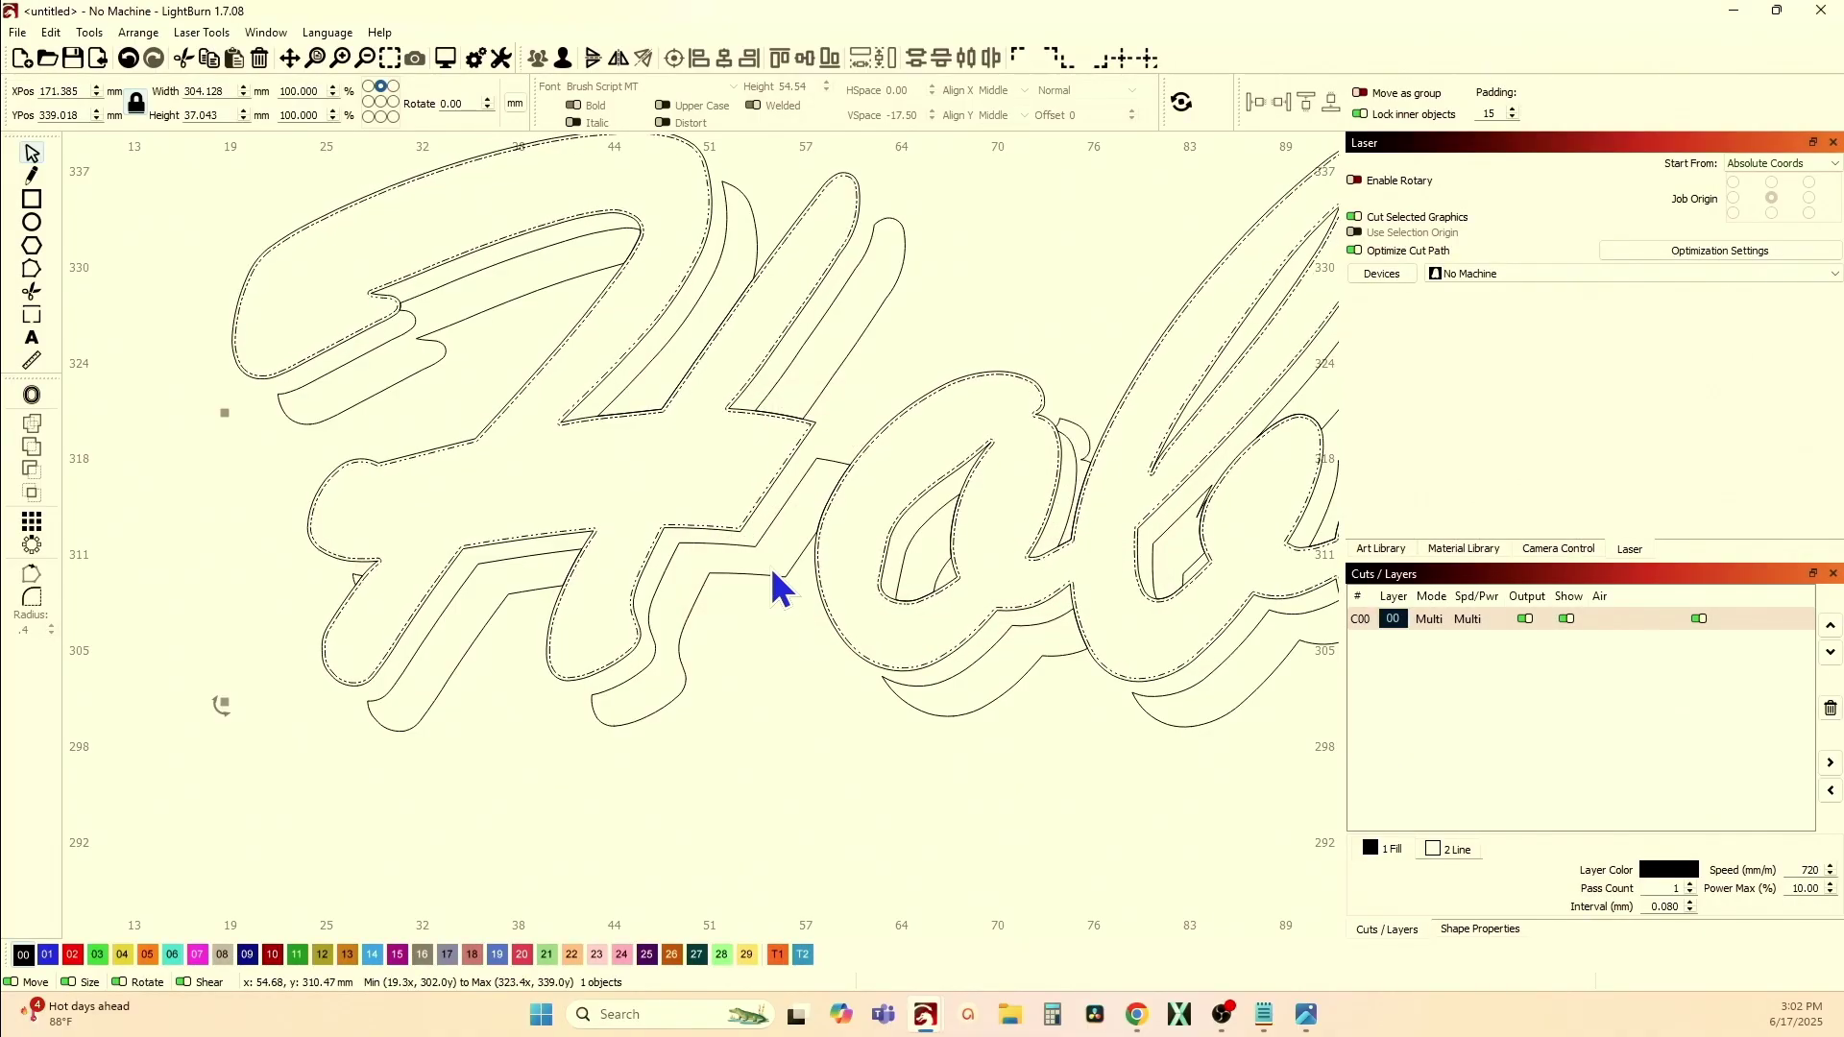
pyautogui.press('Escape')
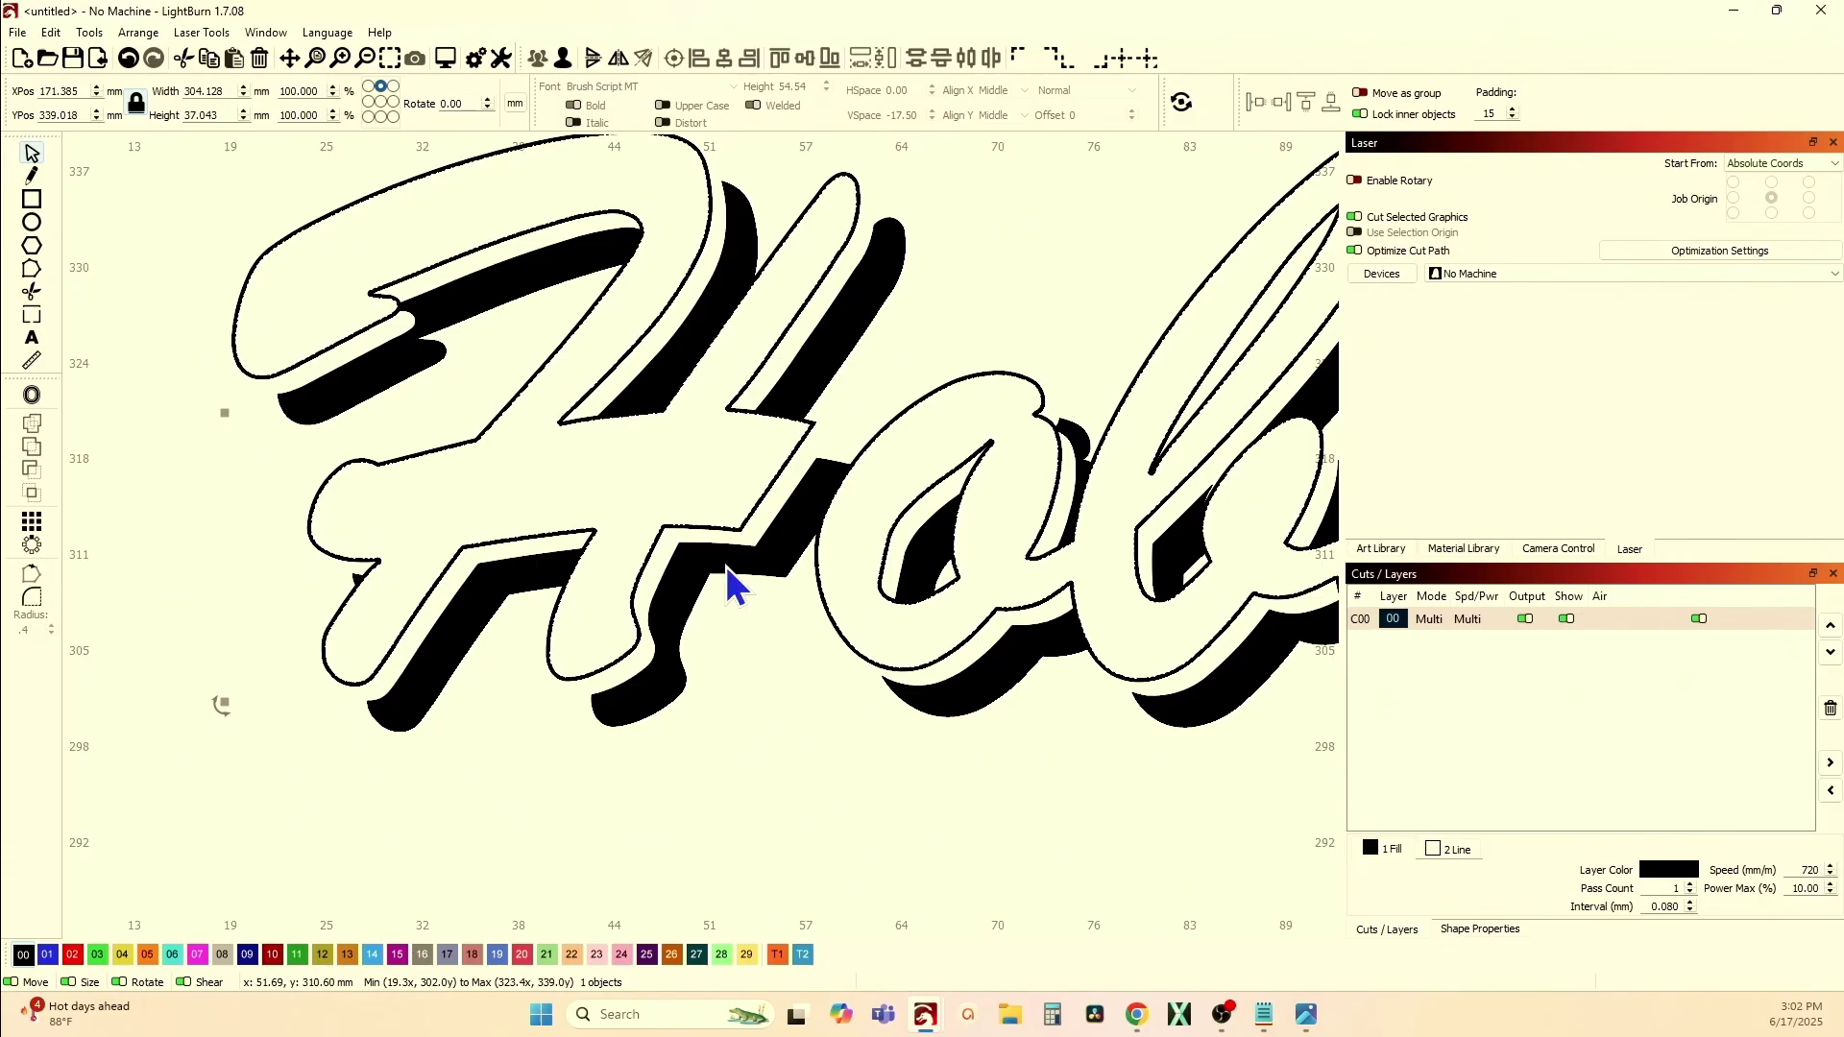
# - Deselect everything and inspect the floating-shadow lettering along the whole Hobo With Wood phrase
pyautogui.scroll(-5, 727, 581)
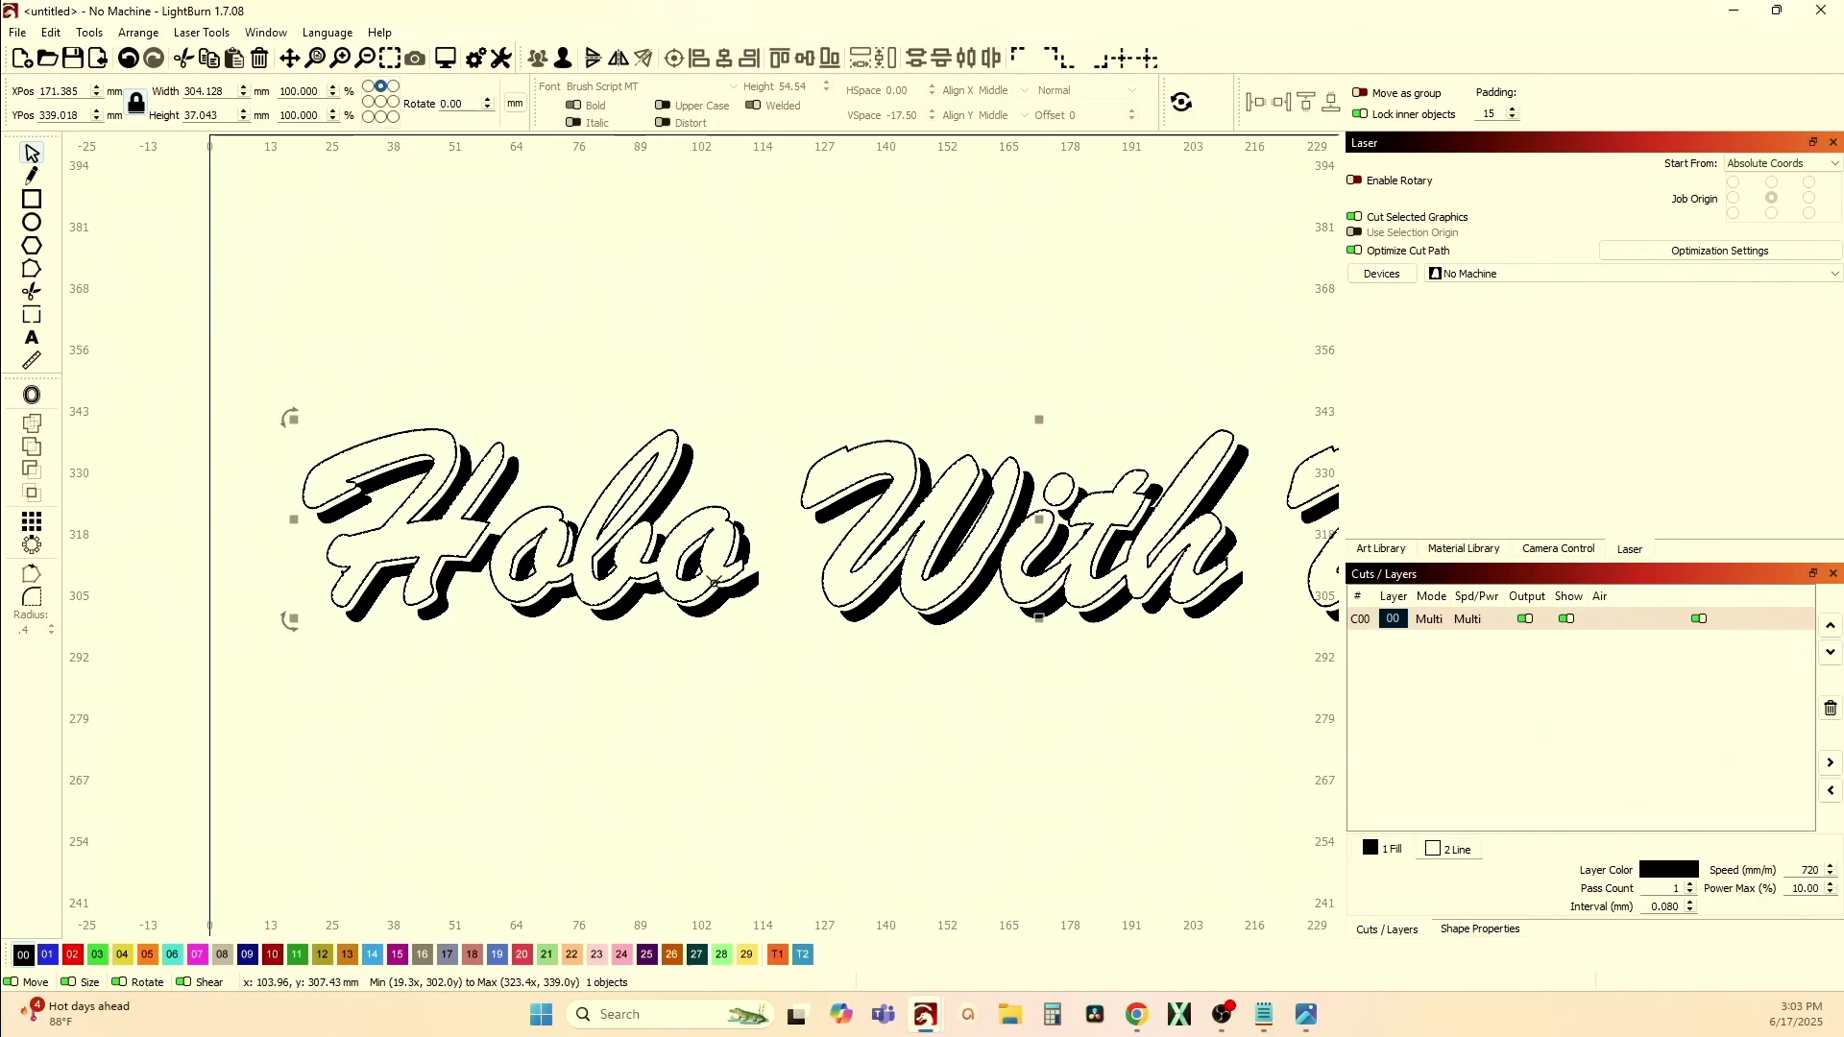
pyautogui.moveTo(713, 582); pyautogui.dragTo(502, 595)
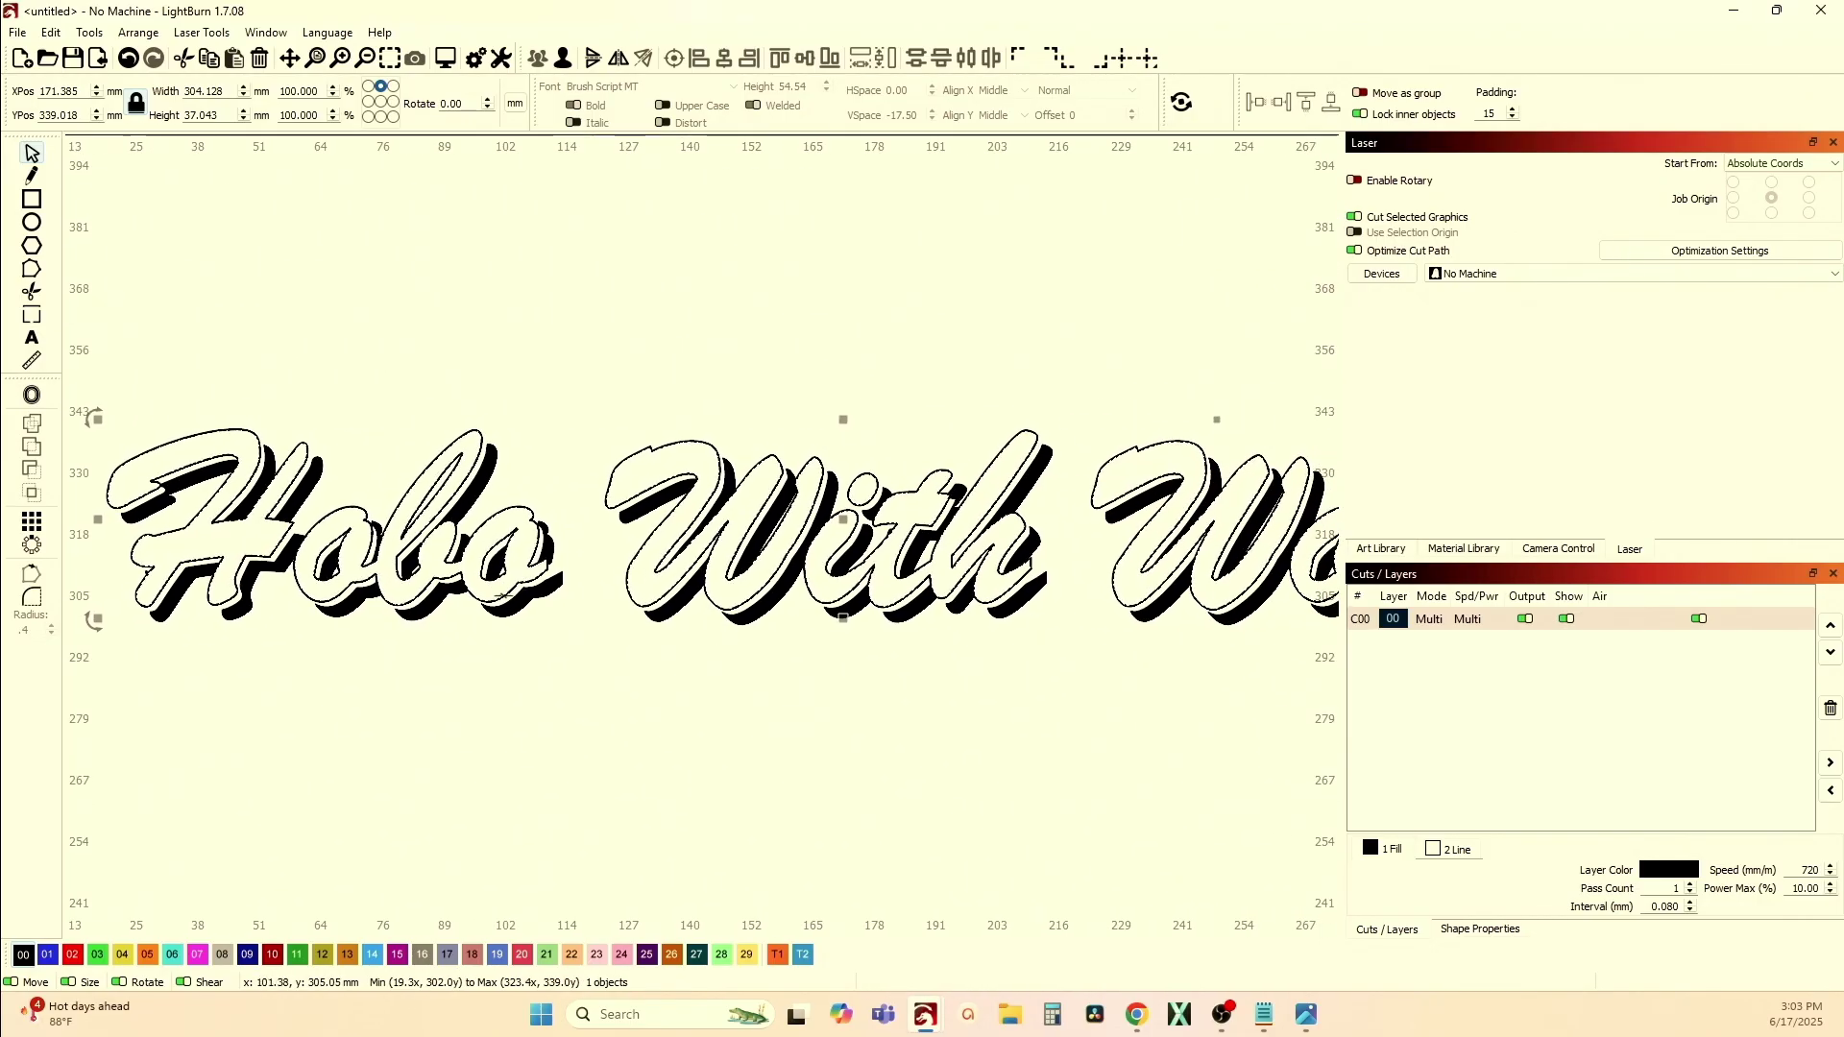
pyautogui.moveTo(379, 596); pyautogui.dragTo(250, 580)
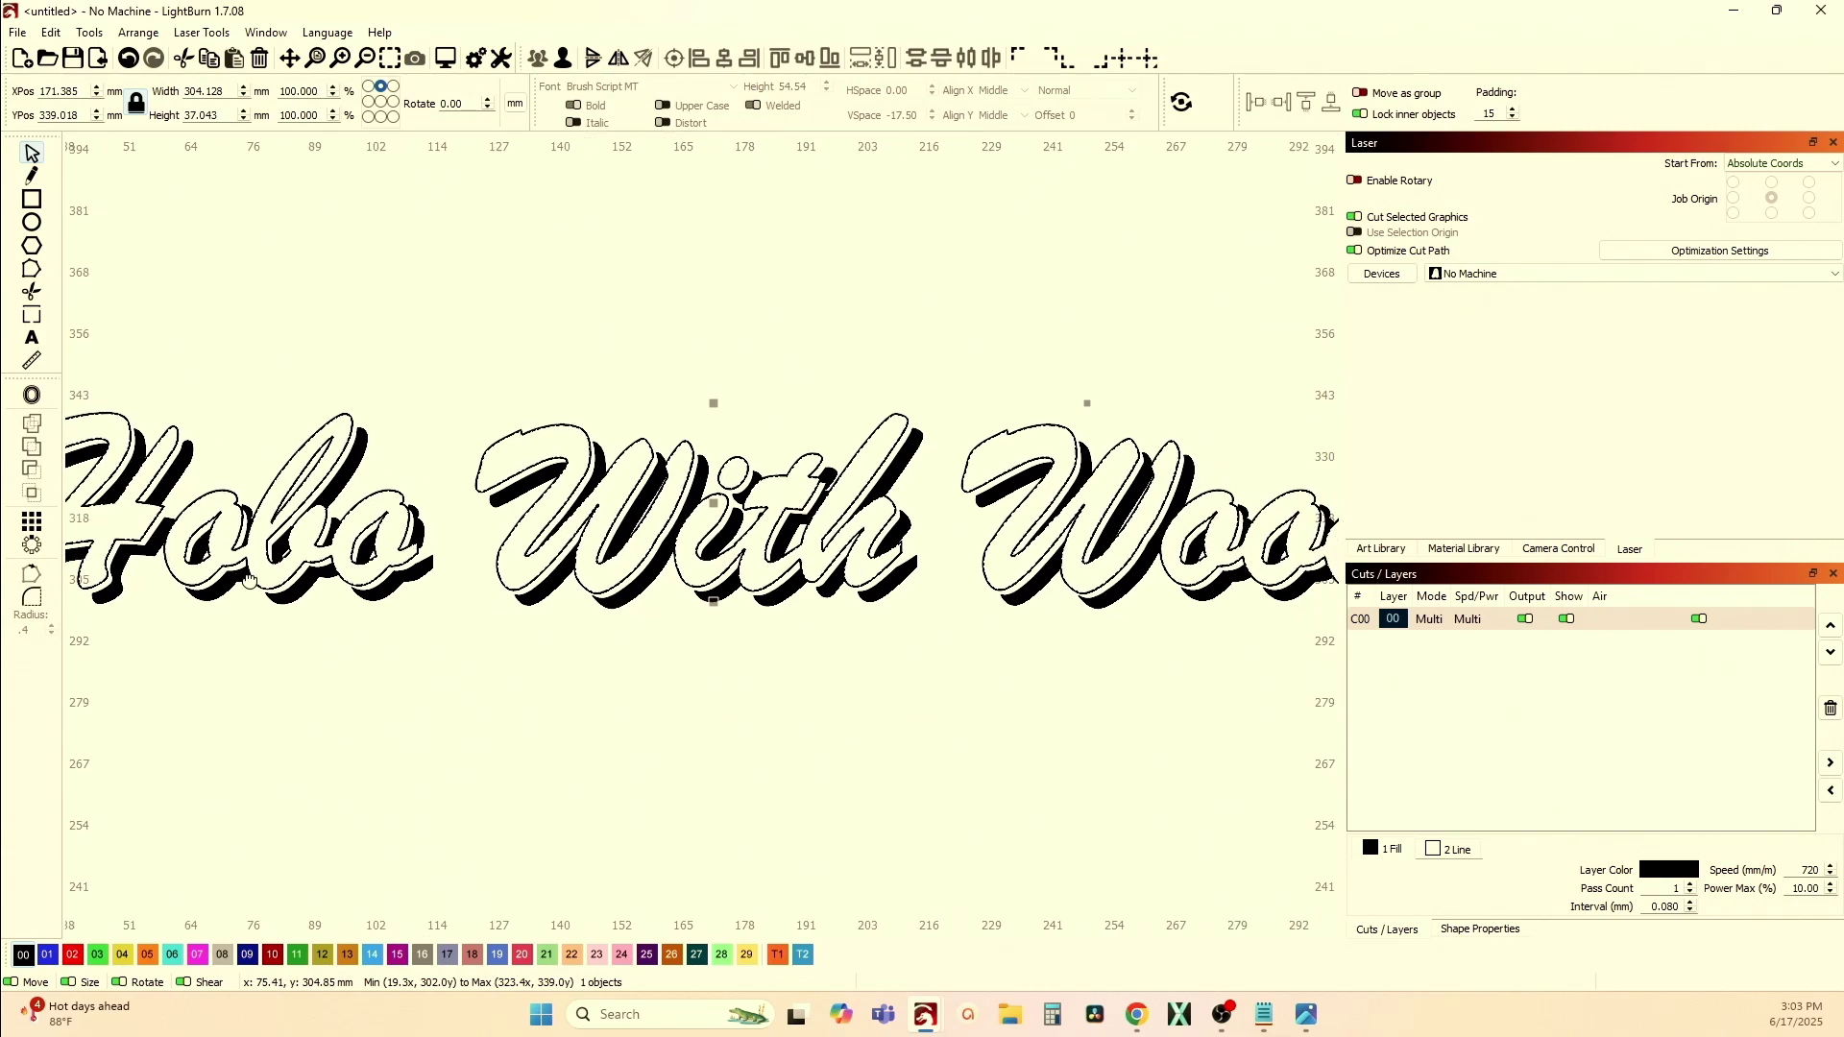
pyautogui.scroll(-1, 247, 580)
pyautogui.click(422, 704)
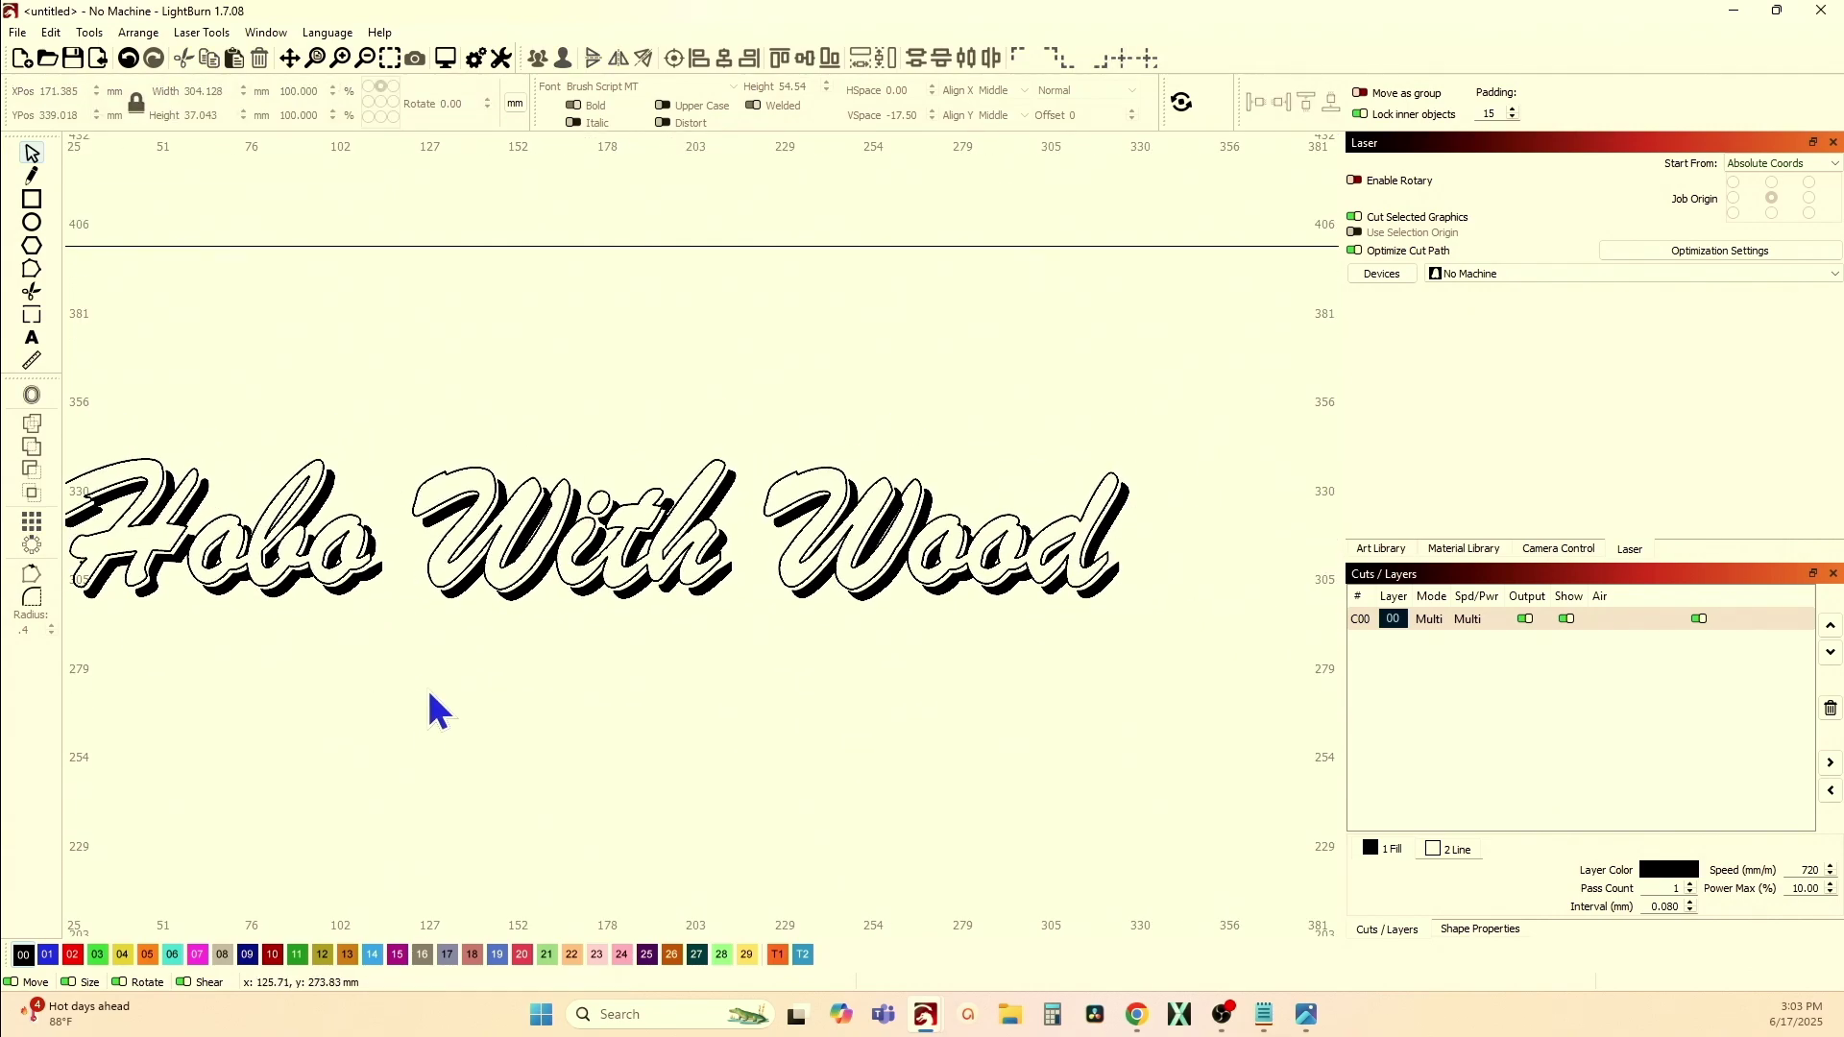
pyautogui.moveTo(433, 707); pyautogui.dragTo(567, 692)
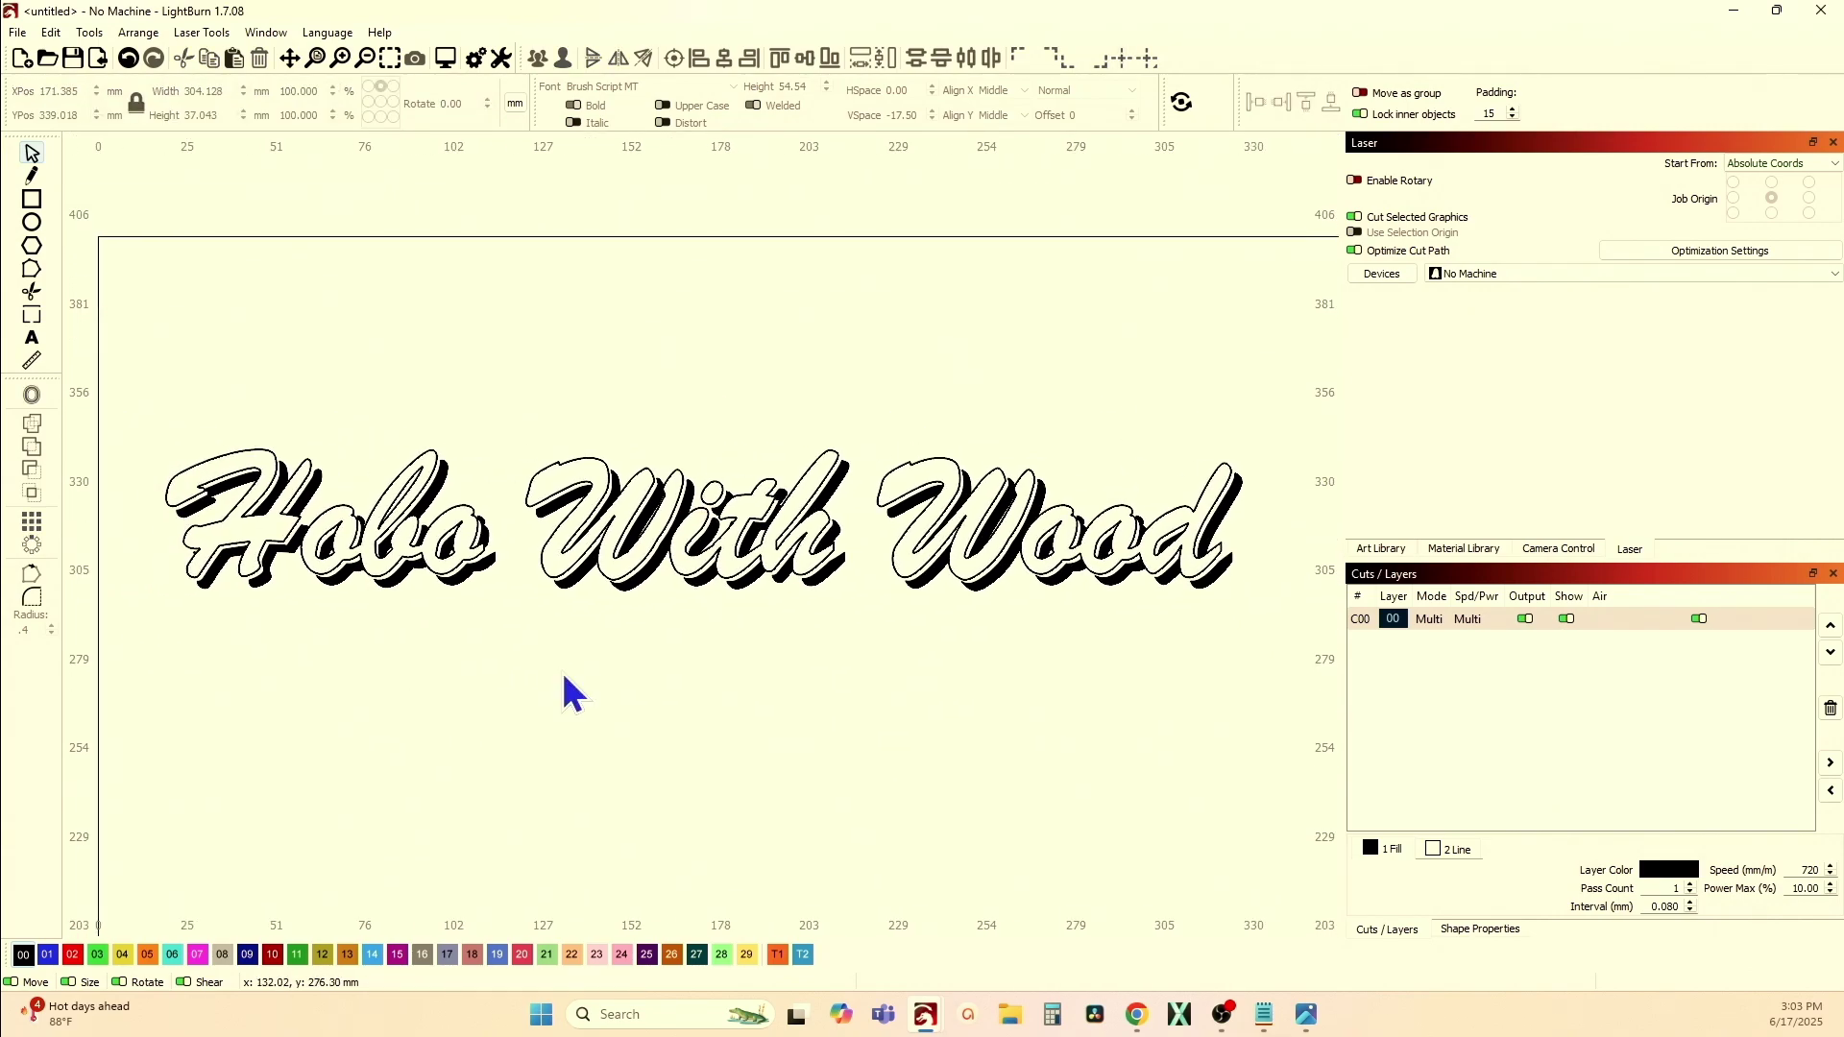